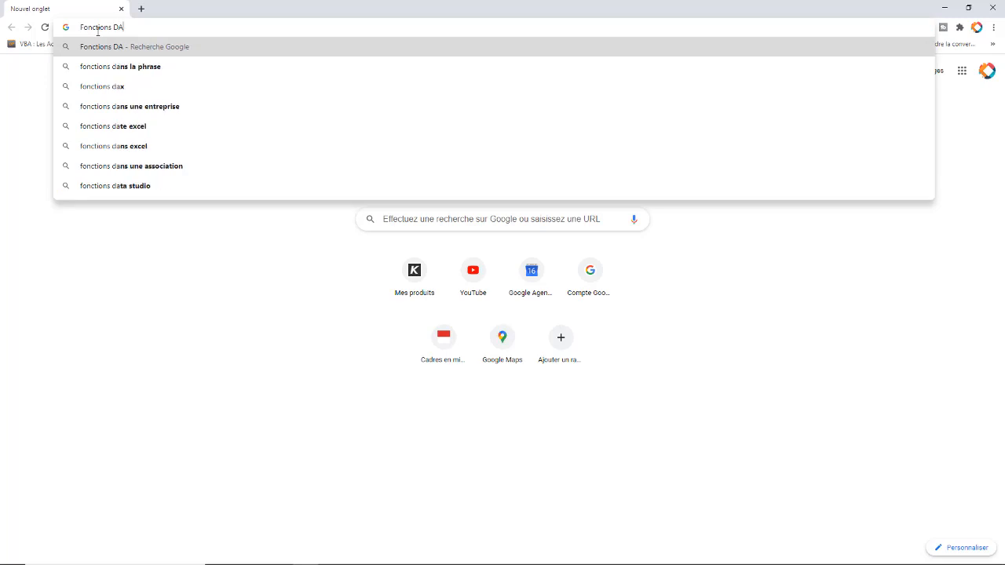
Step: Search the web for "Fonctions DAX" and open the CALCULATE page among the filter functions in Microsoft's DAX function reference
{"action": "key", "text": "Return"}
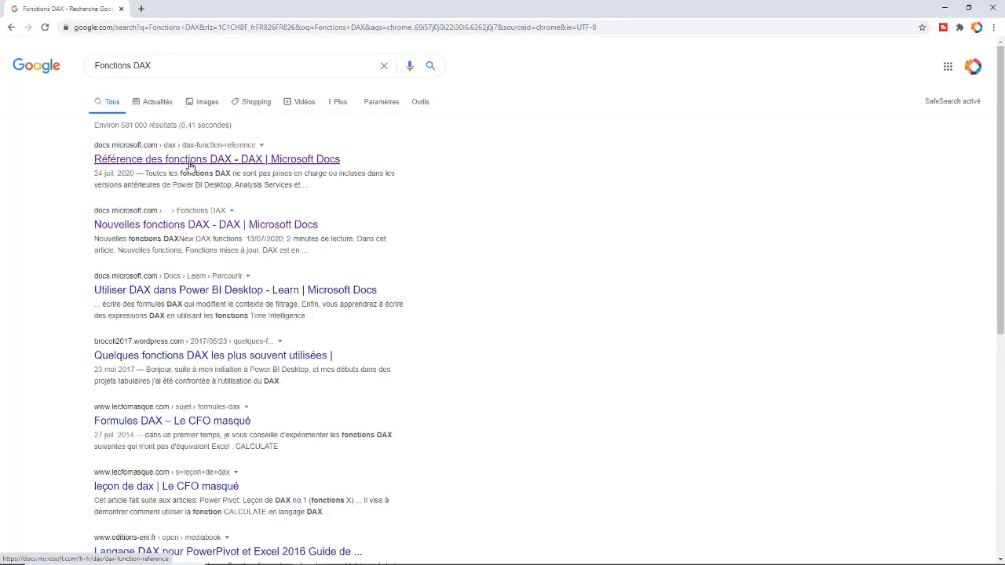
{"action": "left_click", "coordinate": [187, 160]}
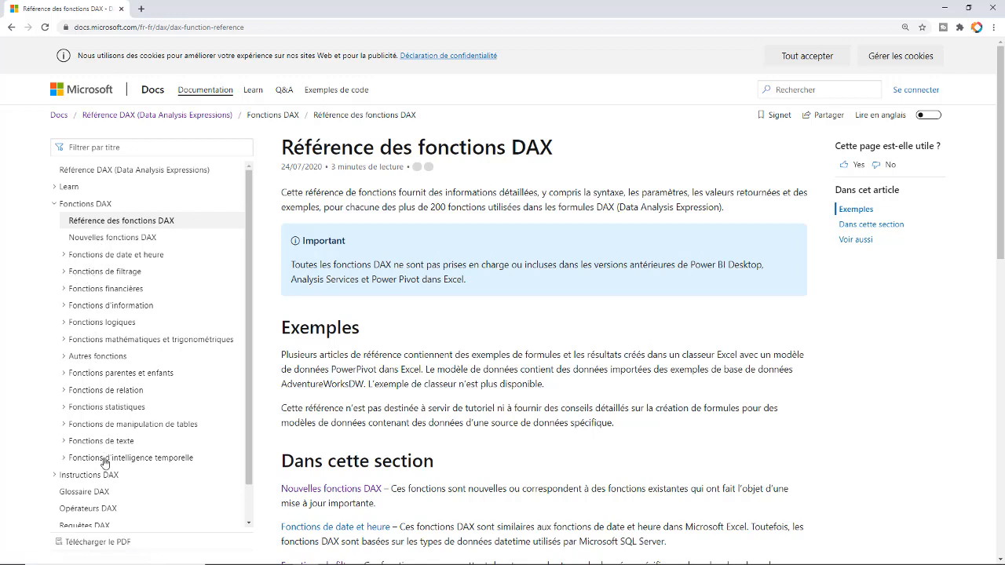
{"action": "left_click", "coordinate": [89, 273]}
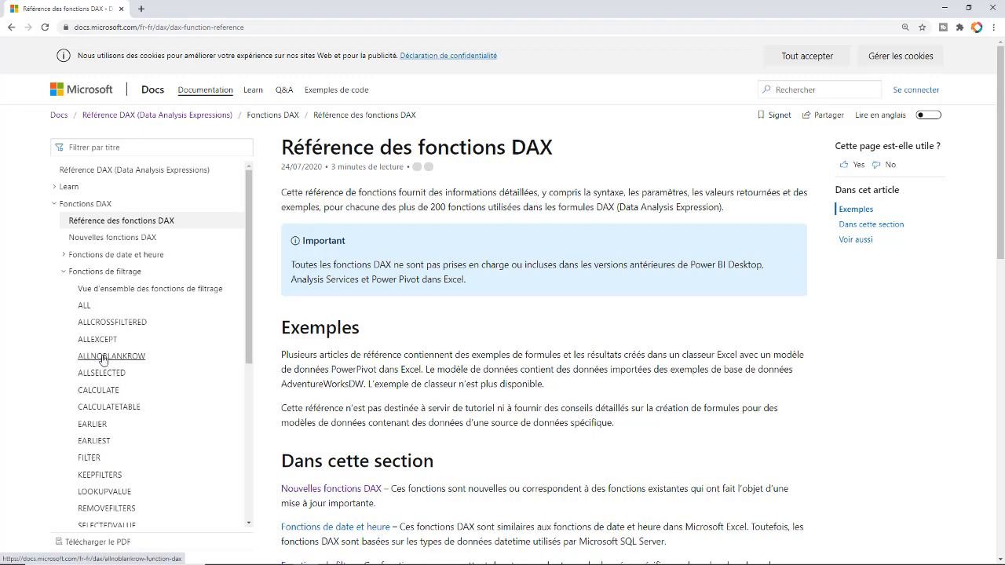
{"action": "left_click", "coordinate": [99, 391]}
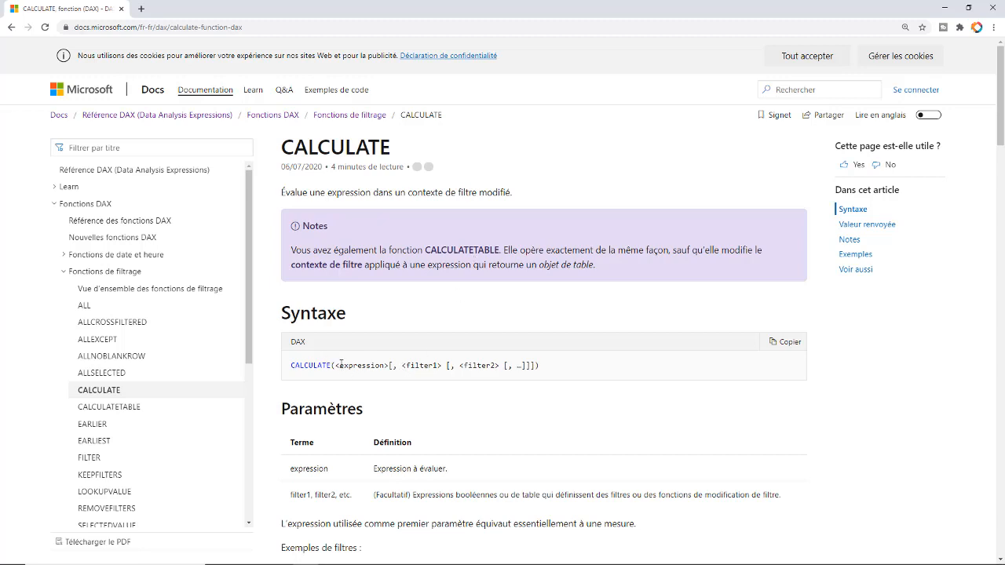
Step: Examine CALCULATE's syntax, expression and filter parameters, and compare them with the CALCULATETABLE page before returning to CALCULATE
{"action": "left_click_drag", "start_coordinate": [341, 364], "coordinate": [386, 362]}
{"action": "left_click", "coordinate": [462, 363]}
{"action": "left_click_drag", "start_coordinate": [374, 469], "coordinate": [445, 479]}
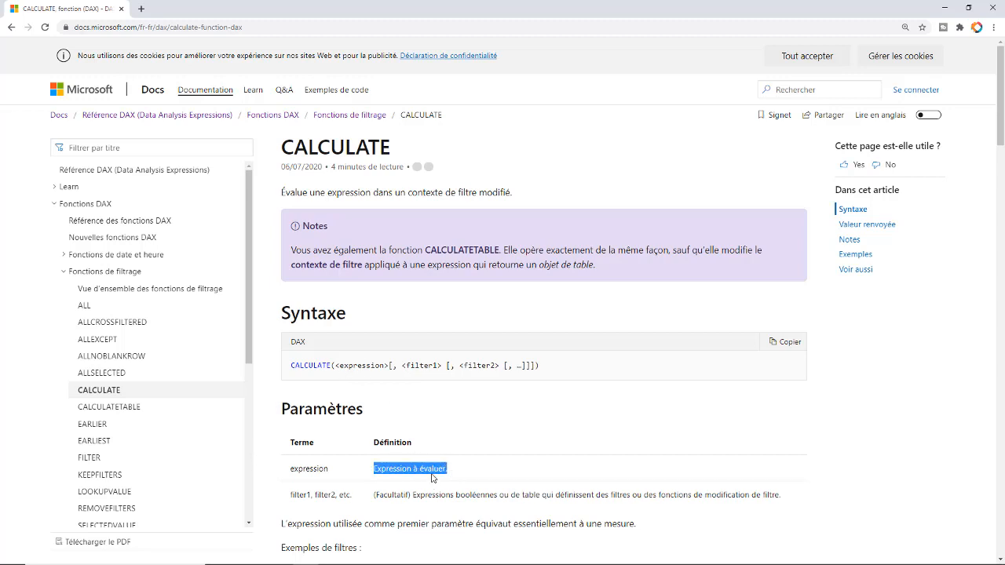
{"action": "left_click", "coordinate": [422, 469]}
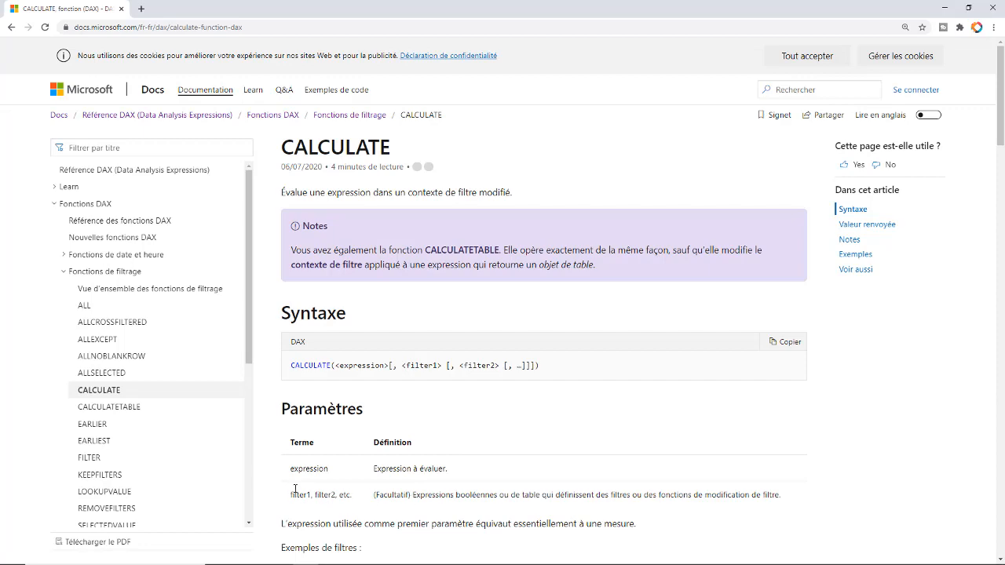
{"action": "scroll", "coordinate": [450, 356], "scroll_direction": "down", "scroll_amount": 4}
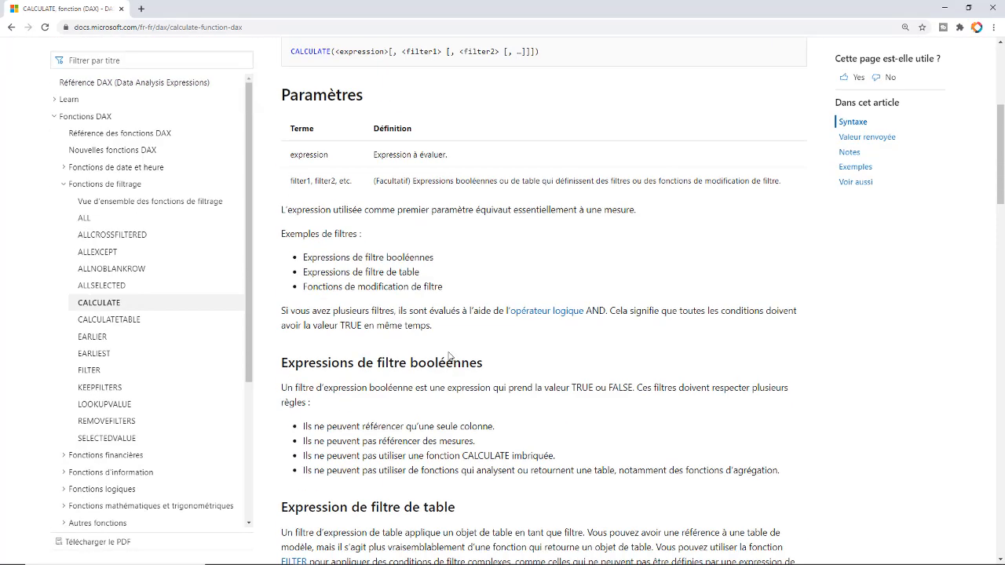
{"action": "scroll", "coordinate": [449, 355], "scroll_direction": "up", "scroll_amount": 4}
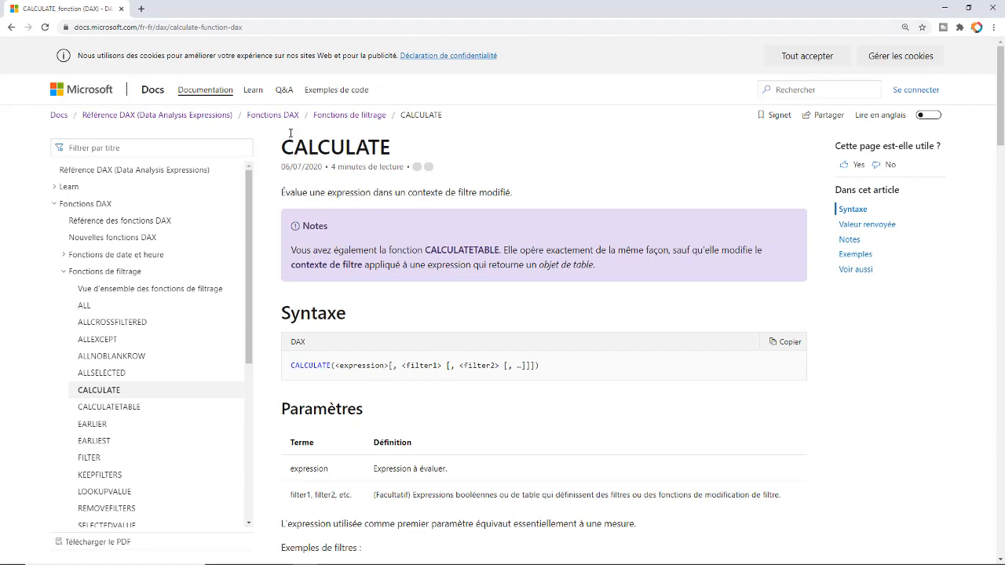
{"action": "left_click", "coordinate": [462, 251]}
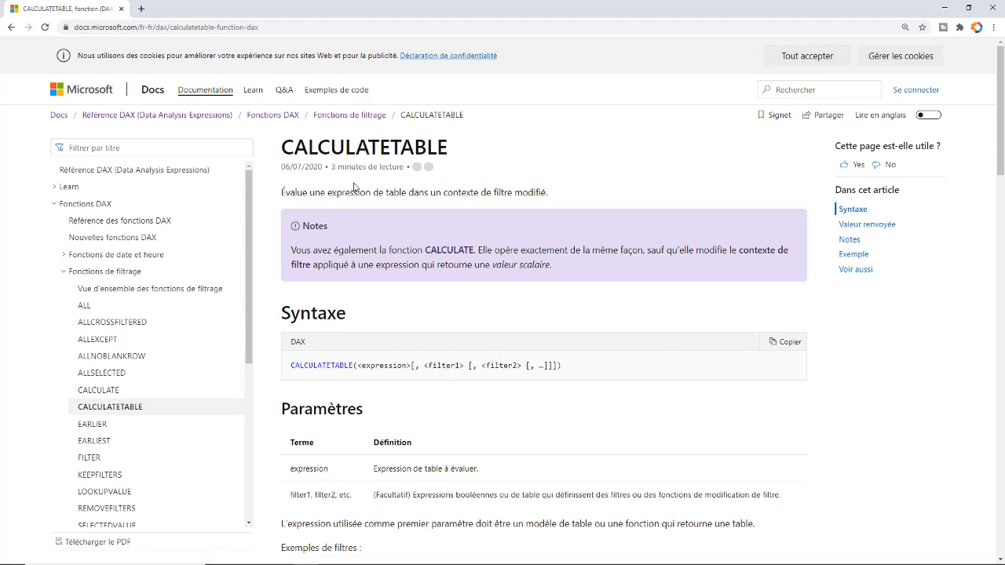
{"action": "left_click", "coordinate": [98, 391]}
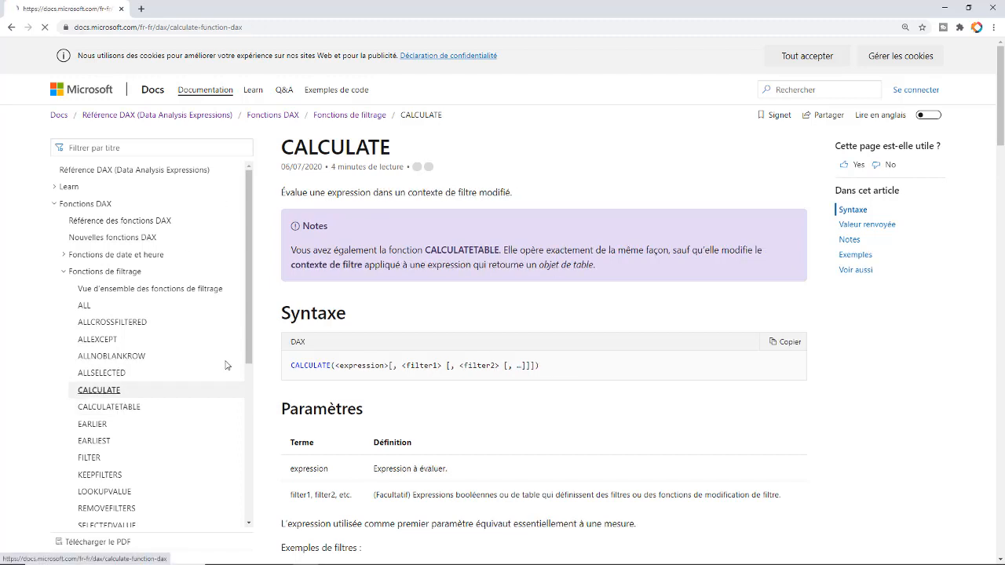
Step: Switch to the Power BI Desktop report on CALCULATE ou CALCULATETABLE and display Page 2
{"action": "mouse_move", "coordinate": [308, 562]}
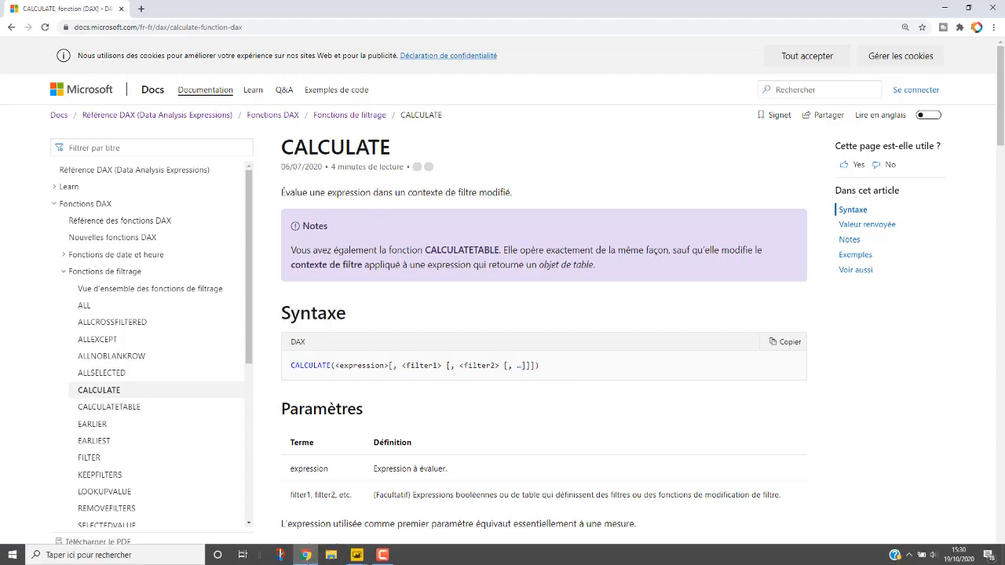
{"action": "mouse_move", "coordinate": [363, 558]}
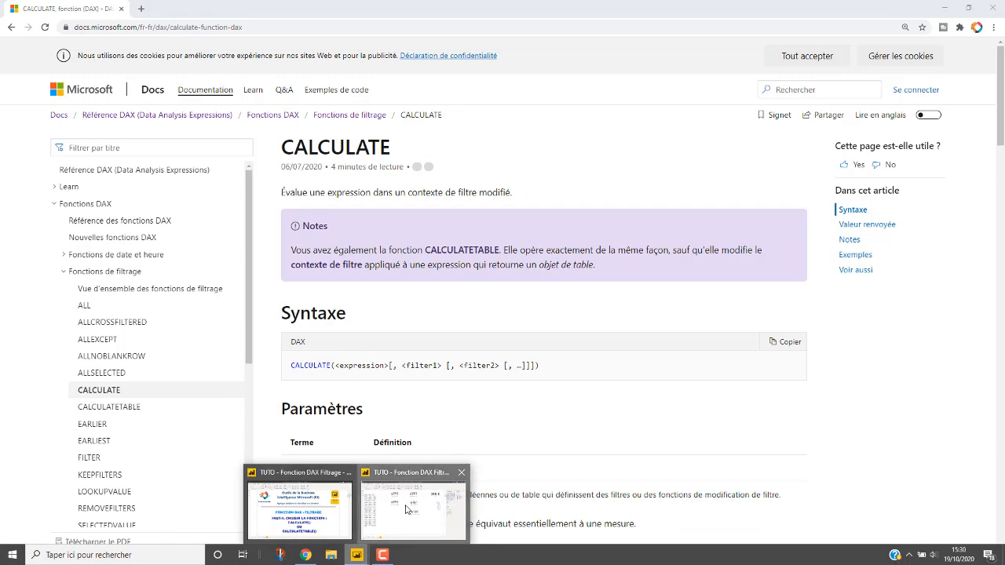
{"action": "left_click", "coordinate": [325, 506]}
{"action": "left_click", "coordinate": [333, 480]}
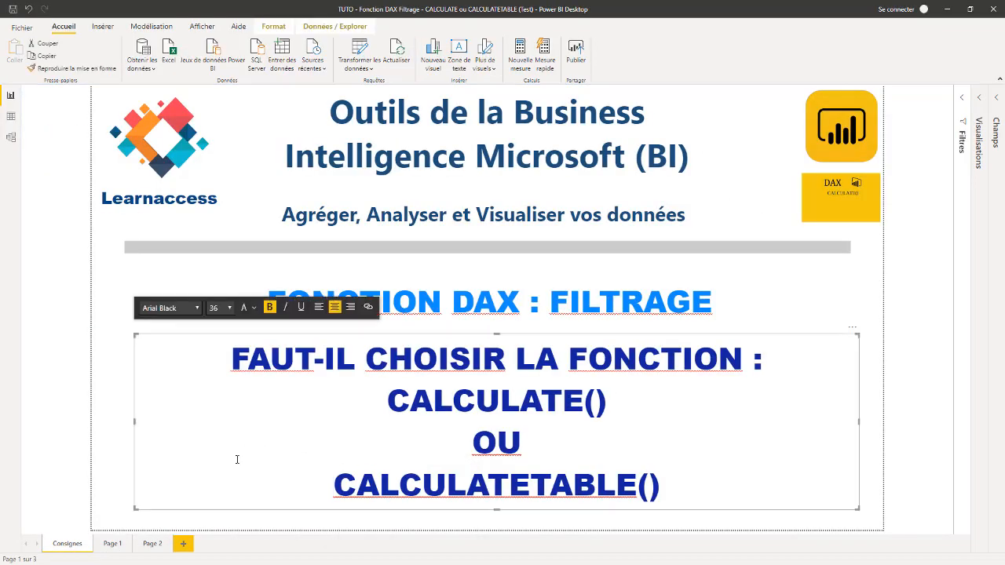
{"action": "left_click", "coordinate": [153, 542]}
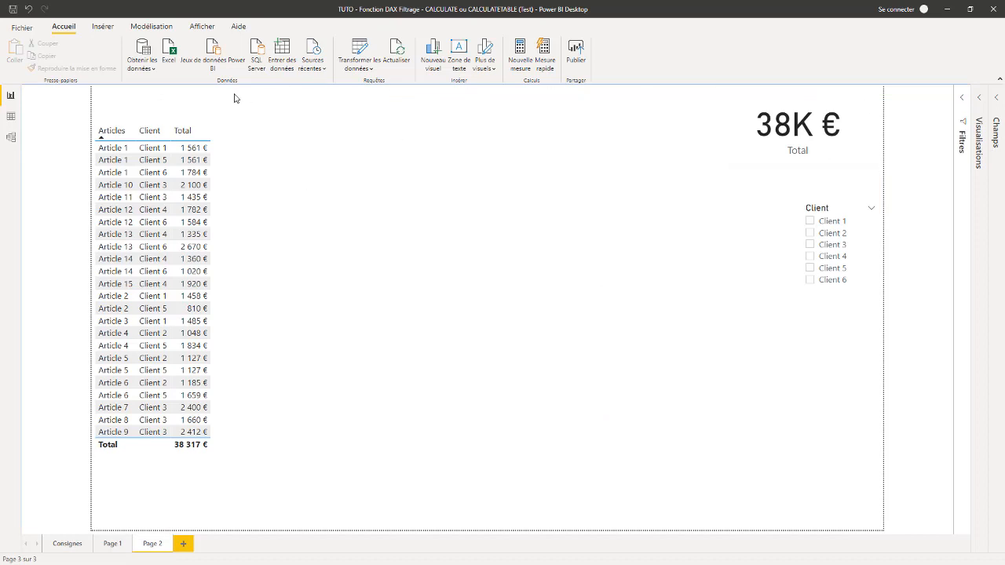
Step: Show the model diagram with the properties pane collapsed, and move the TCommande table slightly up and shorten it
{"action": "left_click", "coordinate": [11, 115]}
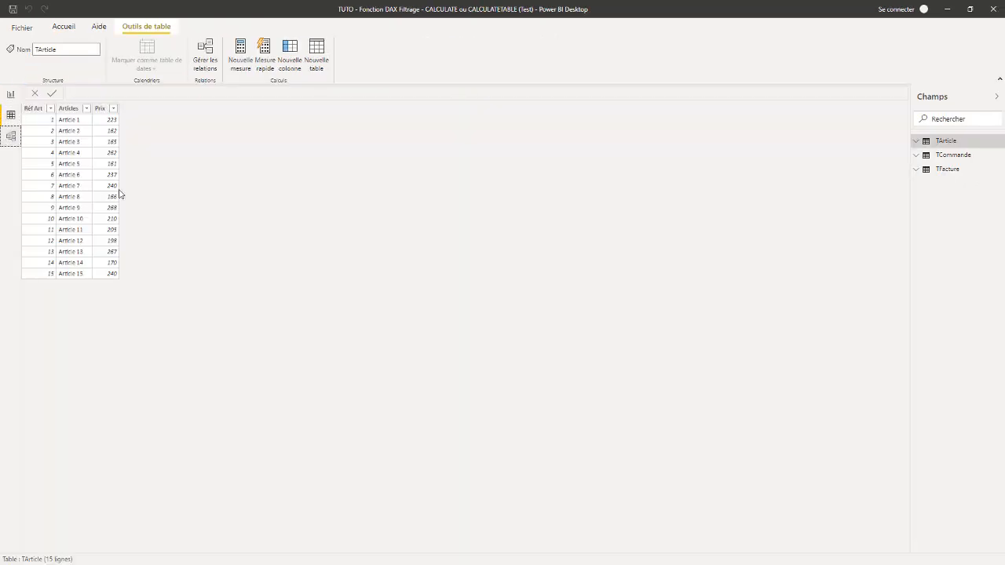
{"action": "left_click", "coordinate": [11, 136]}
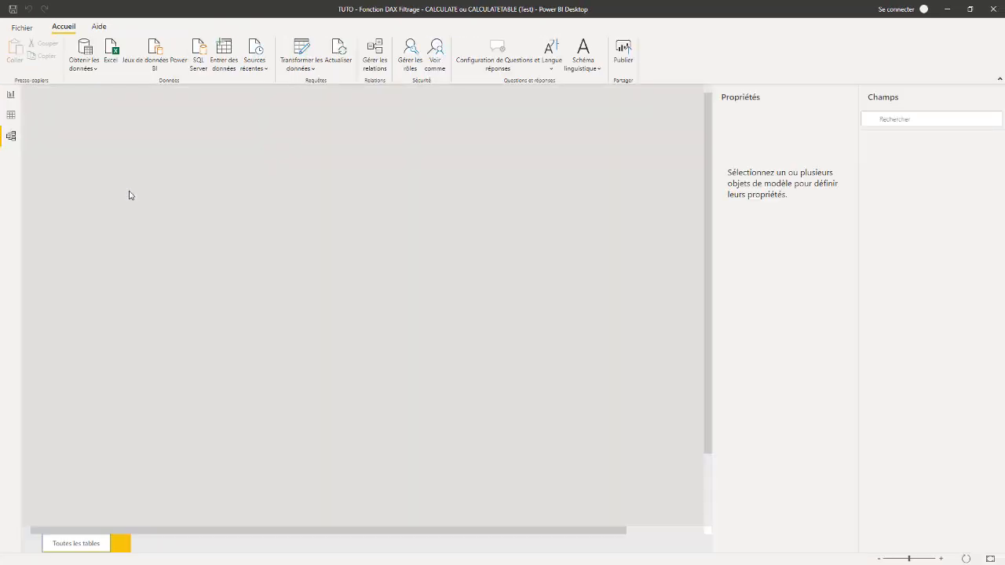
{"action": "left_click", "coordinate": [294, 206]}
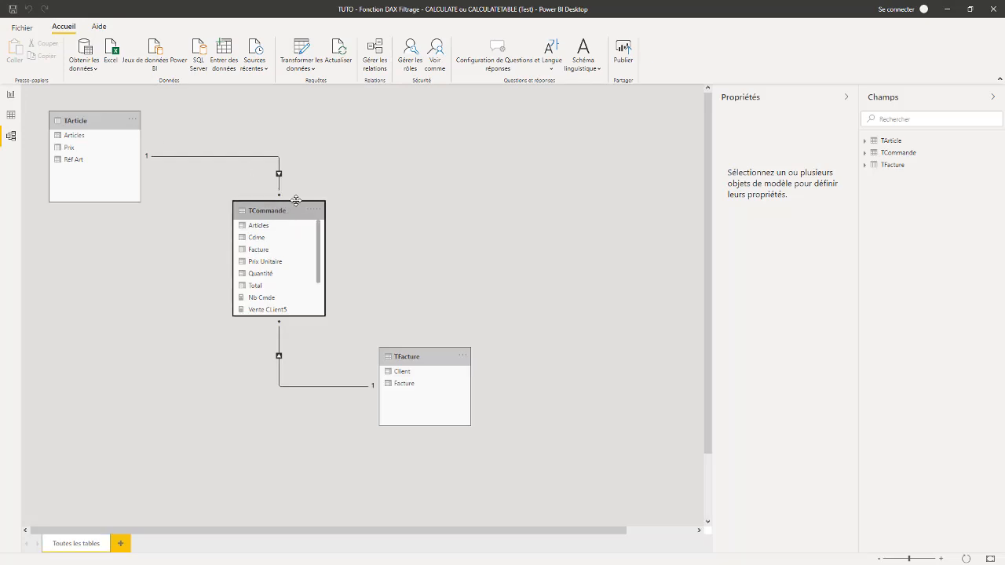
{"action": "left_click_drag", "start_coordinate": [294, 204], "coordinate": [292, 208]}
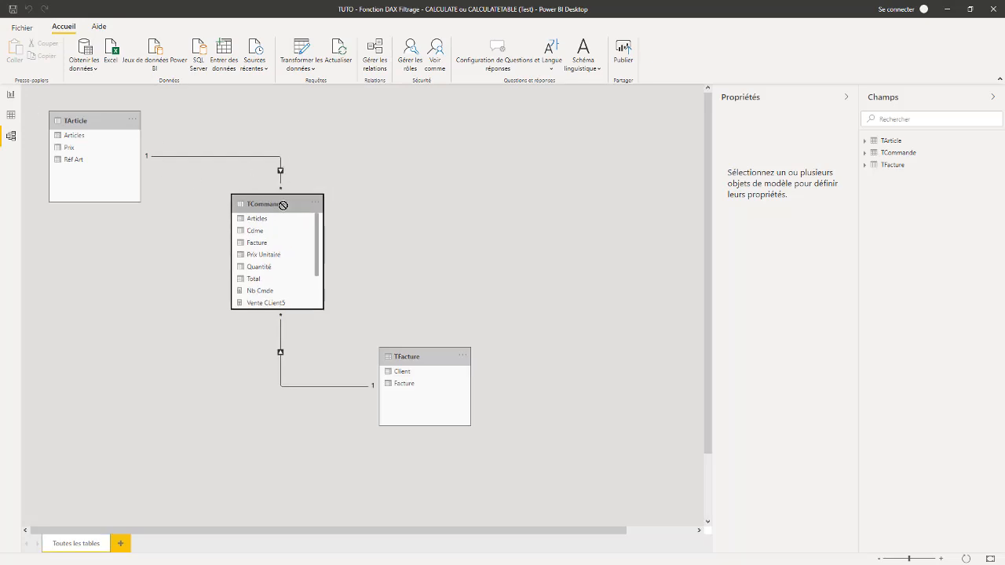
{"action": "mouse_move", "coordinate": [292, 311]}
{"action": "left_mouse_down"}
{"action": "mouse_move", "coordinate": [292, 351]}
{"action": "mouse_move", "coordinate": [293, 283]}
{"action": "mouse_move", "coordinate": [292, 306]}
{"action": "left_mouse_up"}
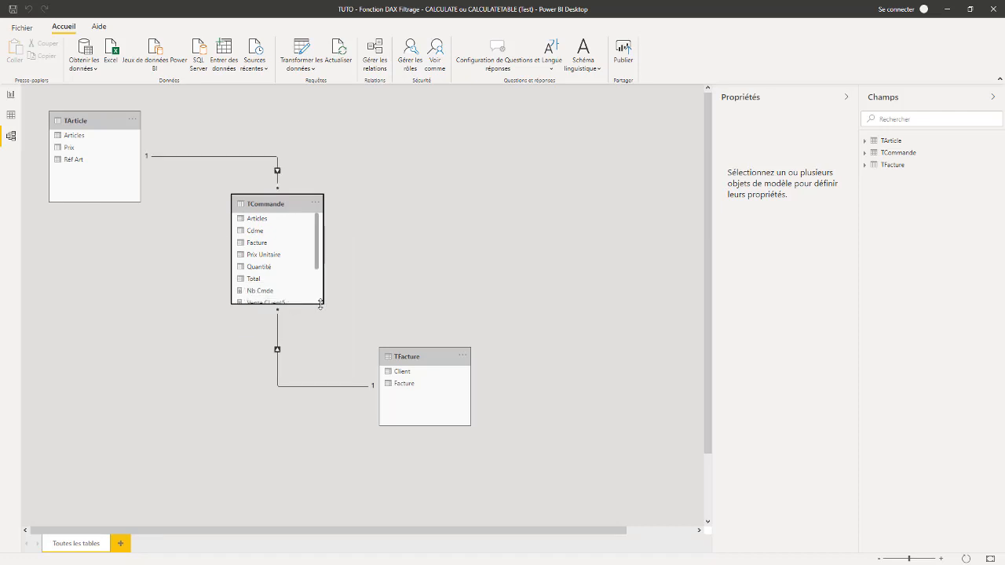
{"action": "left_click", "coordinate": [427, 358]}
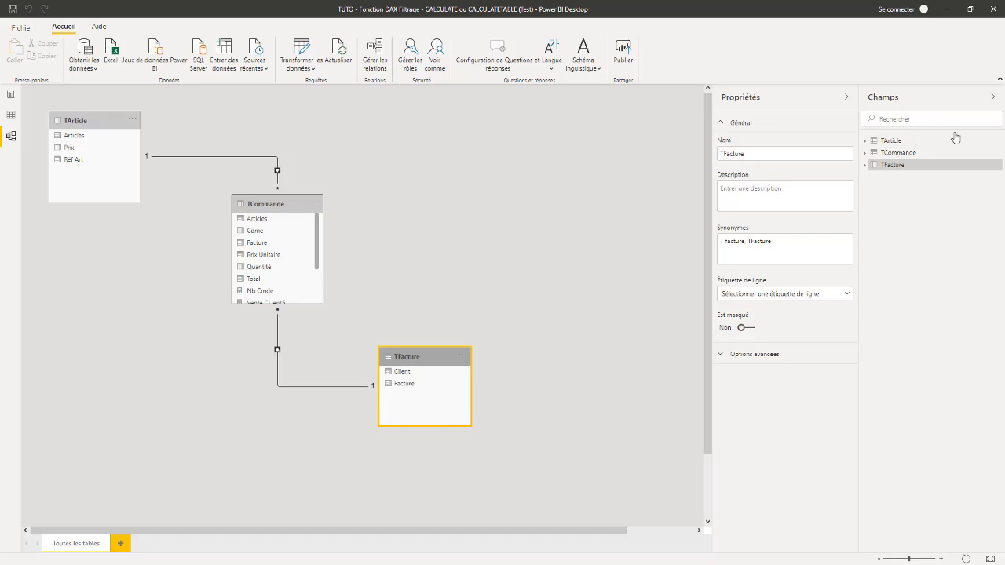
{"action": "left_click", "coordinate": [847, 100]}
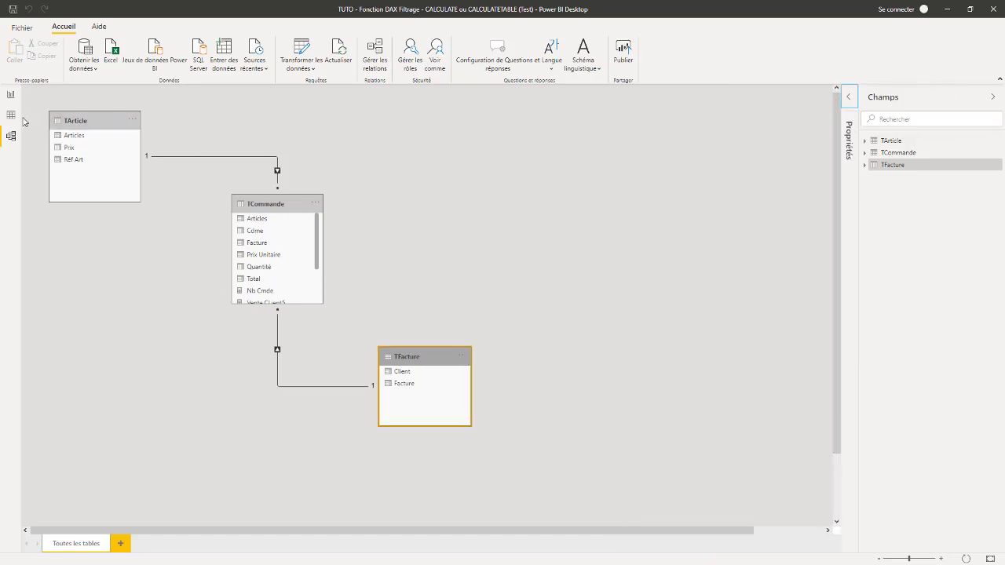
Step: Examine the TCommande table's data and its Nb Cmde measure, and return to the report page
{"action": "left_click", "coordinate": [11, 115]}
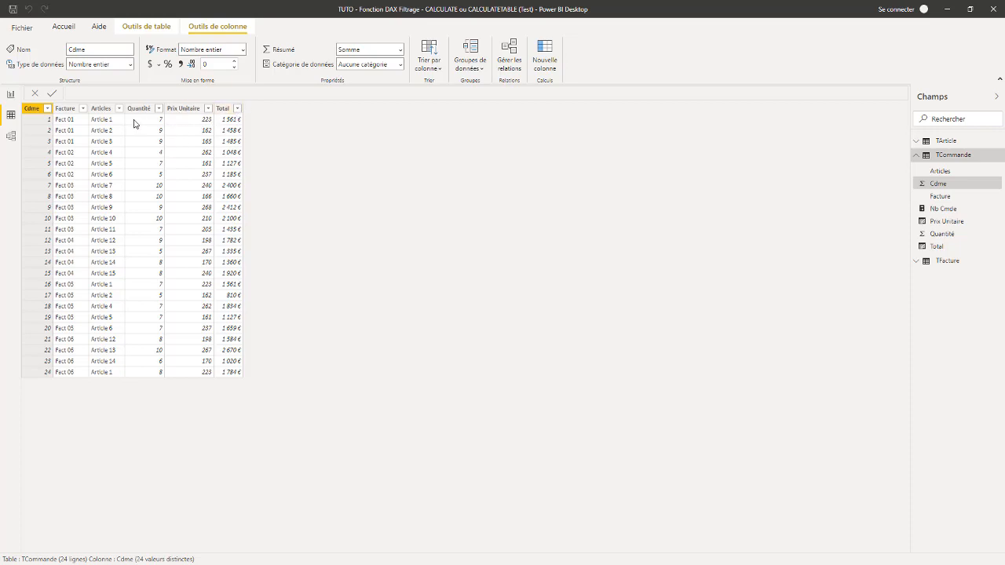
{"action": "left_click", "coordinate": [940, 209]}
{"action": "left_click", "coordinate": [11, 95]}
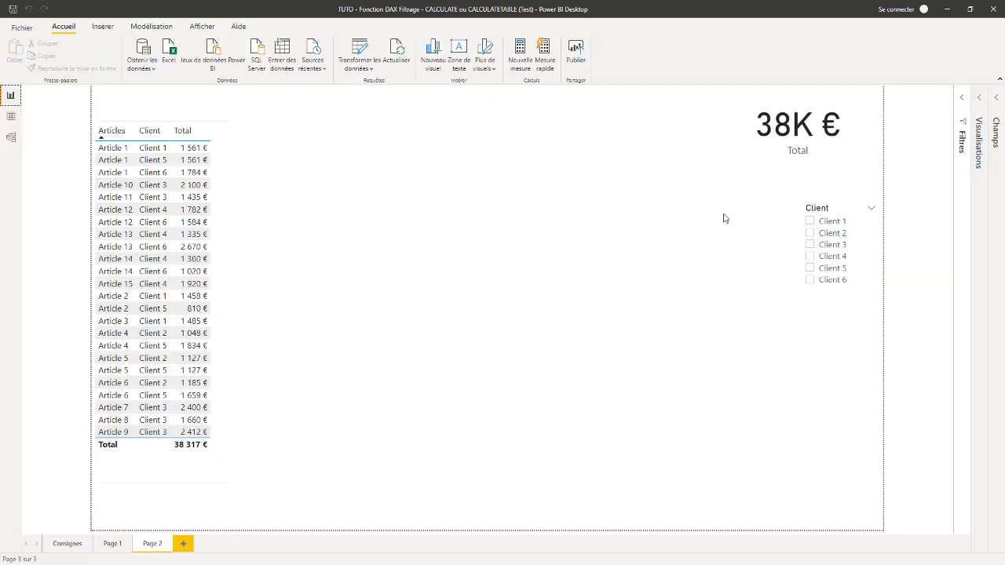
Step: Add the Nb Cmde measure from TCommande to Page 2 as a card visual
{"action": "left_click", "coordinate": [748, 153]}
{"action": "left_click", "coordinate": [996, 99]}
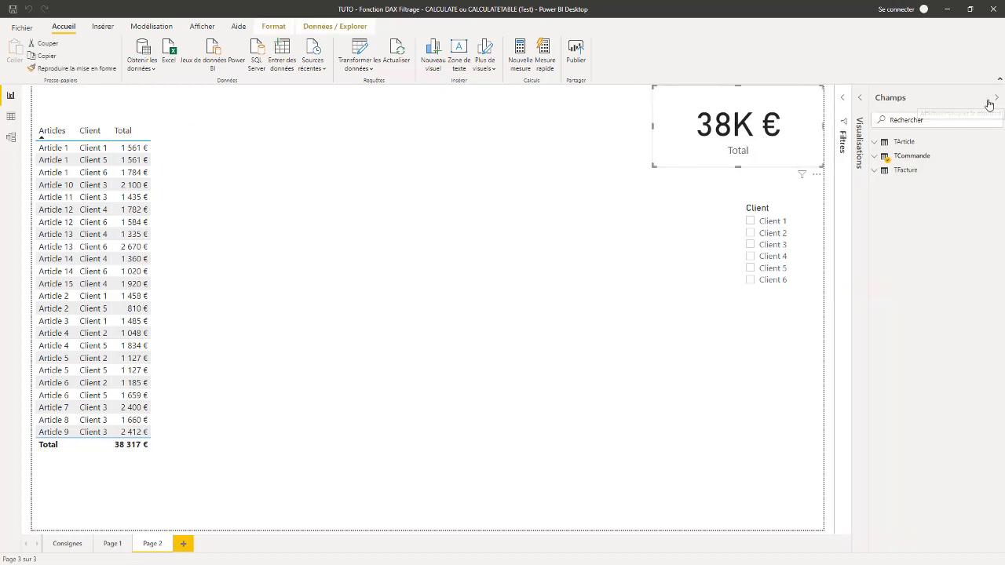
{"action": "left_click", "coordinate": [860, 97]}
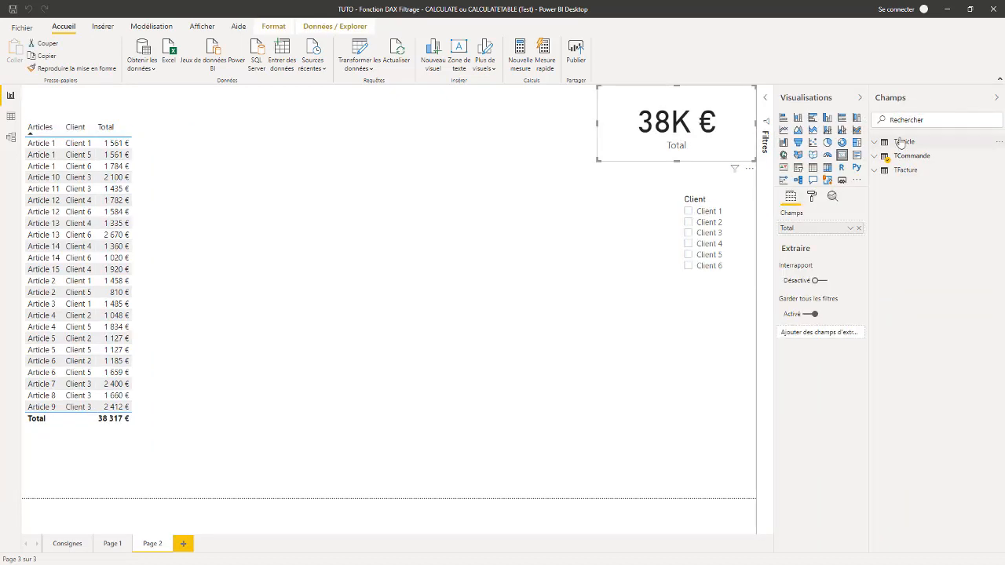
{"action": "left_click", "coordinate": [878, 159]}
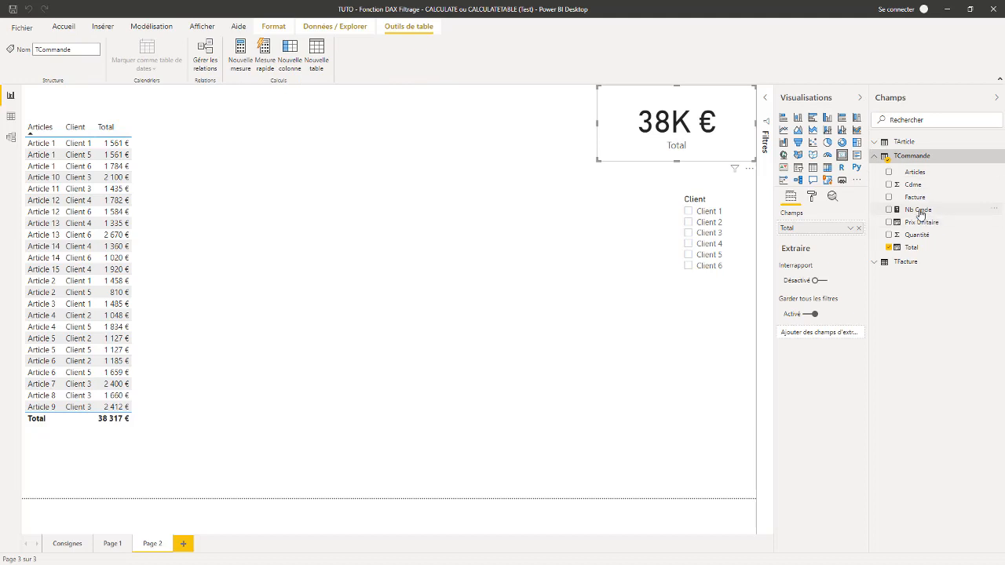
{"action": "left_click_drag", "start_coordinate": [919, 209], "coordinate": [463, 137]}
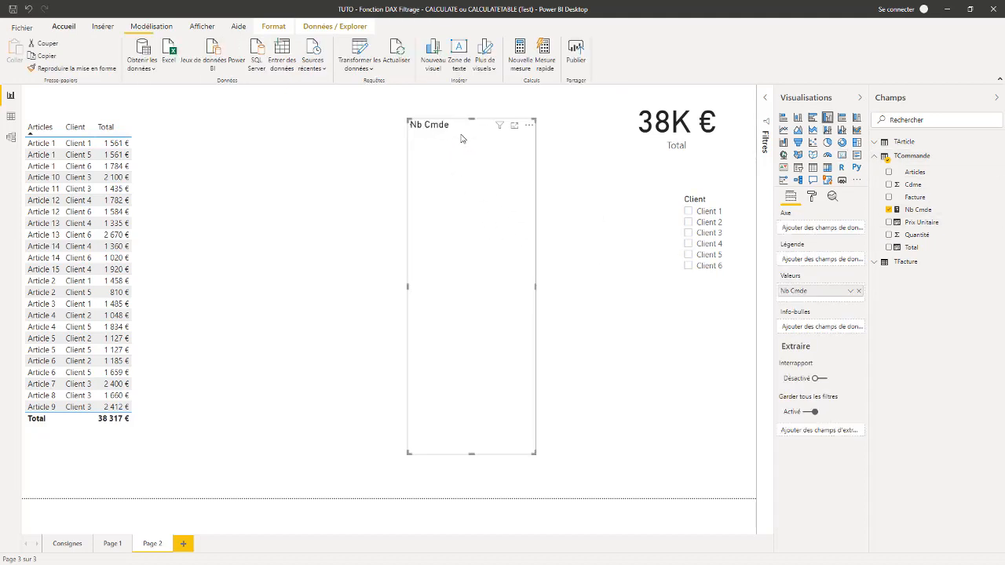
{"action": "left_click", "coordinate": [843, 156]}
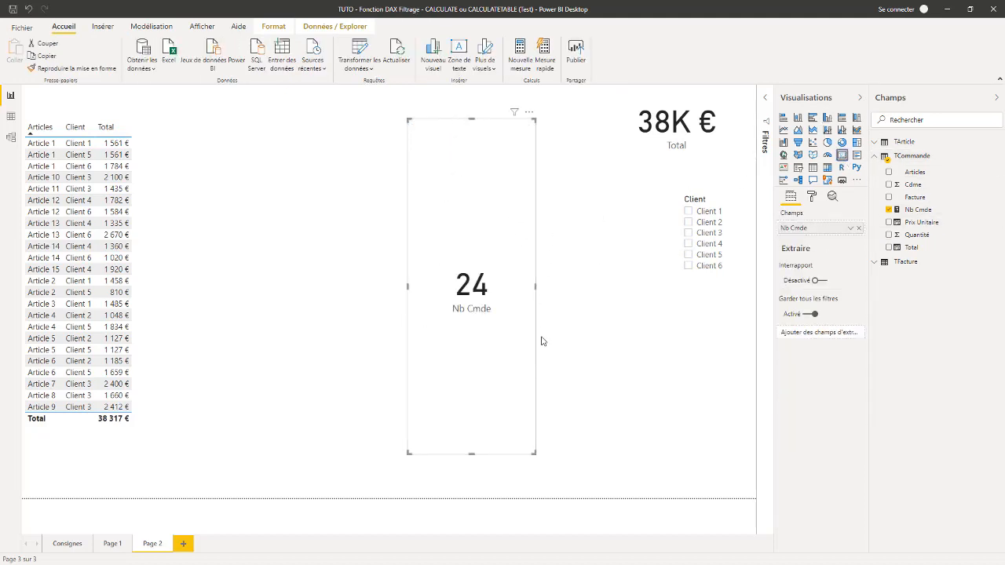
Step: Shrink the Nb Cmde card and place it directly beside the Total card at the top of the page
{"action": "left_click_drag", "start_coordinate": [472, 454], "coordinate": [593, 156]}
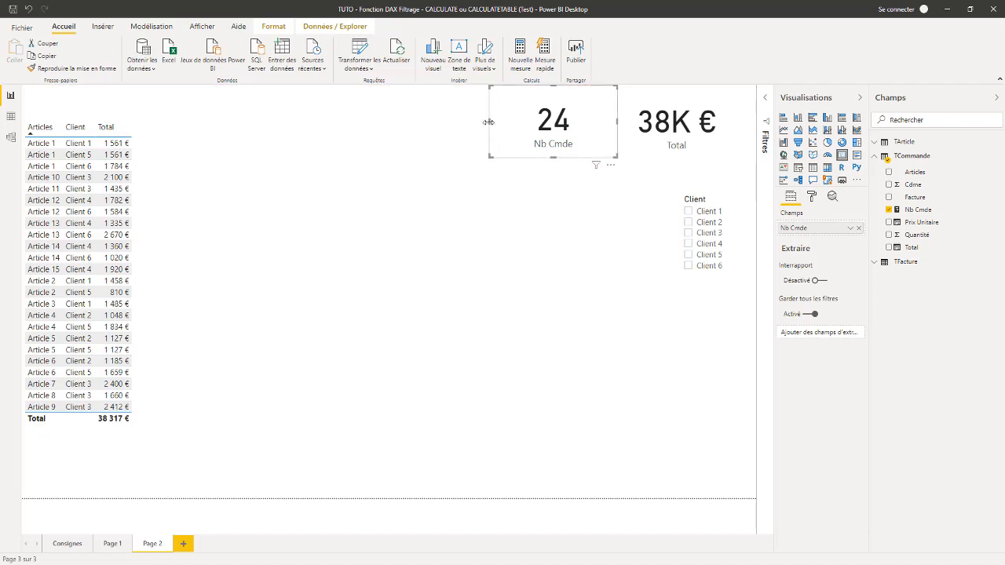
{"action": "left_click_drag", "start_coordinate": [487, 128], "coordinate": [503, 144]}
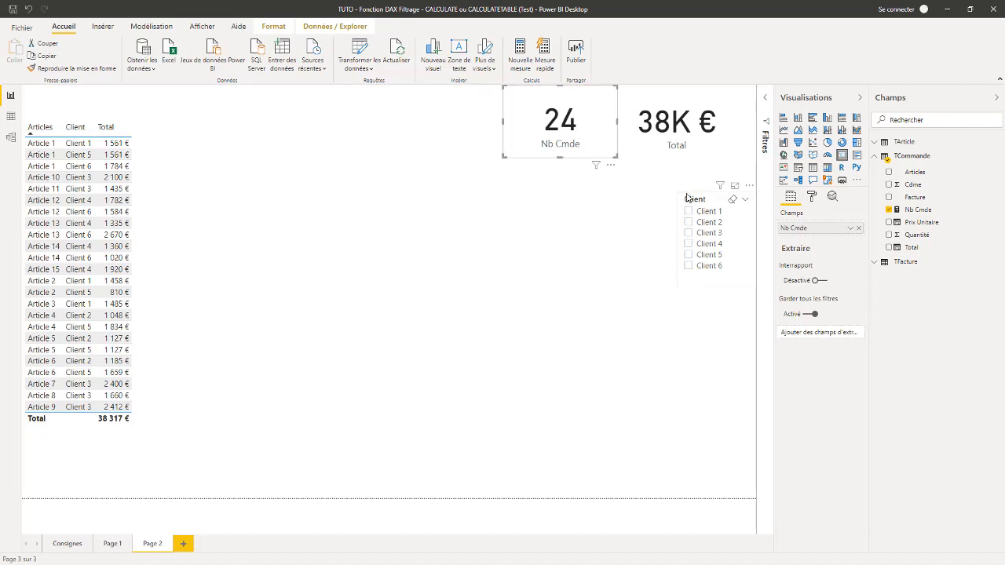
{"action": "left_click", "coordinate": [327, 147]}
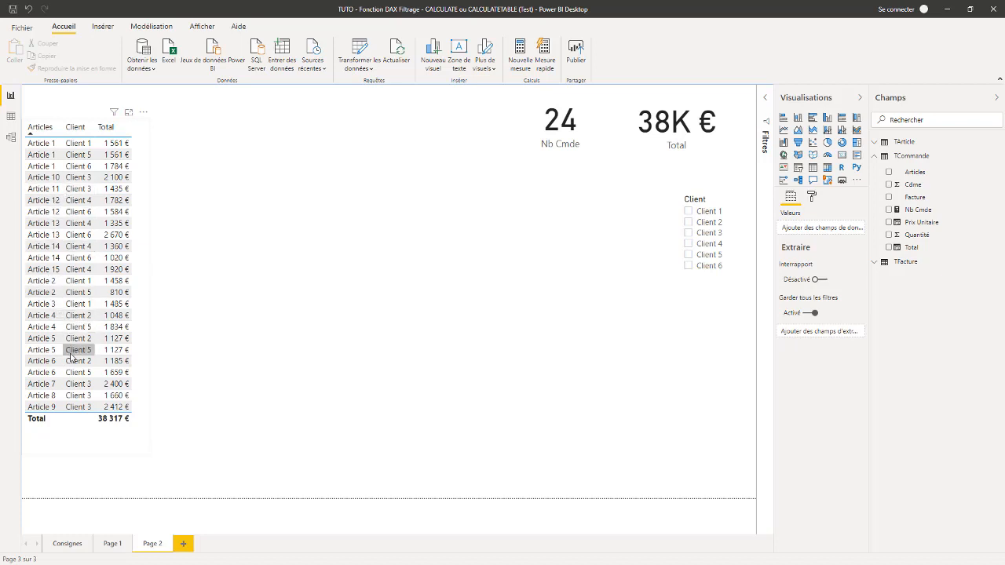
Step: Inspect the Client and Articles columns of the sales table visual on Page 2
{"action": "left_click", "coordinate": [75, 130]}
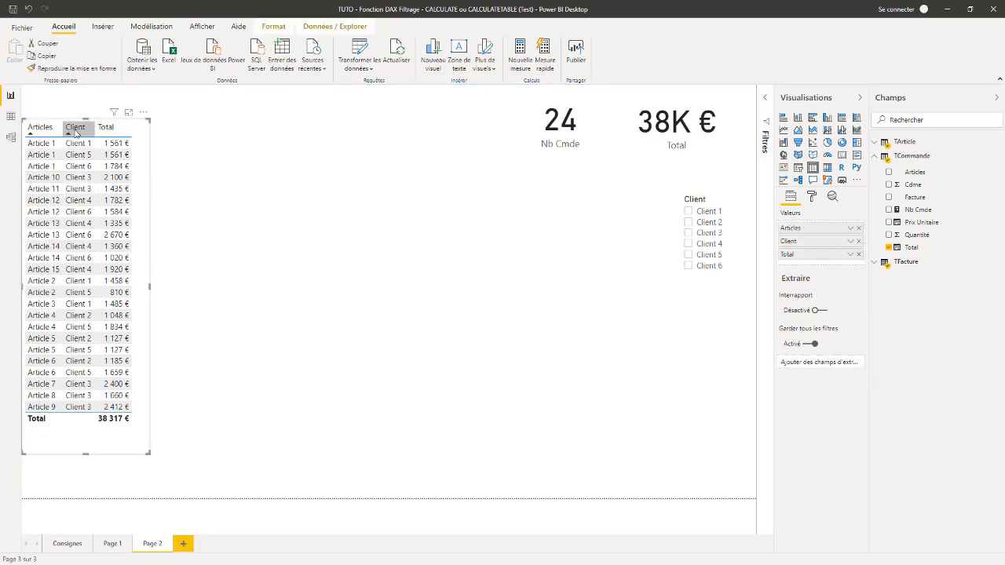
{"action": "left_click", "coordinate": [42, 131]}
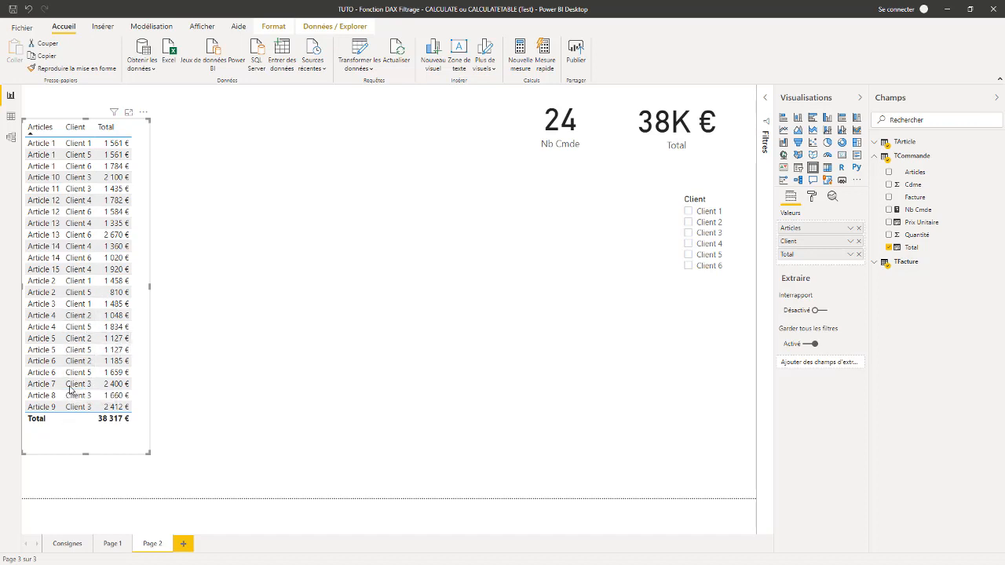
{"action": "left_click", "coordinate": [309, 177]}
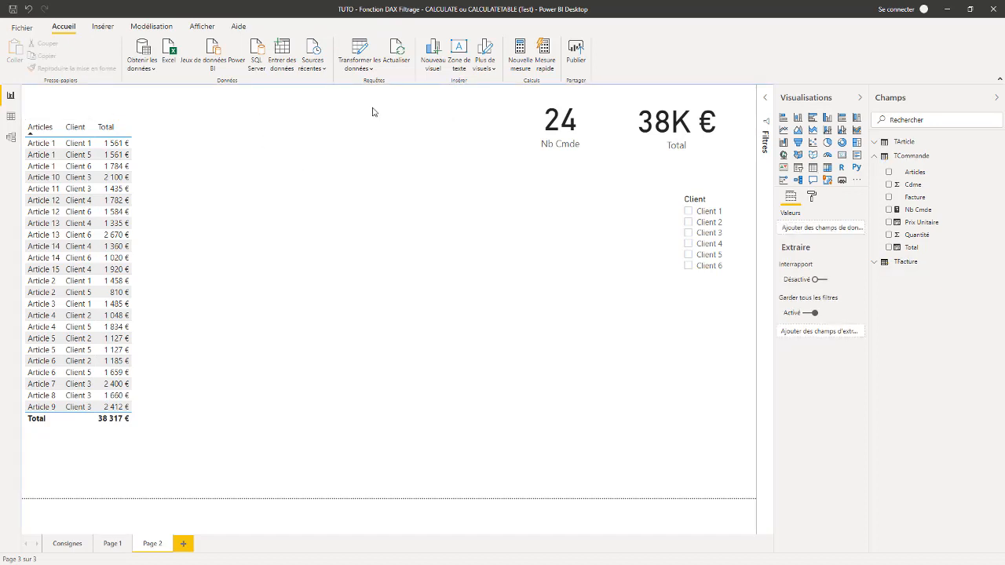
Step: Create a new measure in the TCommande table and name it "Vente Client5 - Opt1"
{"action": "right_click", "coordinate": [902, 158]}
{"action": "left_click", "coordinate": [917, 171]}
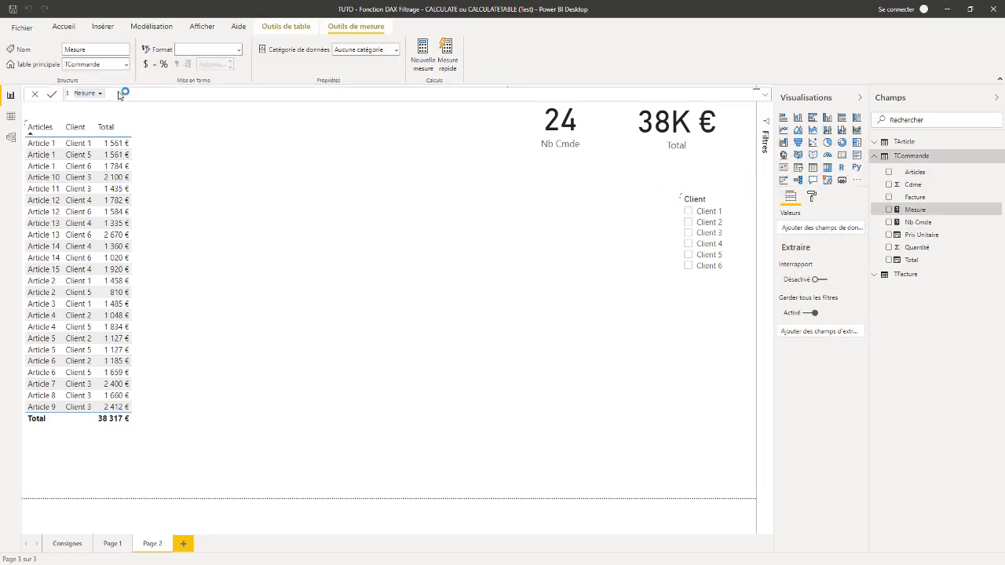
{"action": "left_click", "coordinate": [96, 92]}
{"action": "double_click", "coordinate": [96, 92]}
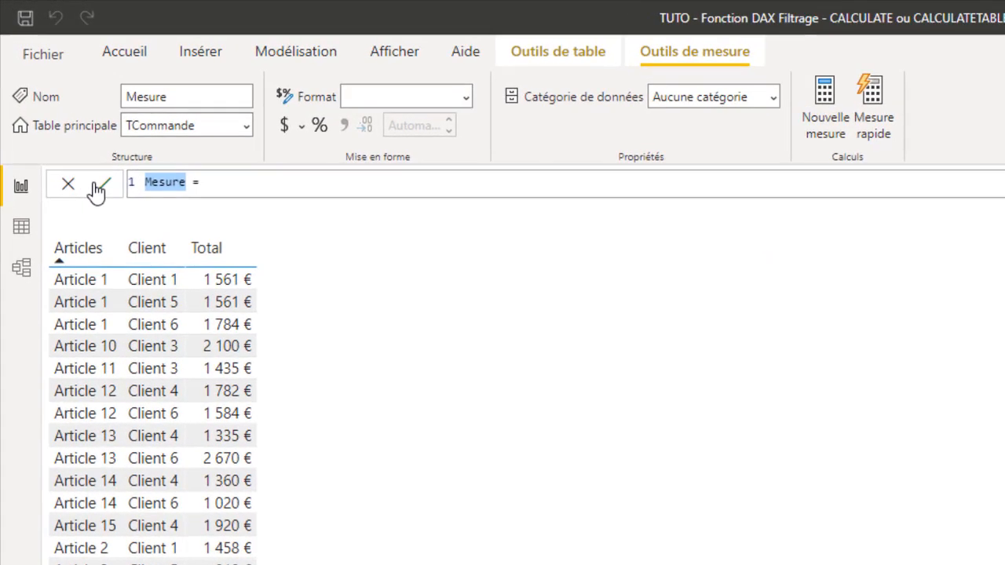
{"action": "type", "text": "Vente C1"}
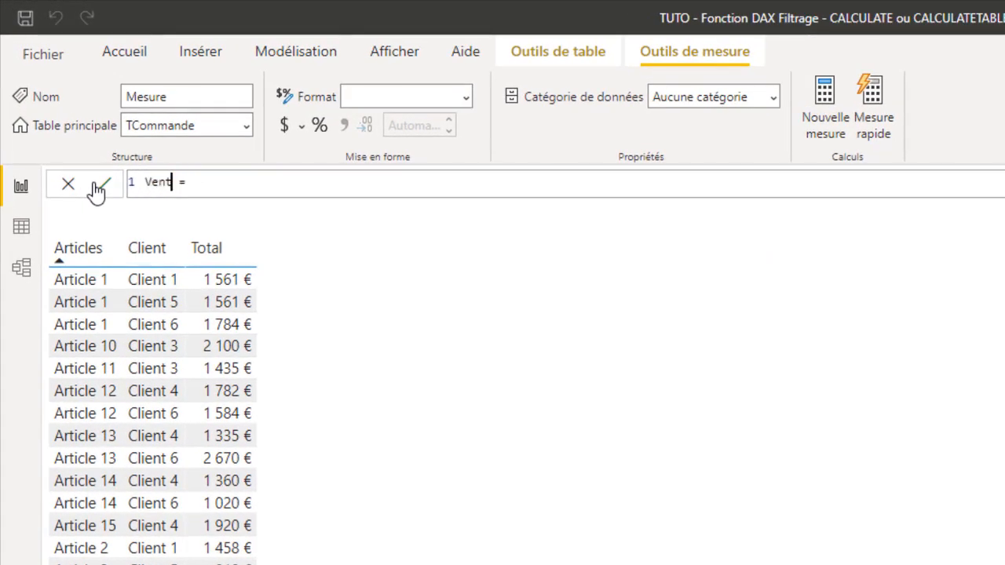
{"action": "type", "text": "ient"}
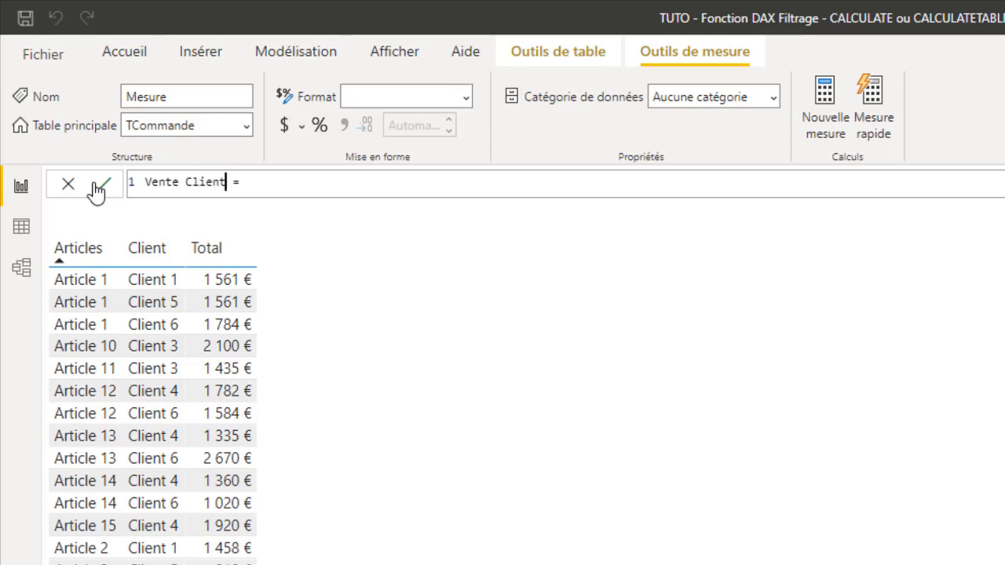
{"action": "type", "text": "5 - Opt1"}
Step: Begin the measure's formula with the CALCULATE function on an indented second line
{"action": "left_click", "coordinate": [322, 182]}
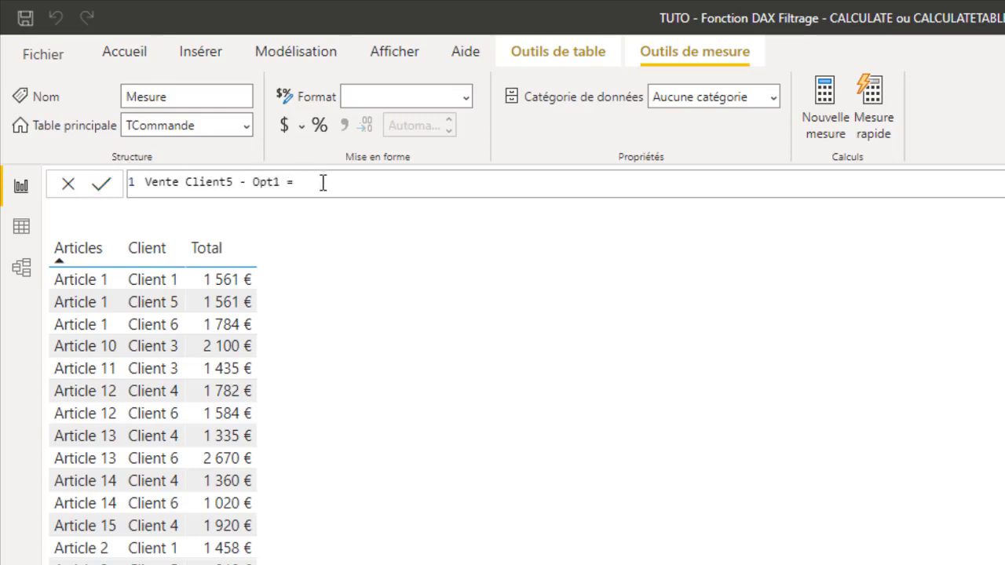
{"action": "key", "text": "shift+Return"}
{"action": "key", "text": "Tab"}
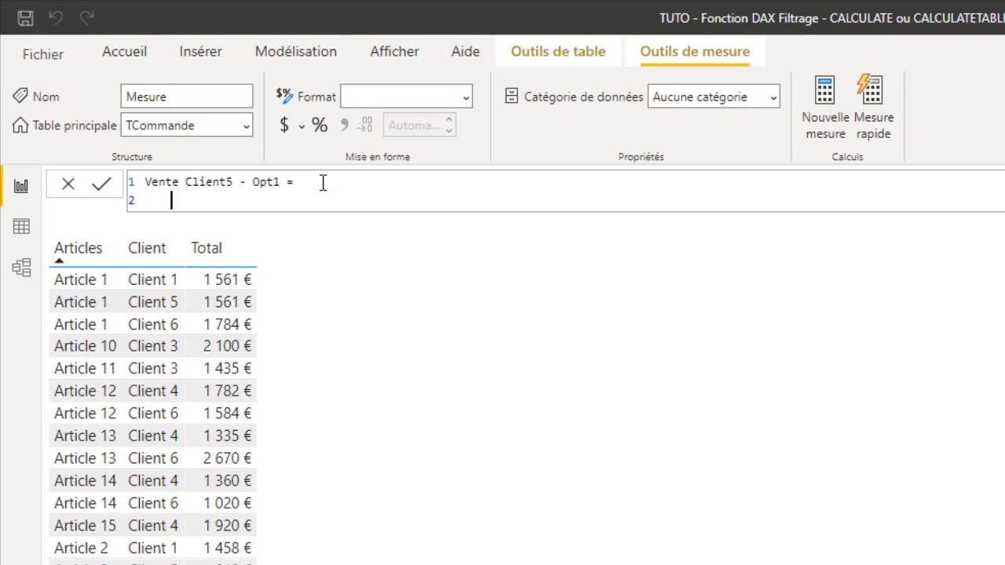
{"action": "type", "text": "CALC"}
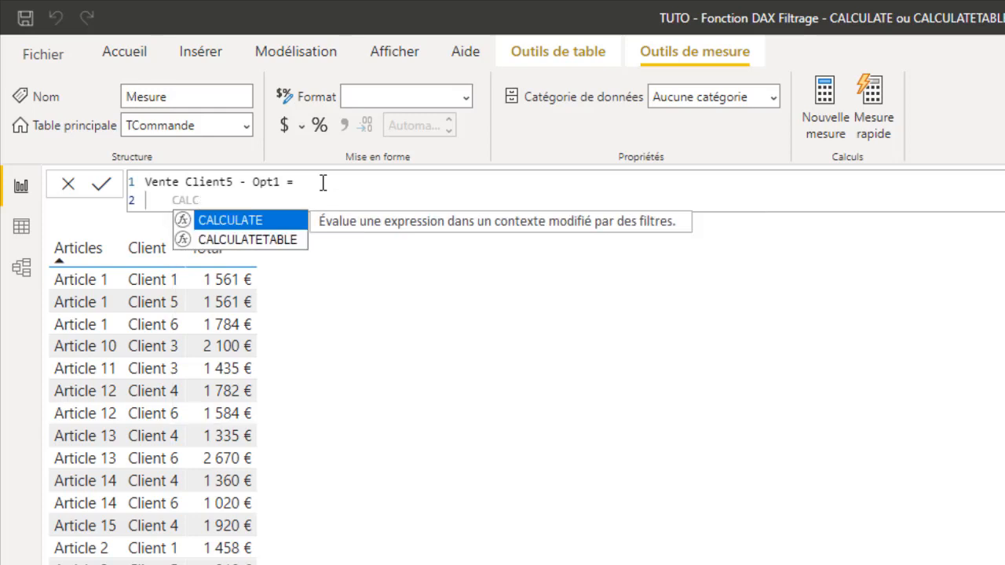
{"action": "key", "text": "Tab"}
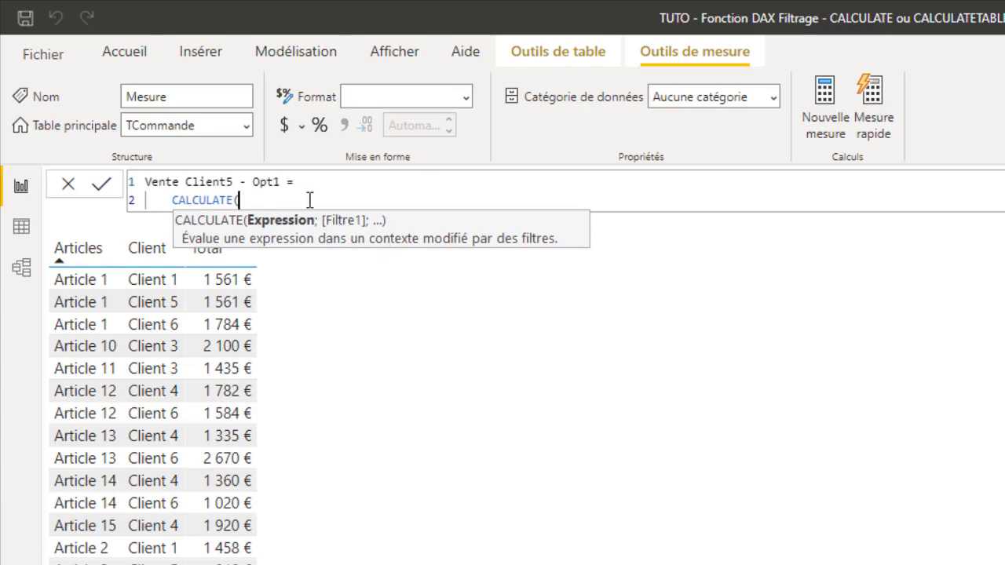
Step: Enter SUM(TCommande[Total]); on a new line as the expression argument of CALCULATE
{"action": "key", "text": "shift+Return"}
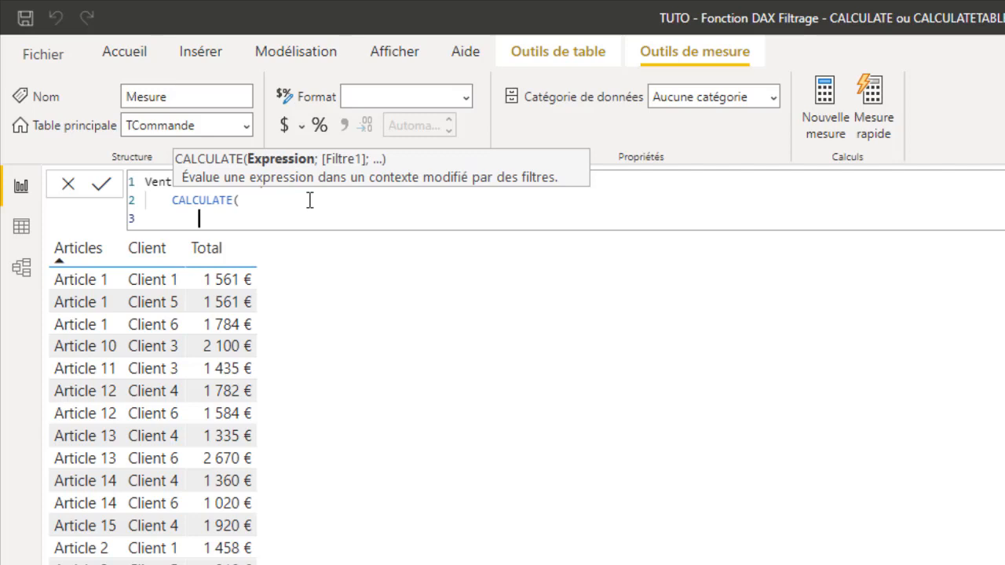
{"action": "type", "text": "SUM"}
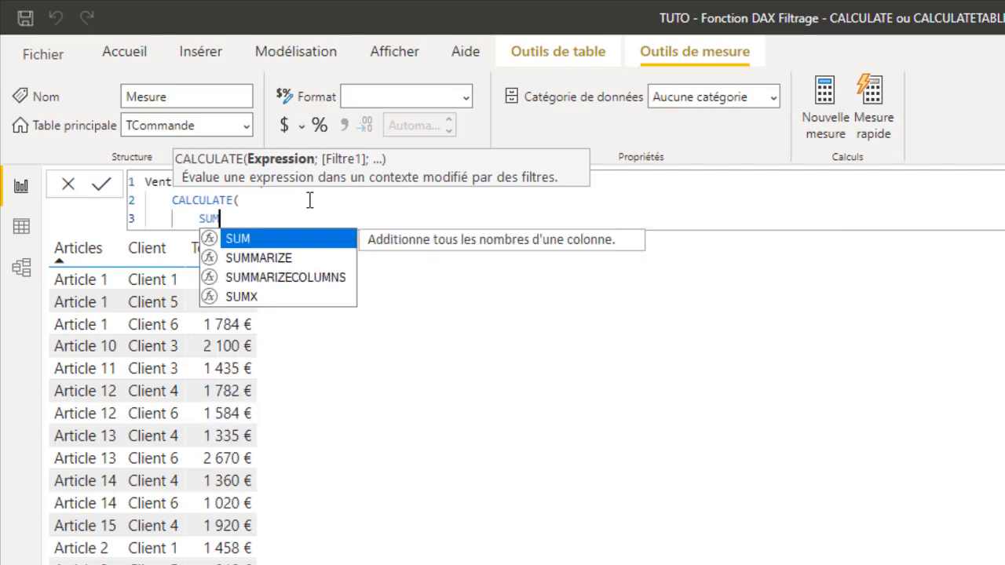
{"action": "type", "text": "("}
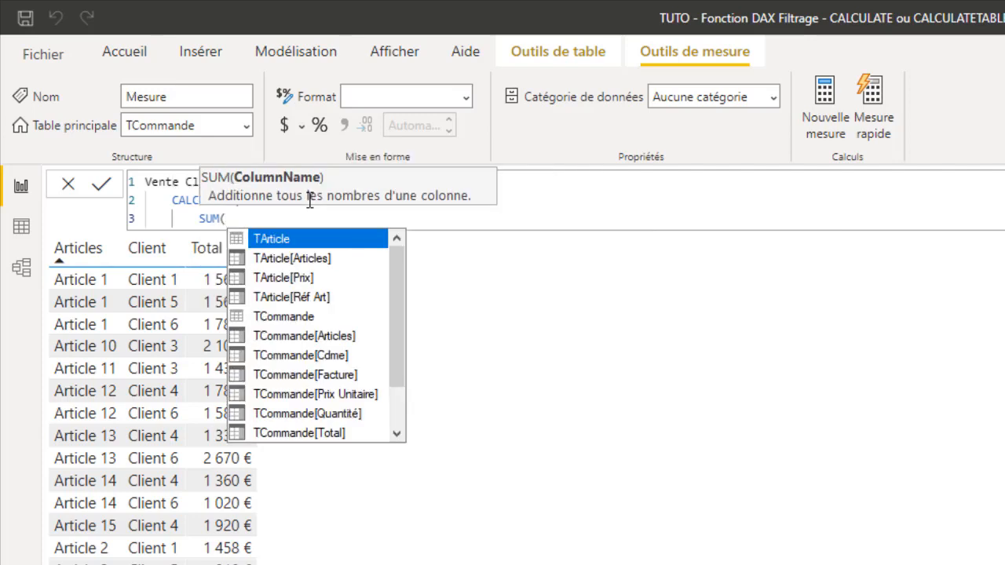
{"action": "left_click", "coordinate": [329, 434]}
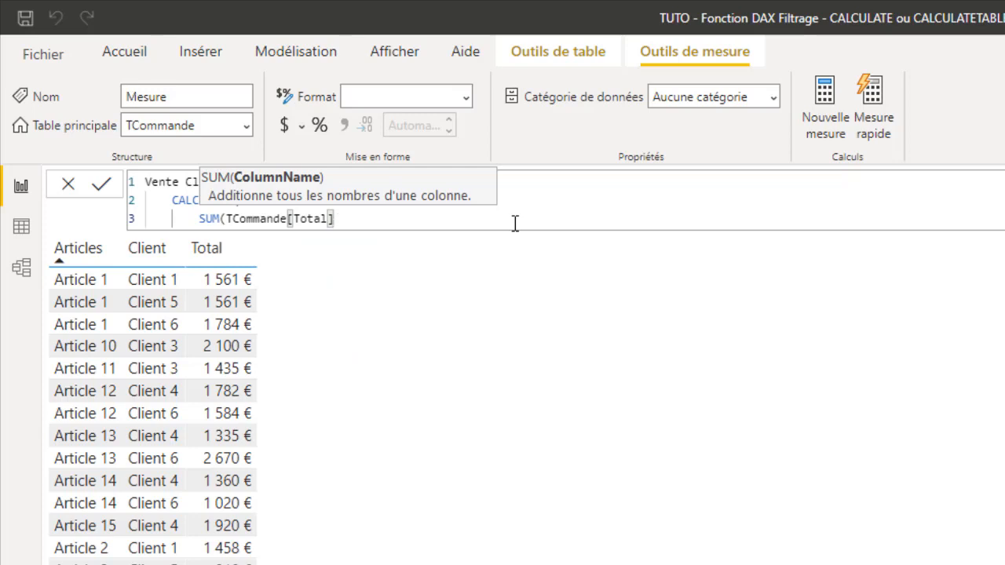
{"action": "type", "text": ";"}
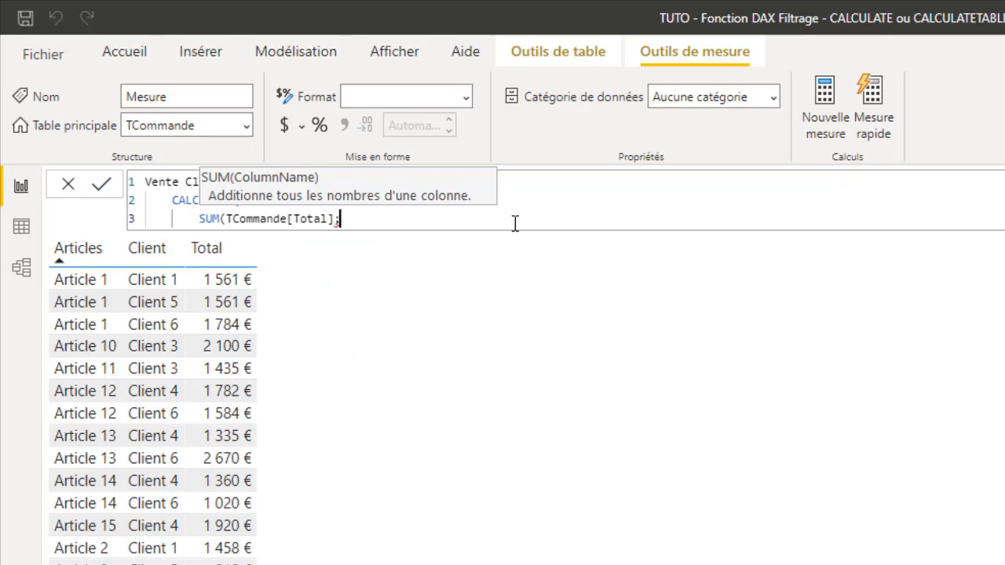
{"action": "key", "text": "BackSpace"}
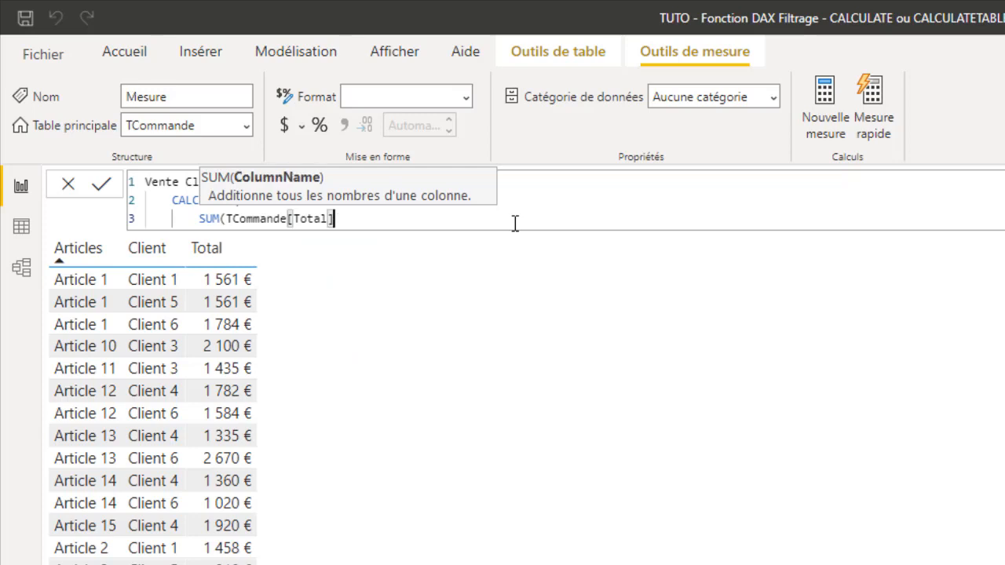
{"action": "type", "text": ");"}
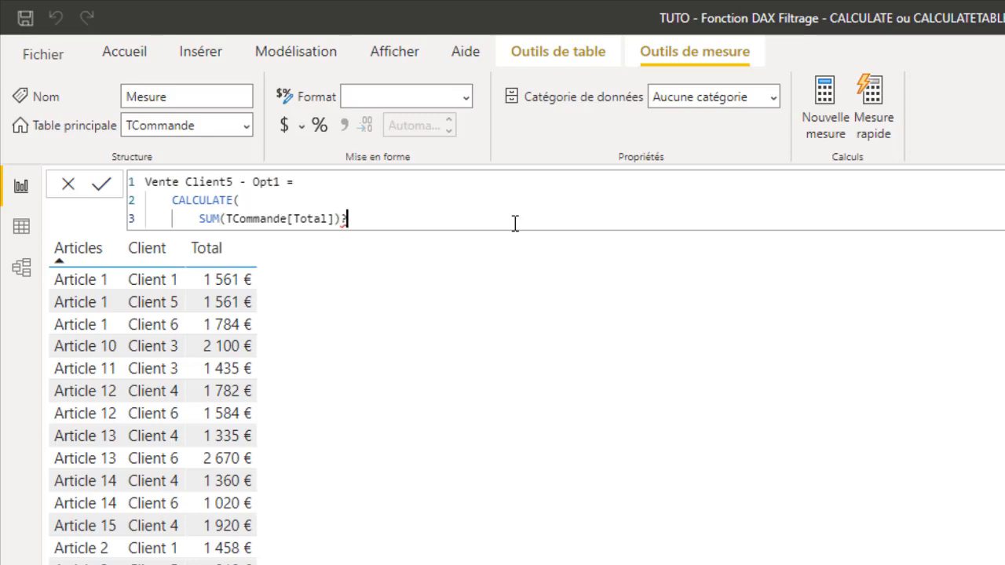
{"action": "key", "text": "BackSpace"}
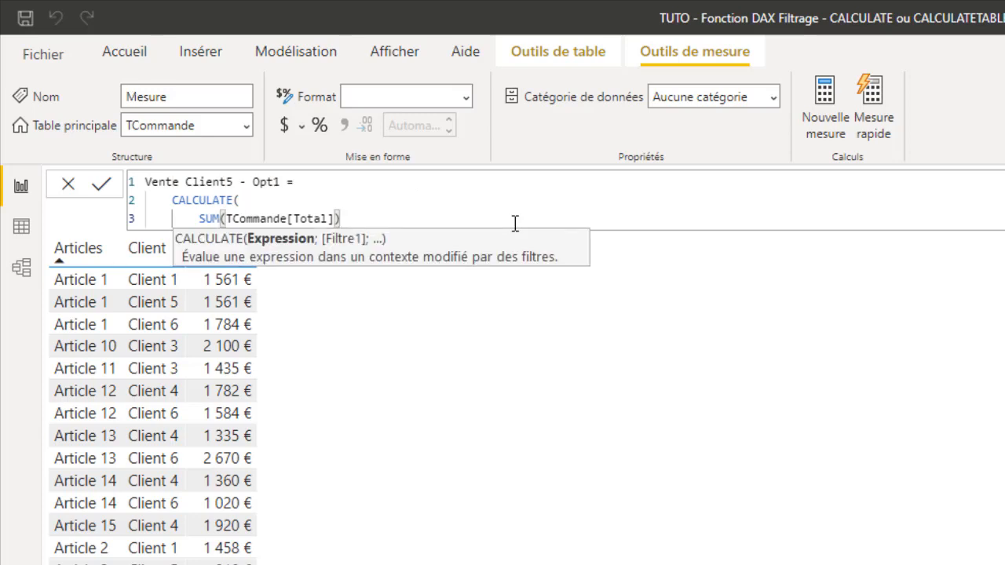
{"action": "type", "text": ";"}
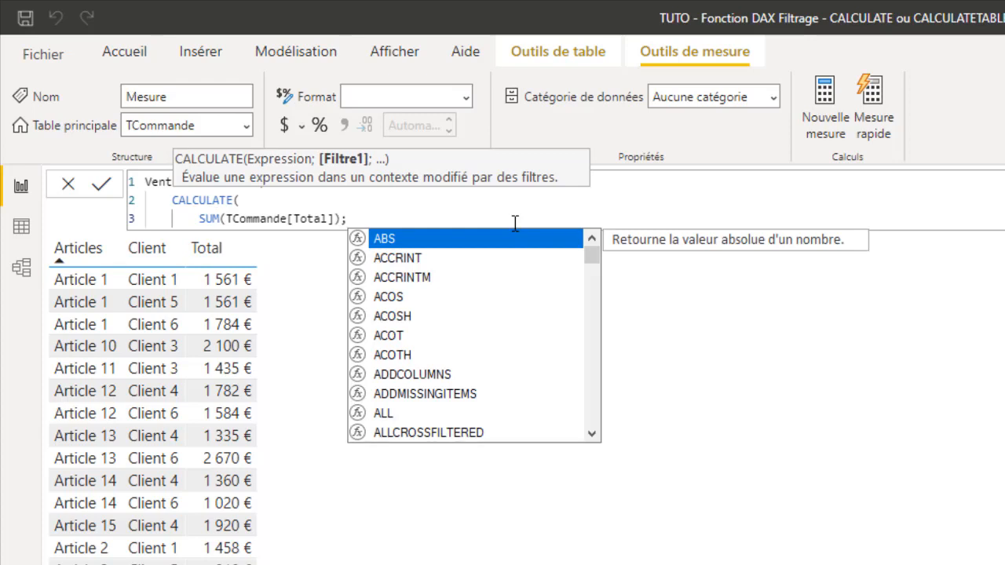
Step: Add the filter argument TFacture[Client]="Client 5" on a new line of the CALCULATE formula
{"action": "key", "text": "shift+Return"}
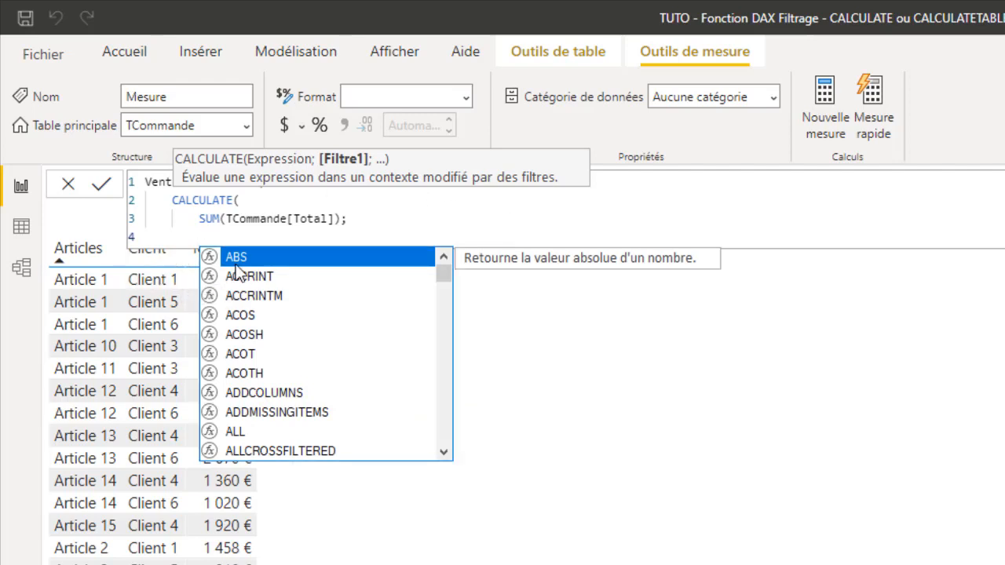
{"action": "type", "text": "C"}
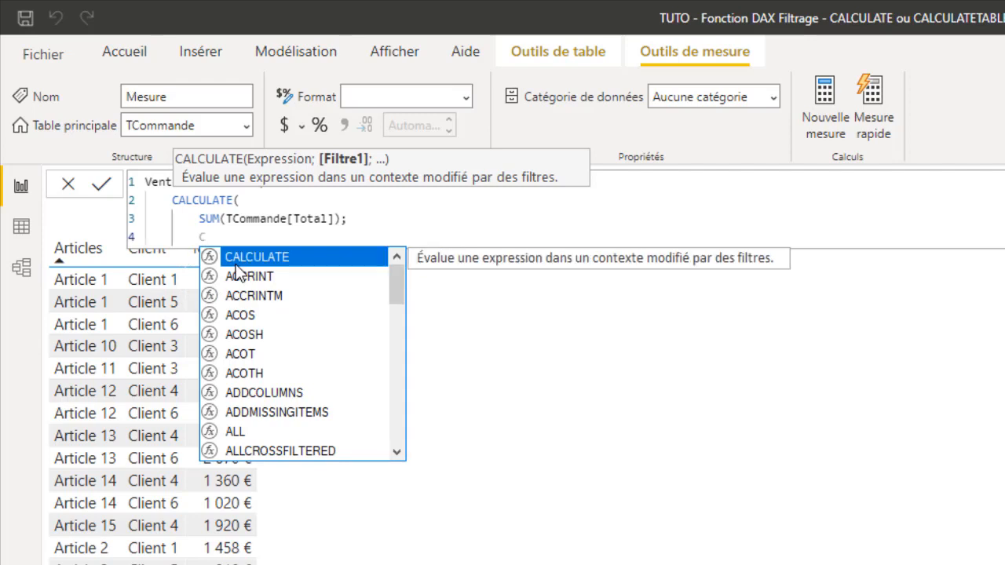
{"action": "type", "text": "l"}
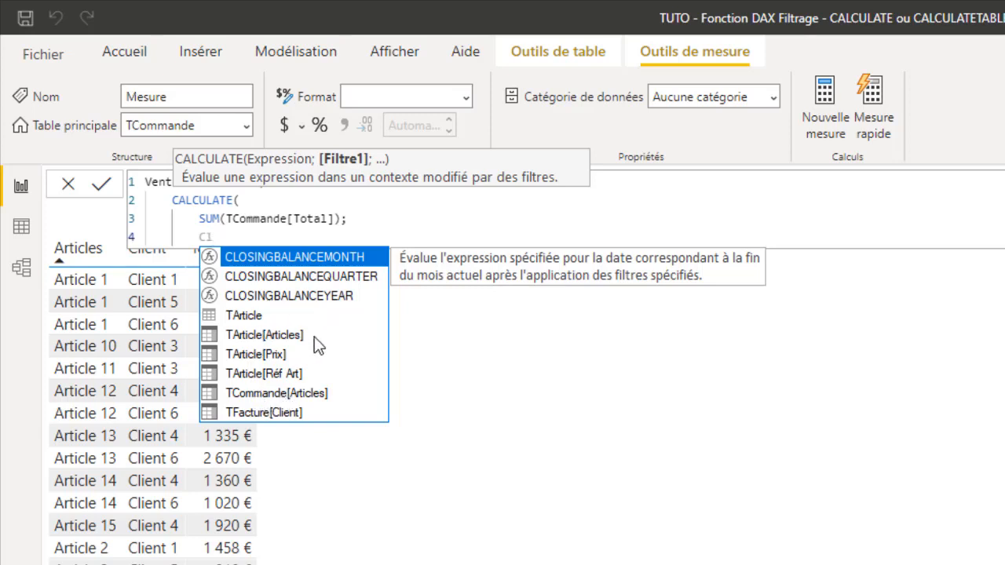
{"action": "double_click", "coordinate": [267, 412]}
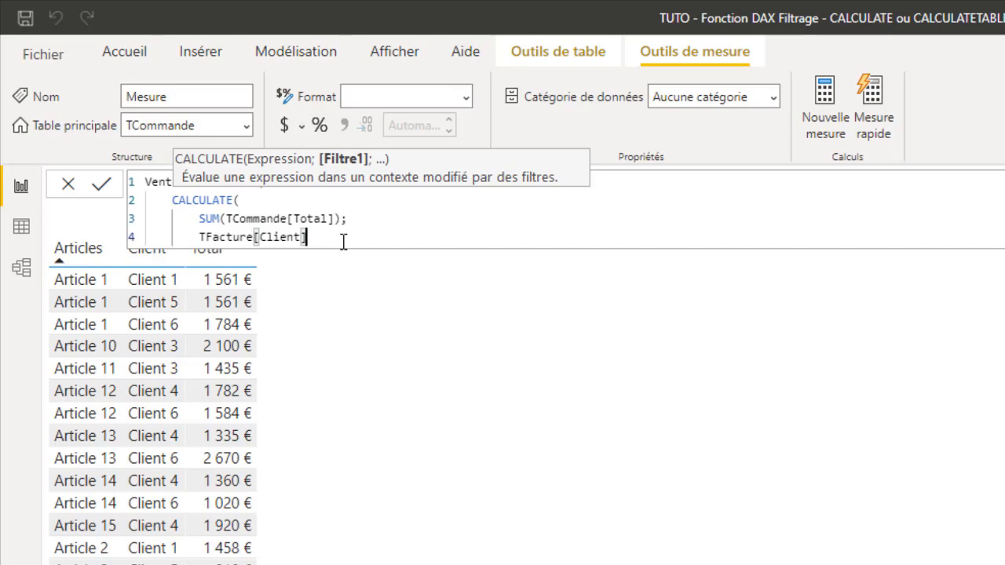
{"action": "key", "text": "Escape"}
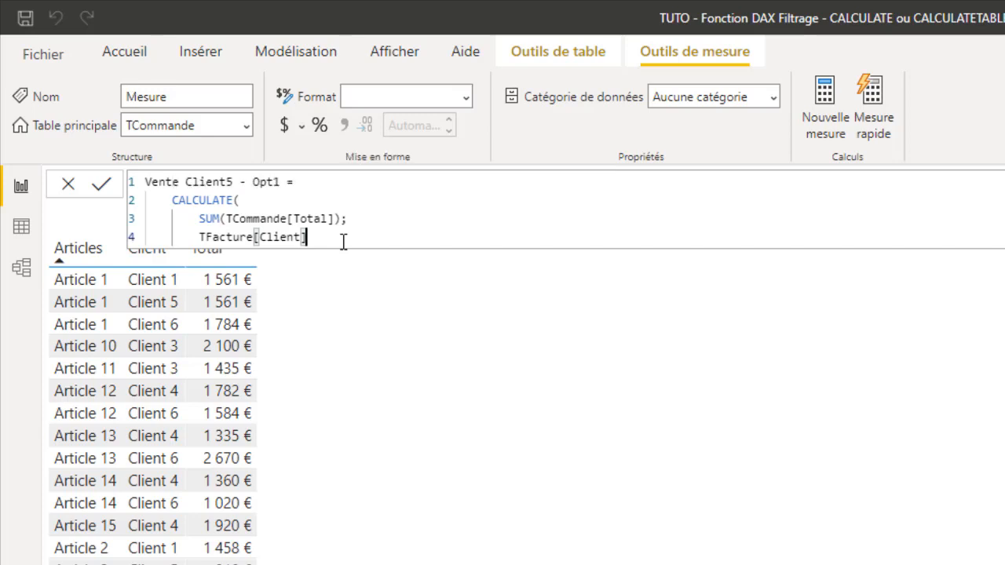
{"action": "type", "text": "=\""}
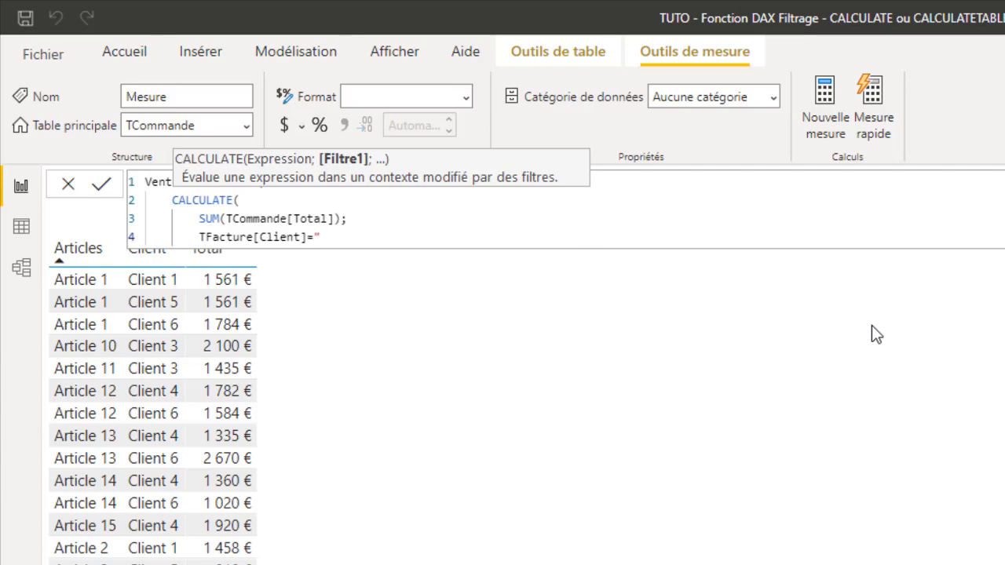
{"action": "type", "text": "Client 5\""}
Step: Close the CALCULATE function with a parenthesis on its own line and commit the measure
{"action": "key", "text": "Return"}
{"action": "key", "text": "BackSpace"}
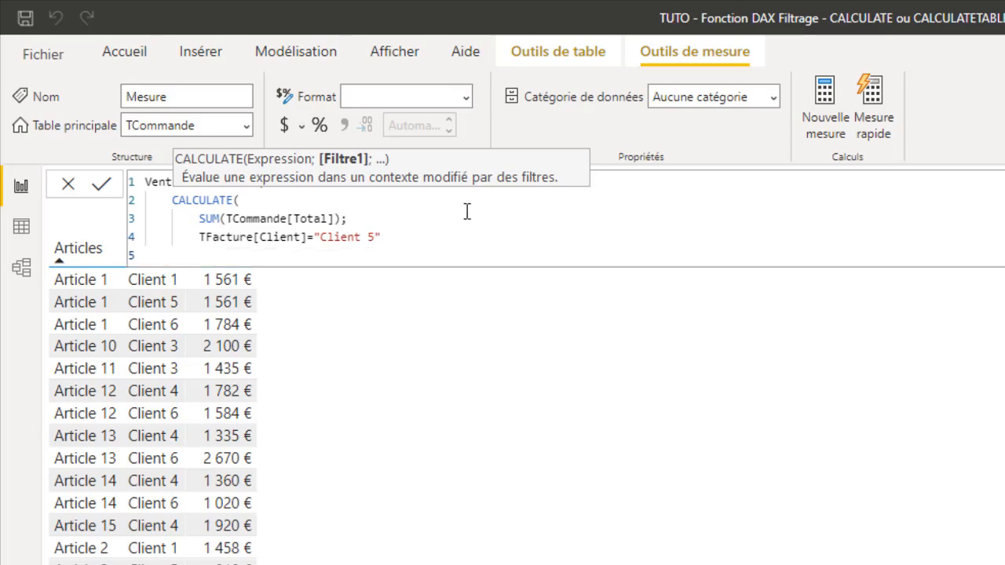
{"action": "type", "text": ")"}
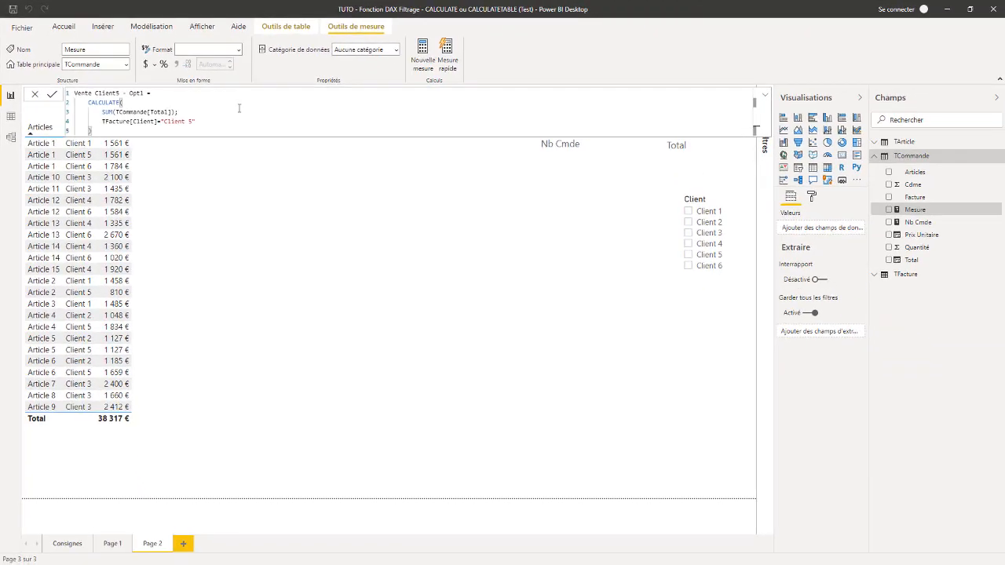
{"action": "key", "text": "Return"}
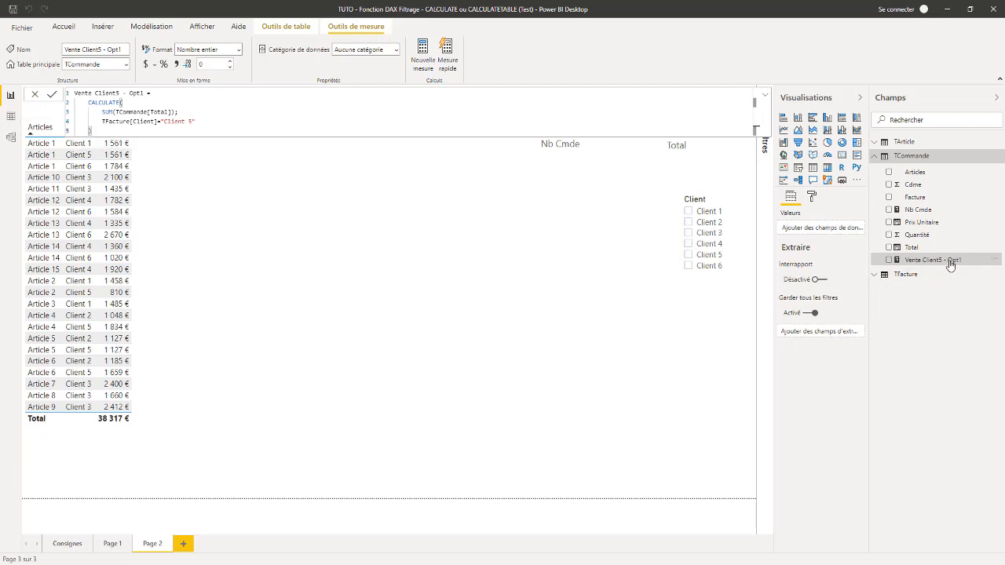
Step: Add the Vente Client5 - Opt1 measure to Page 2 as a small card at the top, before the Nb Cmde card
{"action": "left_click_drag", "start_coordinate": [947, 261], "coordinate": [426, 224]}
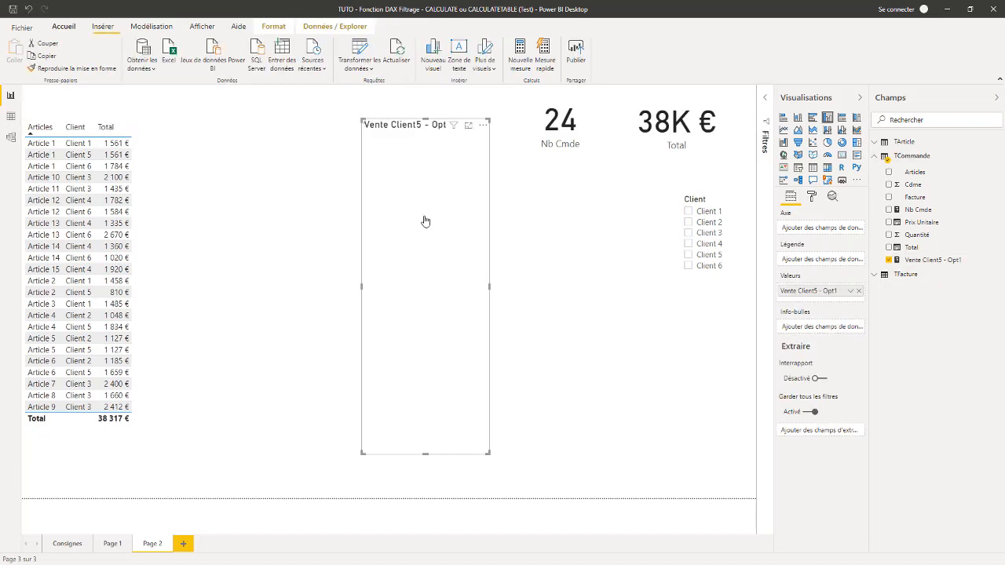
{"action": "left_click", "coordinate": [842, 155]}
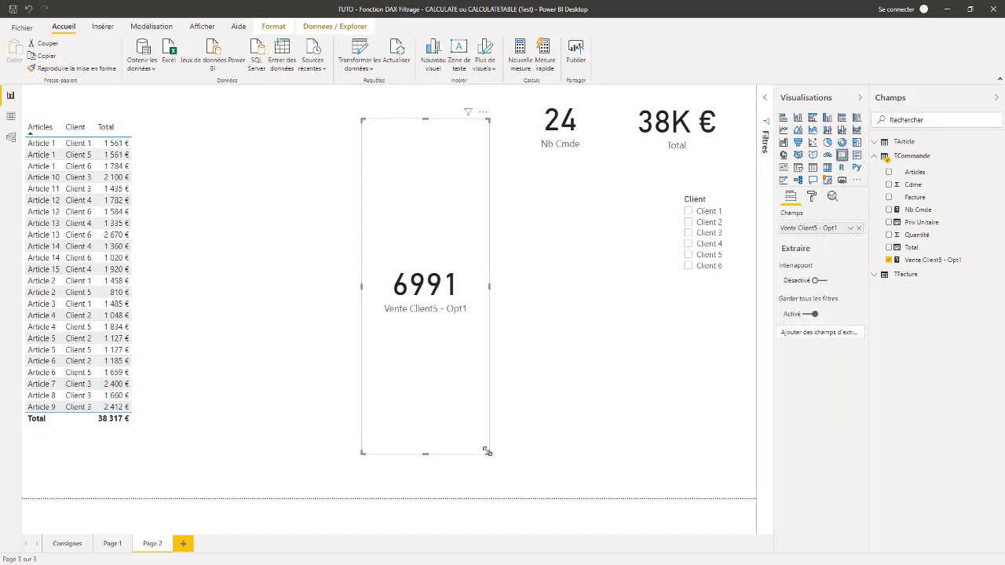
{"action": "left_click_drag", "start_coordinate": [489, 454], "coordinate": [443, 166]}
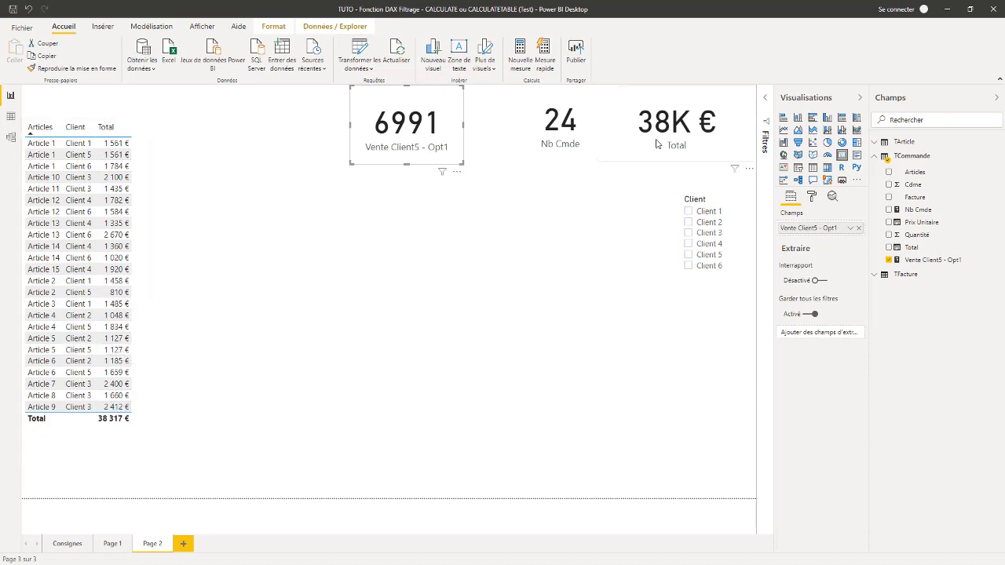
Step: Filter the page to Client 5 with the Client slicer to compare the measure with the Total card, and clear the filter
{"action": "left_click", "coordinate": [689, 255]}
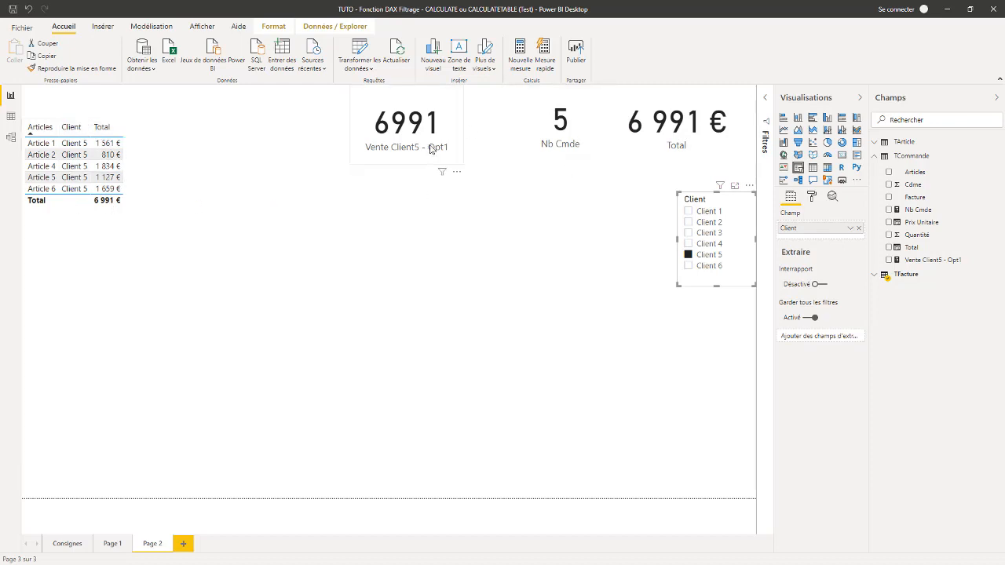
{"action": "left_click", "coordinate": [687, 256]}
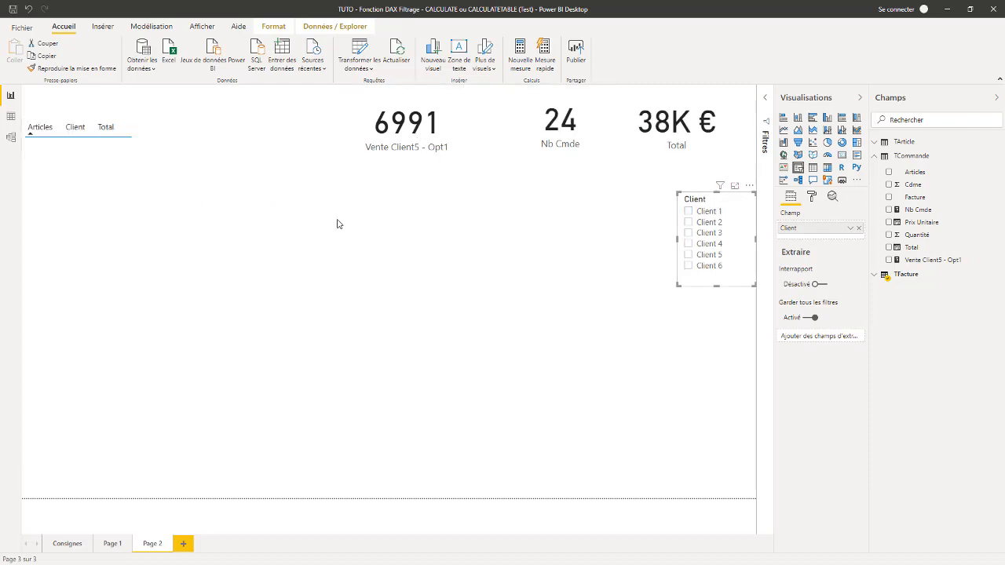
Step: Move the Vente Client5 - Opt1 card closer to the Nb Cmde card
{"action": "left_click", "coordinate": [460, 125]}
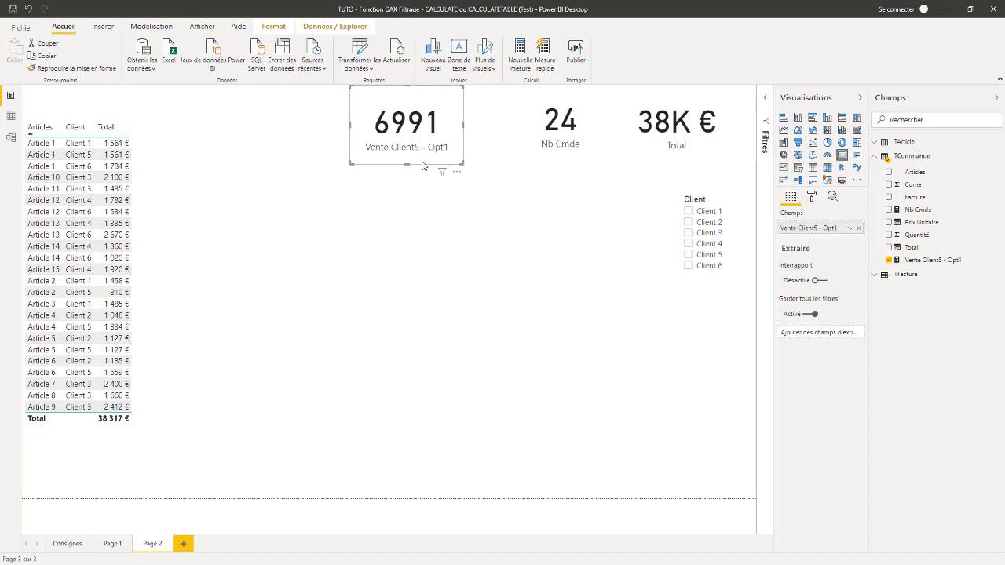
{"action": "left_click_drag", "start_coordinate": [422, 163], "coordinate": [460, 166]}
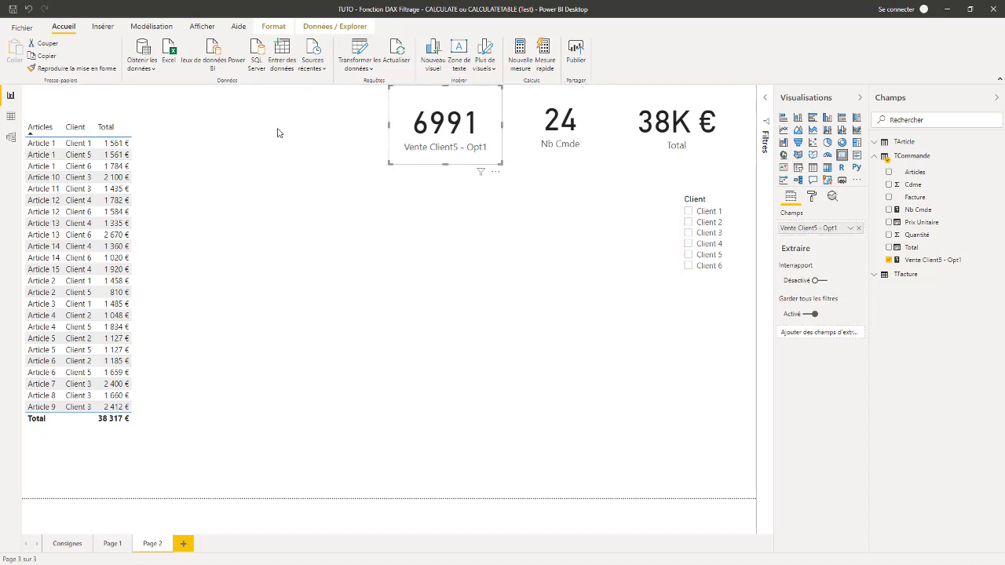
Step: Display the Vente Client5 - Opt1 formula, and start a new measure named TotalVente in the TCommande table
{"action": "left_click", "coordinate": [915, 264]}
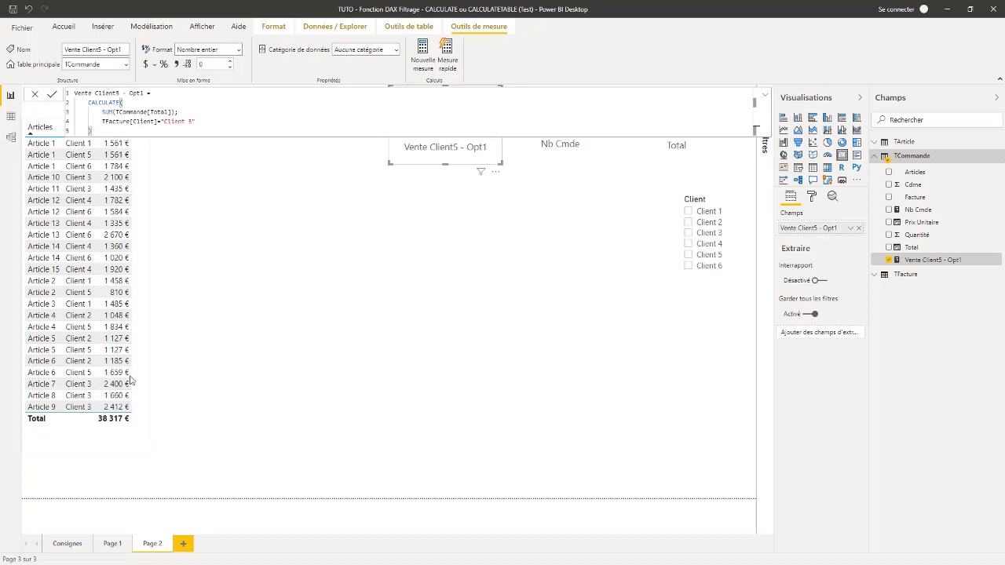
{"action": "right_click", "coordinate": [908, 157]}
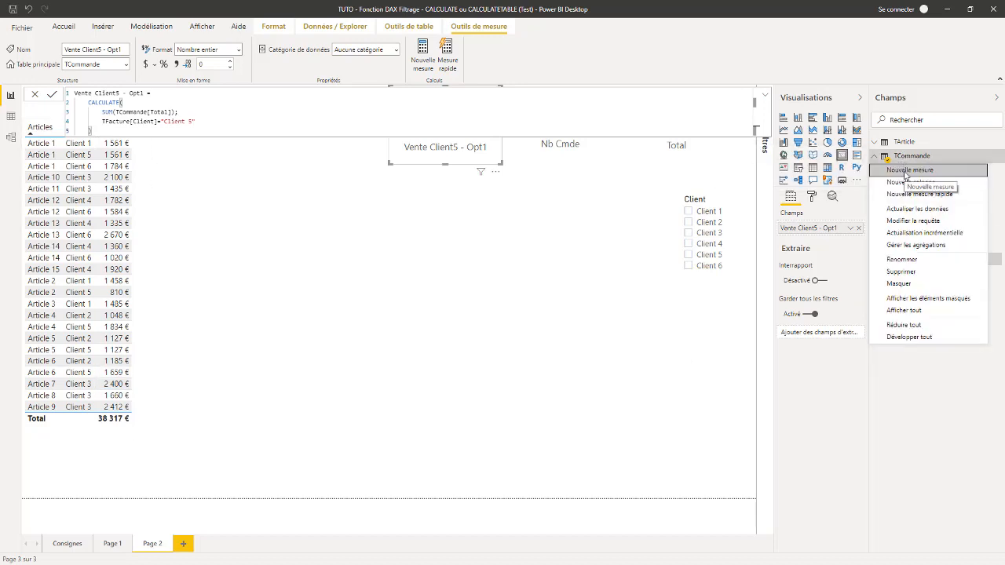
{"action": "left_click", "coordinate": [907, 172]}
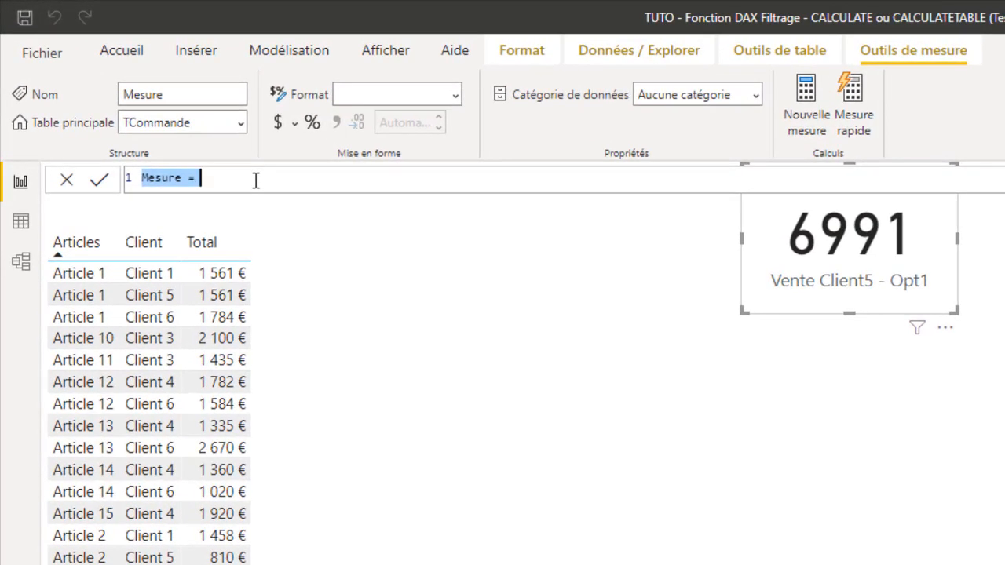
{"action": "type", "text": "V"}
{"action": "key", "text": "BackSpace"}
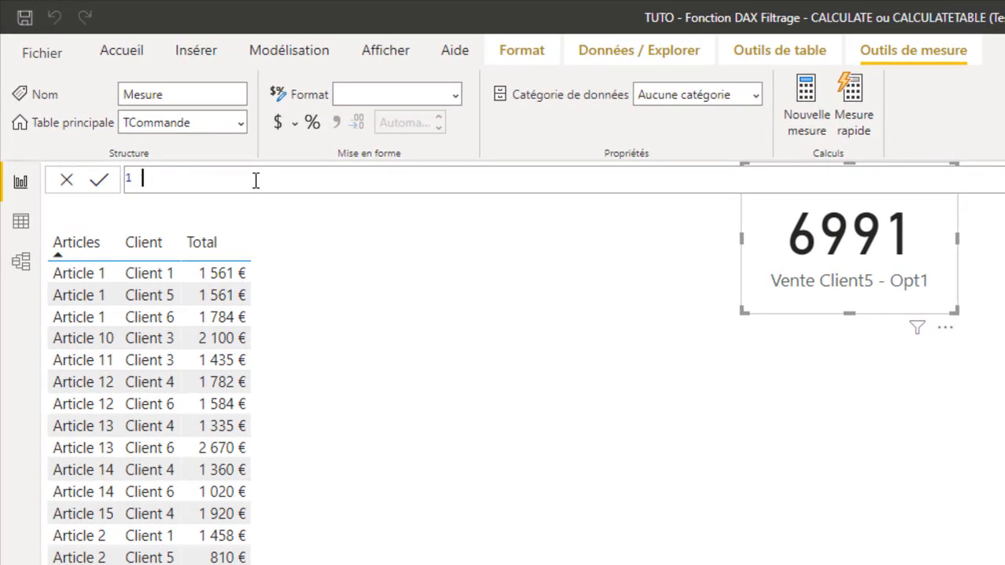
{"action": "type", "text": "TotalVente ="}
{"action": "key", "text": "shift+Return"}
Step: Define TotalVente on its second line as SUM(TCommande[Total]) and commit the measure
{"action": "type", "text": "S"}
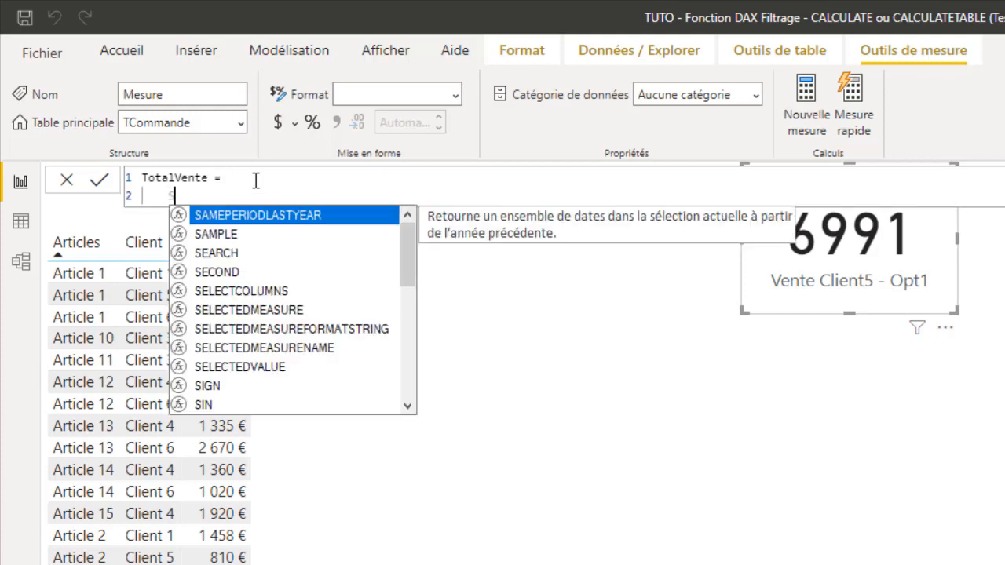
{"action": "type", "text": "UM("}
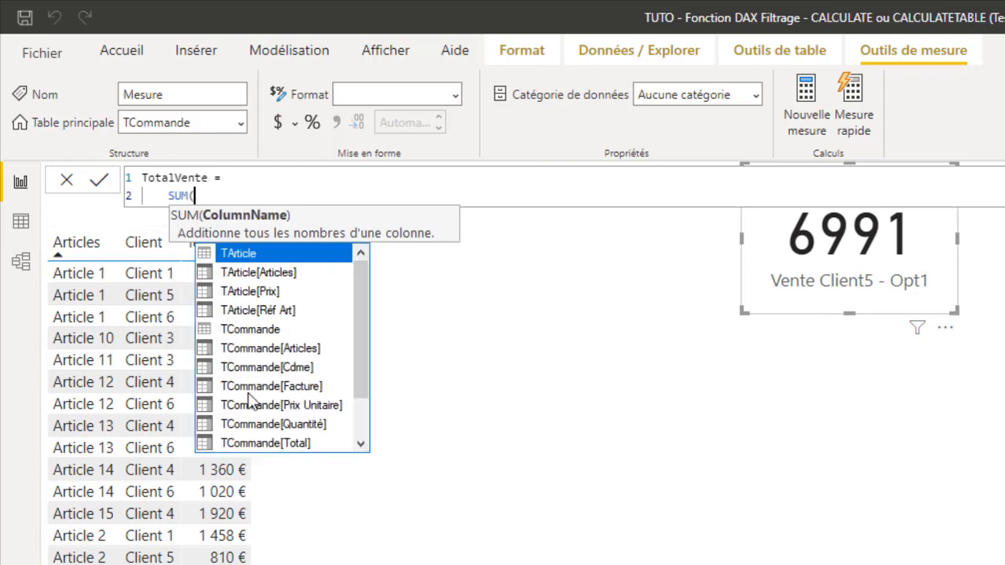
{"action": "left_click", "coordinate": [299, 444]}
{"action": "left_click", "coordinate": [299, 444]}
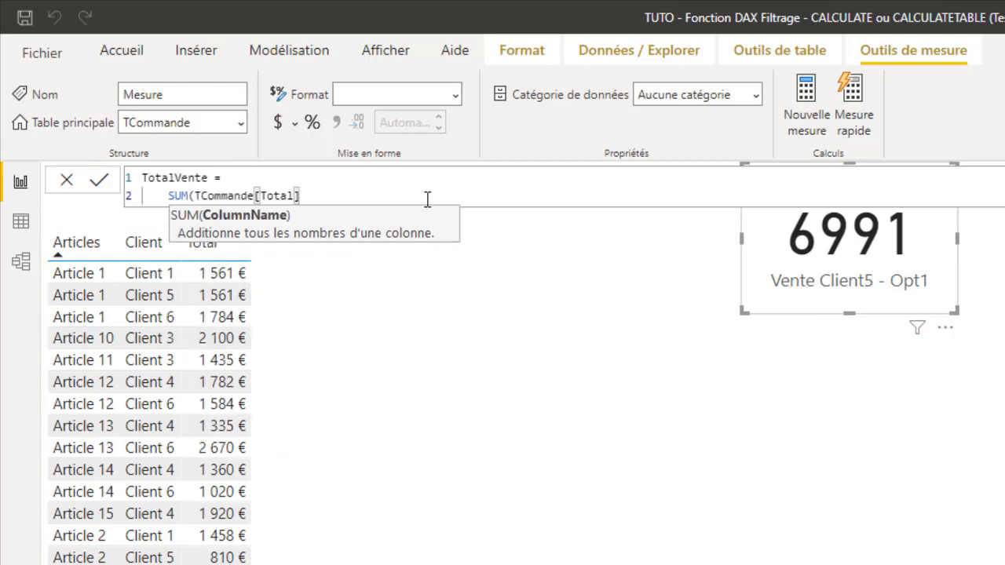
{"action": "type", "text": ")"}
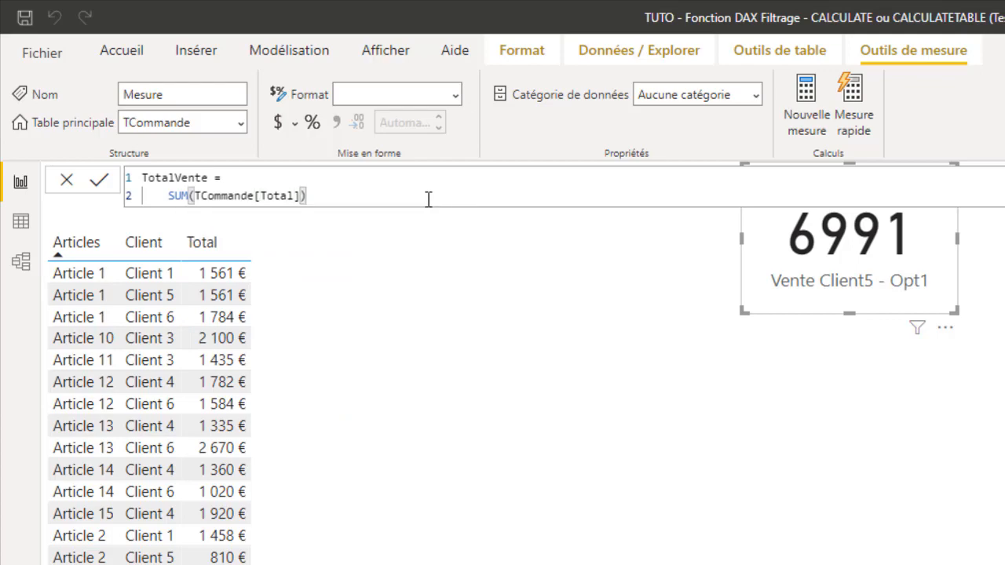
{"action": "key", "text": "Return"}
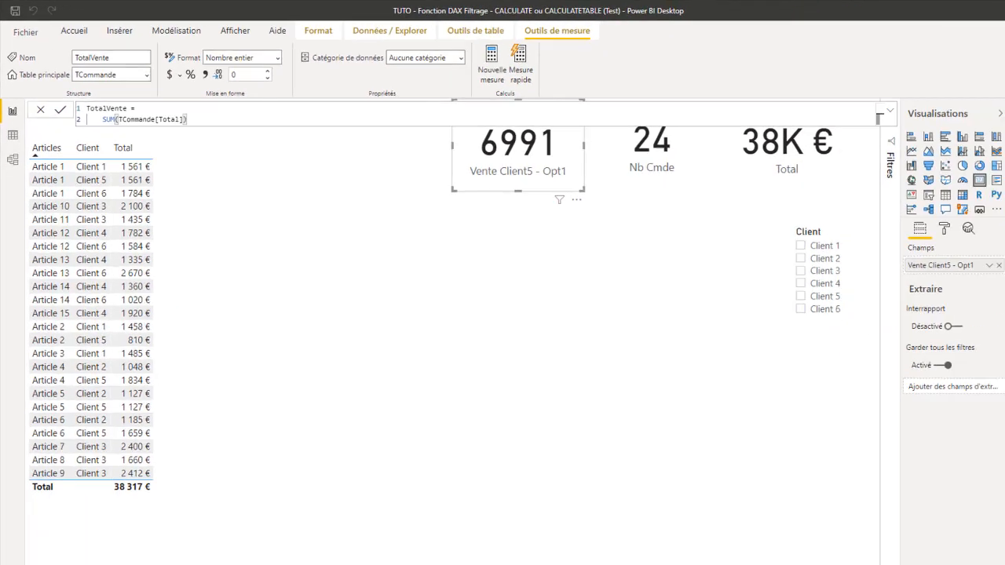
Step: Add the TotalVente measure to Page 2 as a card below Nb Cmde and reduce the card's height
{"action": "left_click_drag", "start_coordinate": [919, 260], "coordinate": [554, 203]}
{"action": "left_click", "coordinate": [842, 156]}
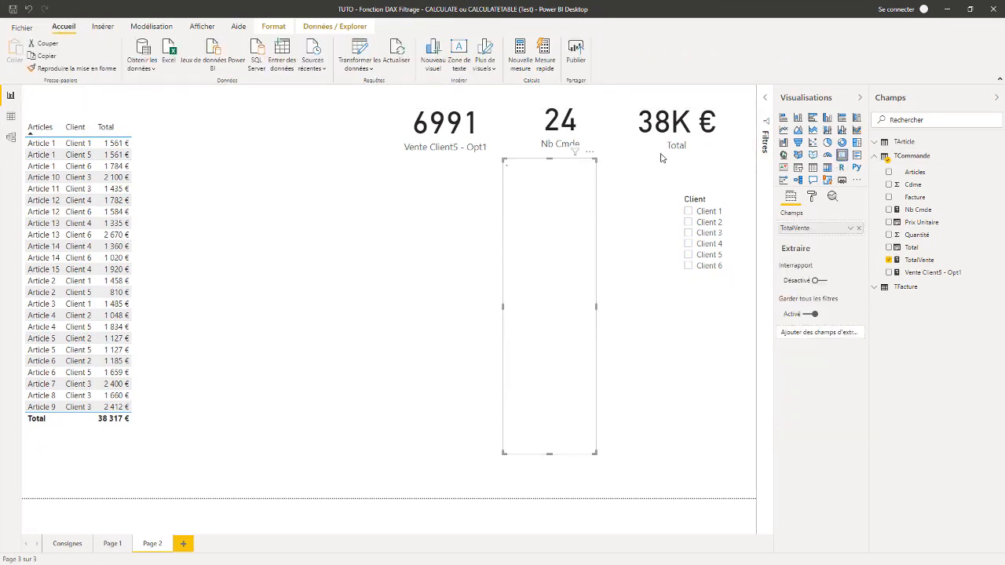
{"action": "left_click_drag", "start_coordinate": [551, 455], "coordinate": [550, 229]}
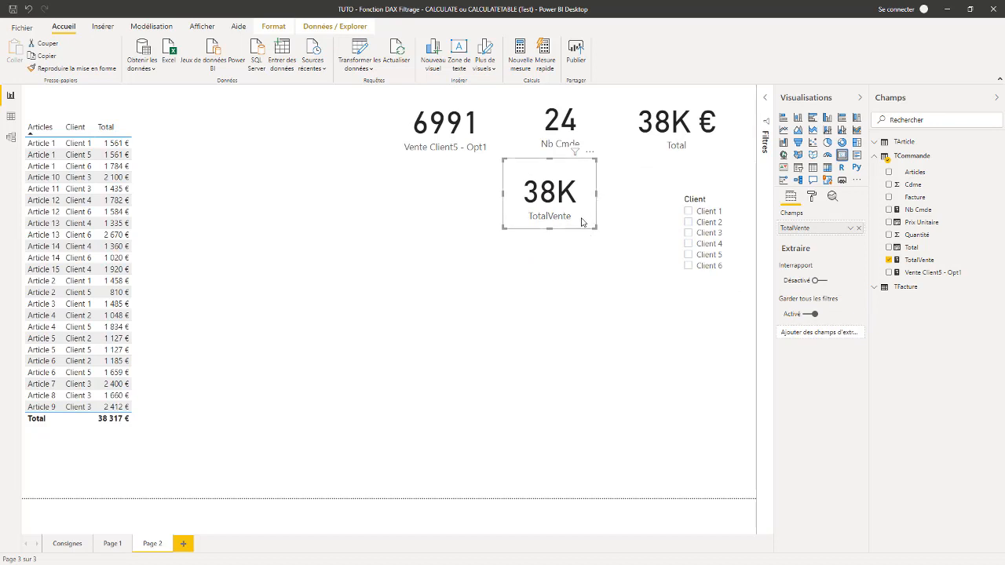
{"action": "left_click", "coordinate": [581, 235]}
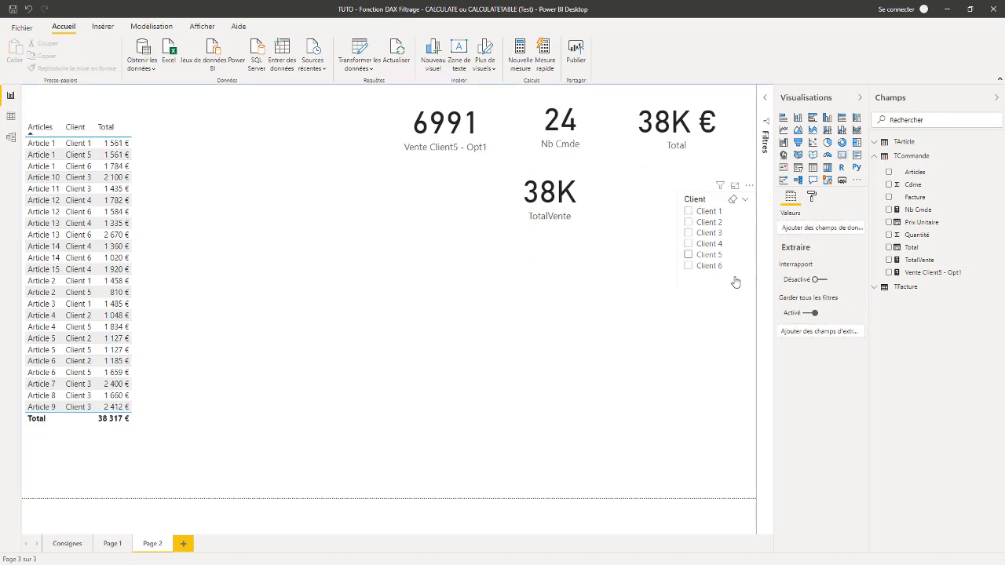
Step: Move the Client slicer lower, place the TotalVente card beneath the Total card, and widen it to line up with Total
{"action": "left_click_drag", "start_coordinate": [736, 247], "coordinate": [723, 330]}
{"action": "left_click_drag", "start_coordinate": [554, 219], "coordinate": [695, 236]}
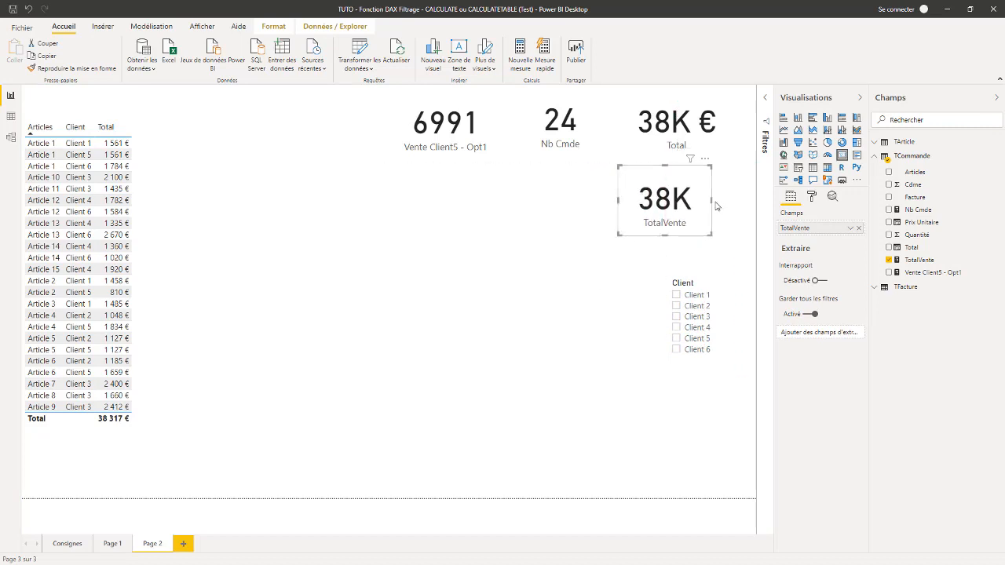
{"action": "left_click_drag", "start_coordinate": [712, 201], "coordinate": [744, 202]}
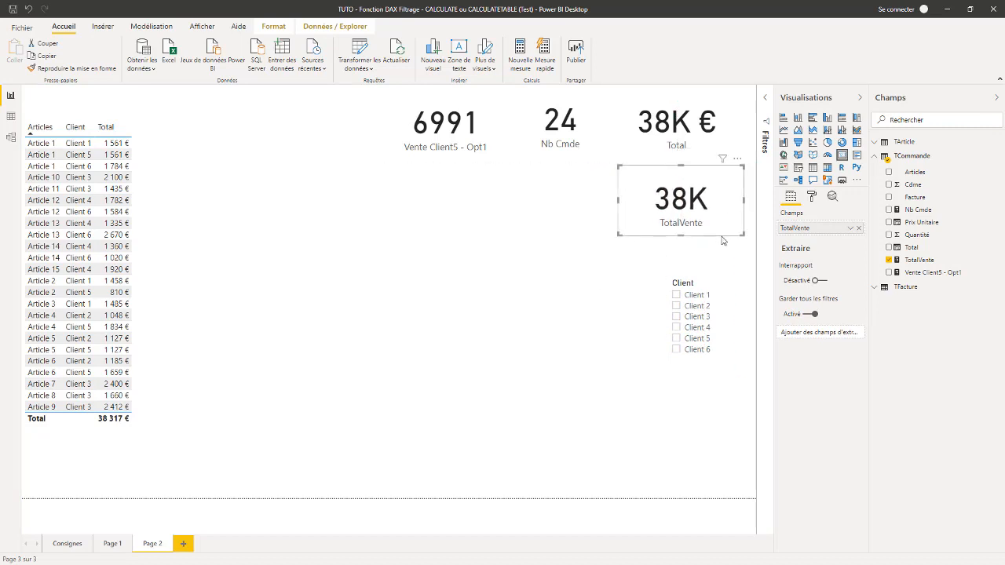
{"action": "left_click", "coordinate": [723, 124]}
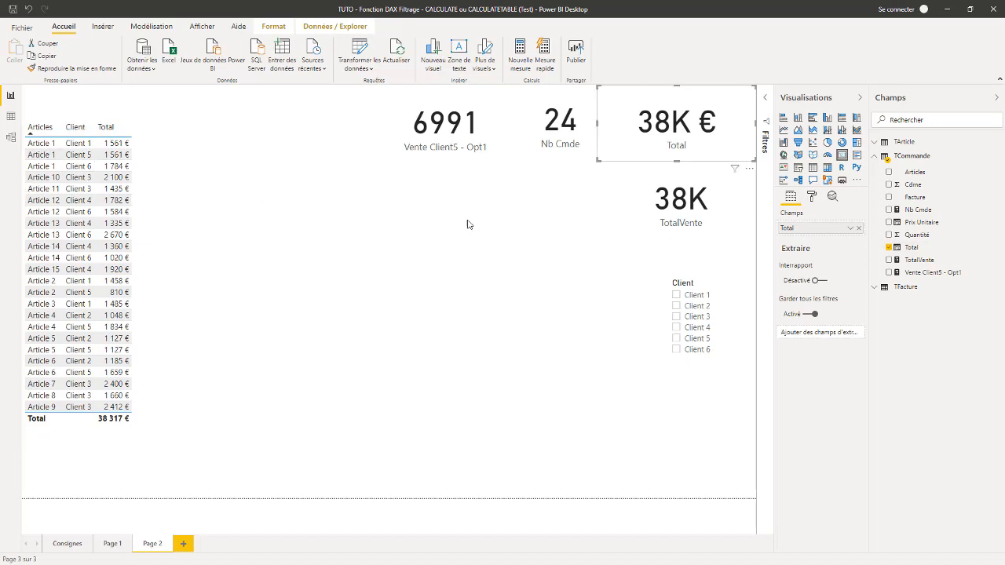
{"action": "left_click", "coordinate": [640, 205]}
{"action": "left_click_drag", "start_coordinate": [618, 201], "coordinate": [609, 201]}
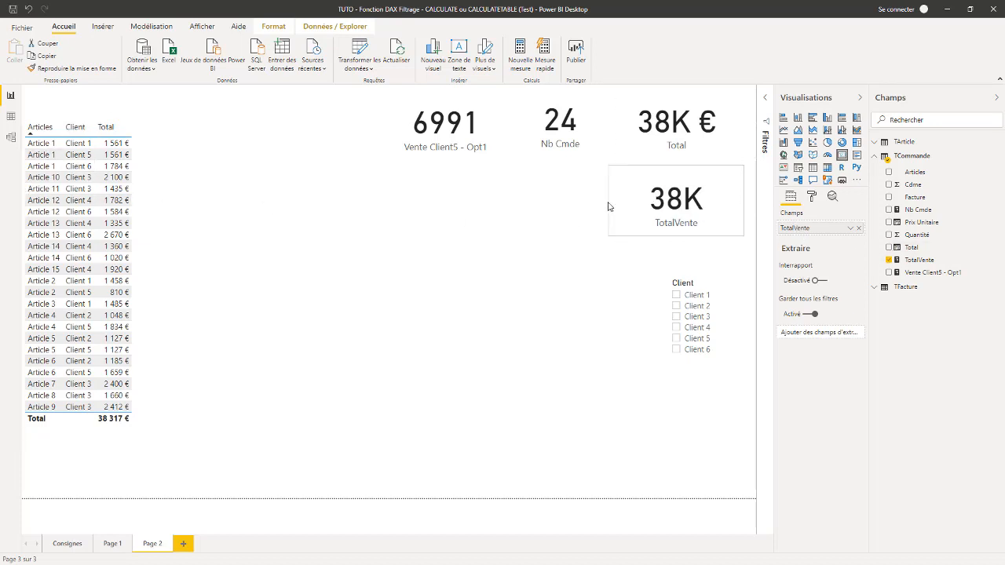
{"action": "left_click", "coordinate": [408, 253]}
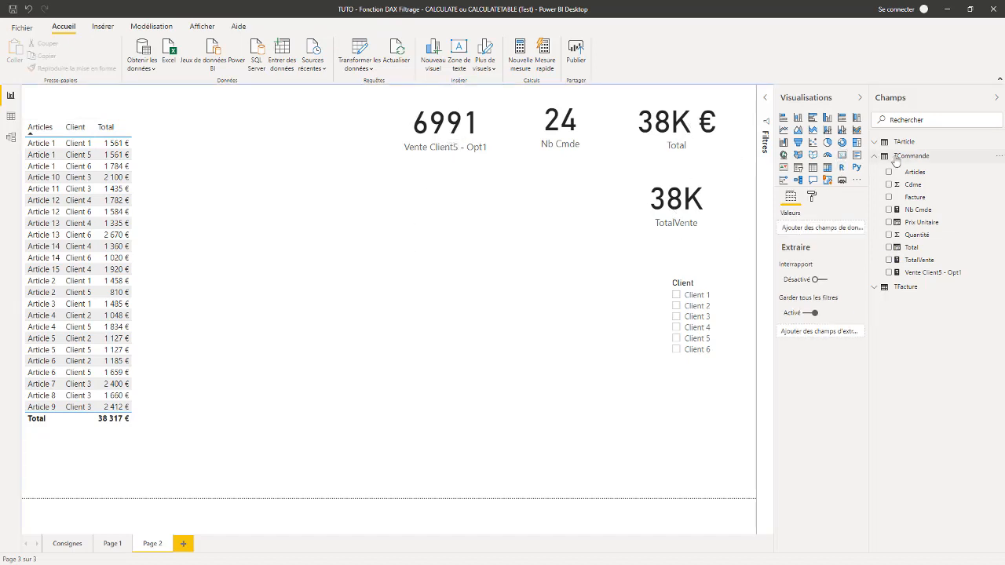
Step: Start a new measure in the TCommande table named Vente Client5 -Opt2, with its formula beginning on a second line
{"action": "right_click", "coordinate": [911, 156]}
{"action": "left_click", "coordinate": [911, 170]}
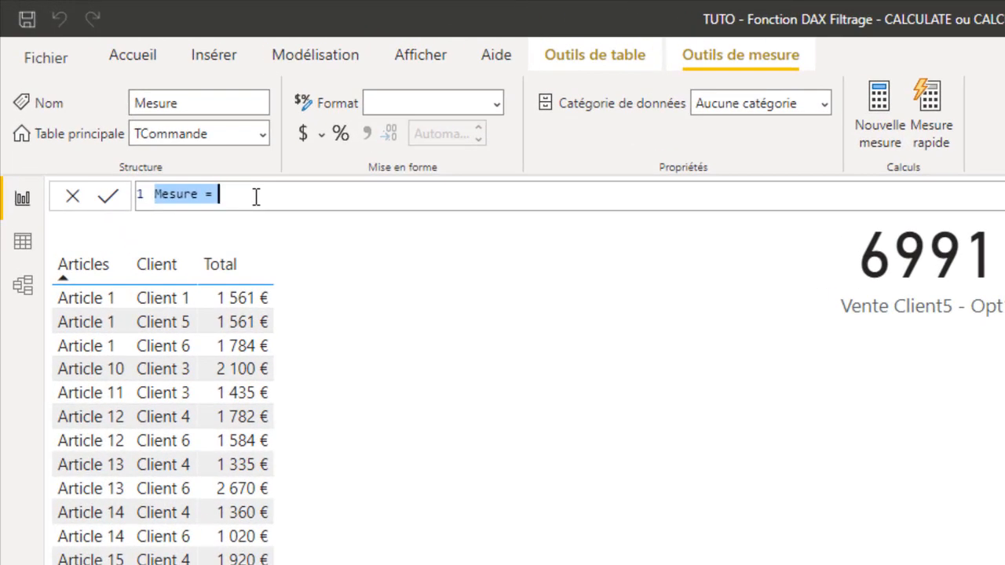
{"action": "type", "text": "Vente Clie"}
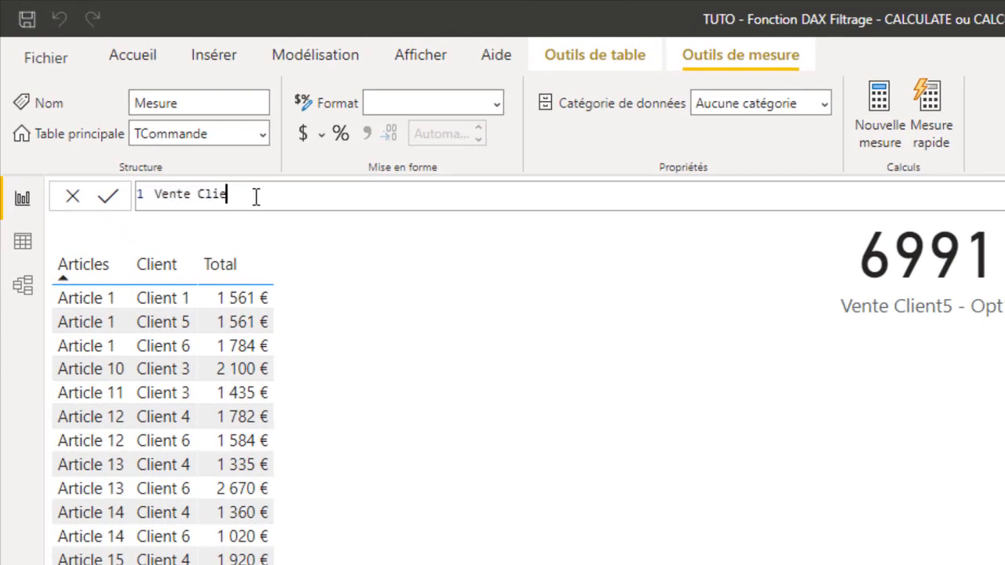
{"action": "type", "text": "nt5 -Opt2 ="}
{"action": "key", "text": "shift+Return"}
Step: Enter the CALCULATE function and, on a new line, give the [TotalVente] measure as its expression
{"action": "type", "text": "ca"}
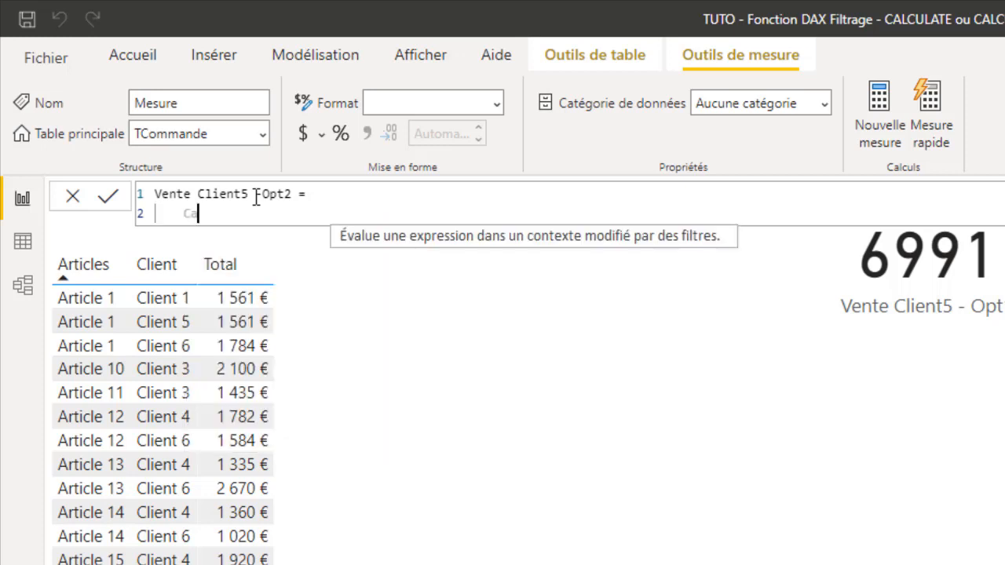
{"action": "key", "text": "Tab"}
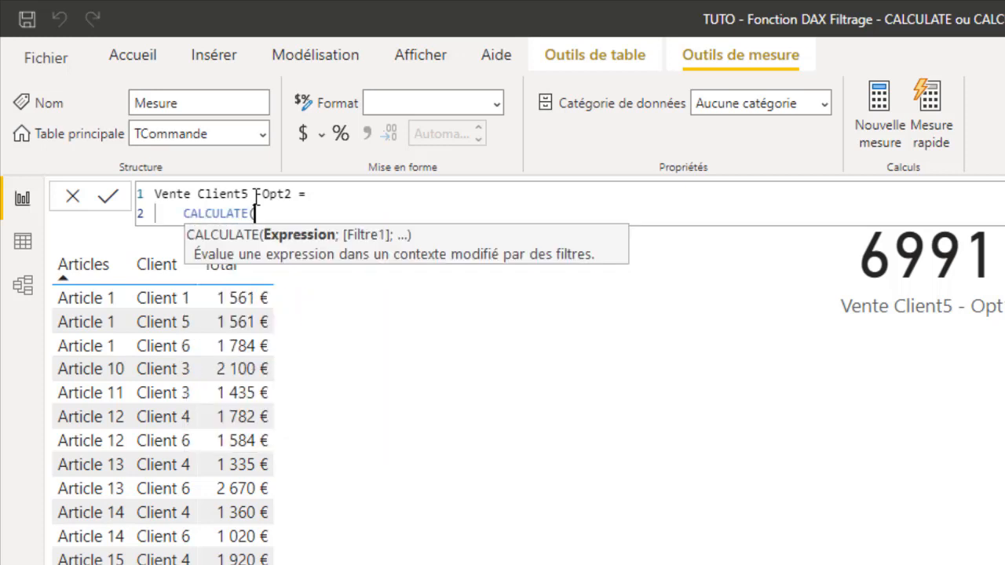
{"action": "key", "text": "shift+Return"}
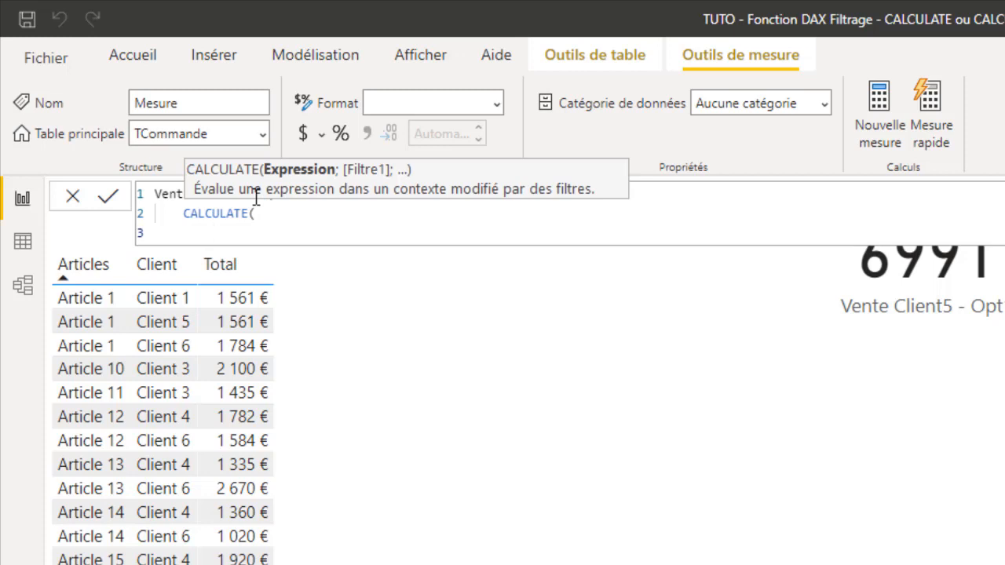
{"action": "type", "text": "Tot"}
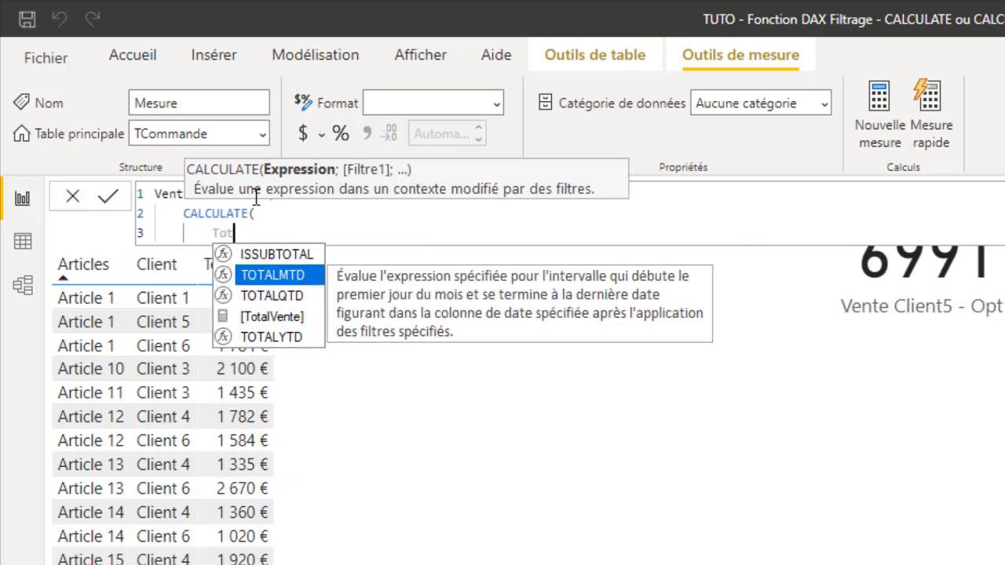
{"action": "key", "text": "Down"}
{"action": "key", "text": "Down"}
{"action": "key", "text": "Tab"}
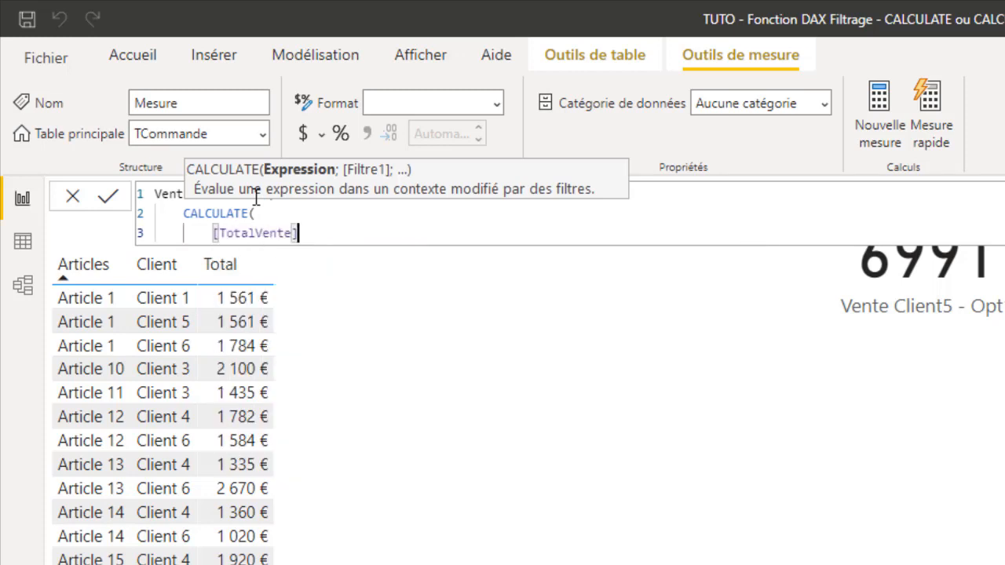
Step: Add TFacture[Client]="Client 5" as the filter argument of CALCULATE, separated by a semicolon
{"action": "type", "text": ";"}
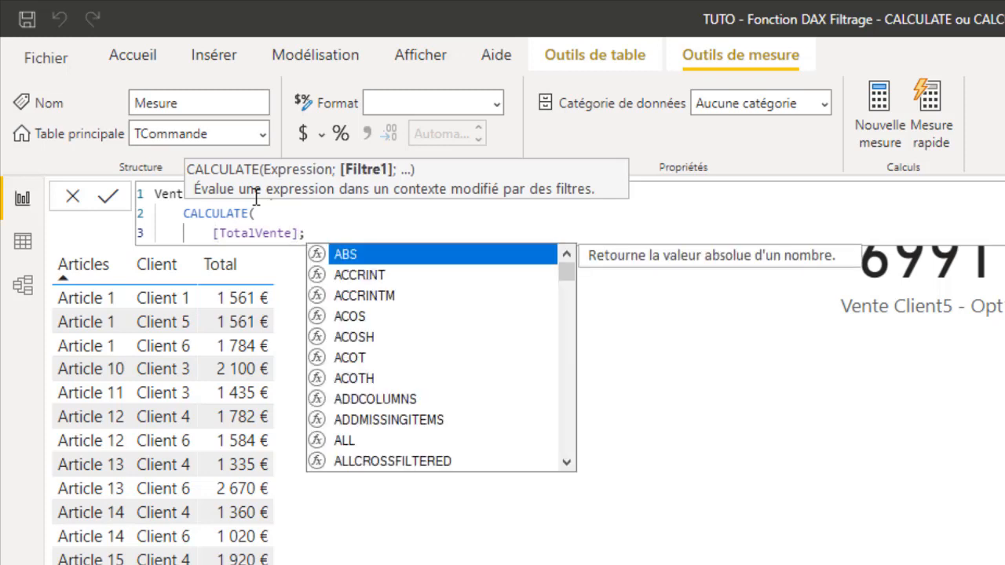
{"action": "type", "text": "c"}
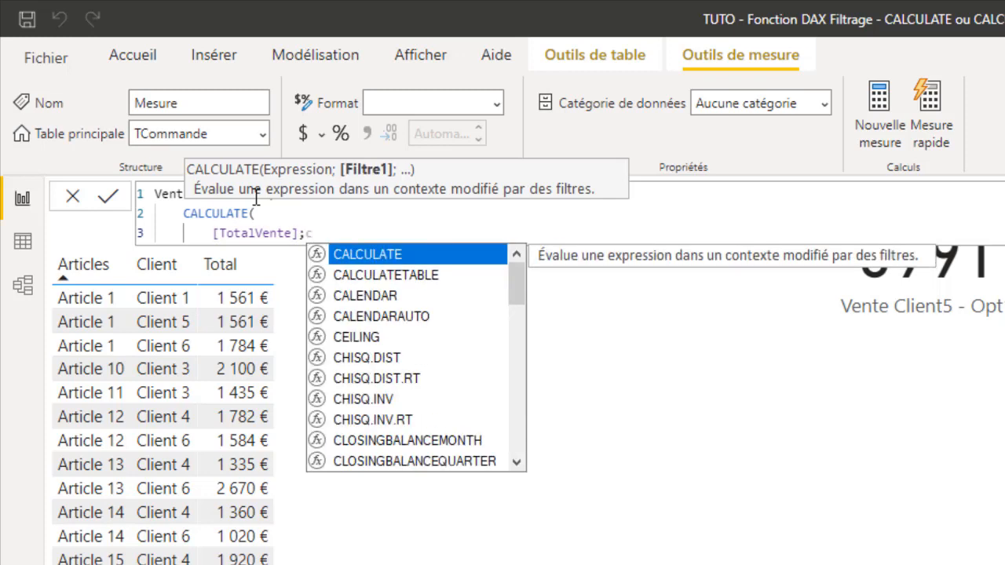
{"action": "key", "text": "BackSpace"}
{"action": "type", "text": "fa"}
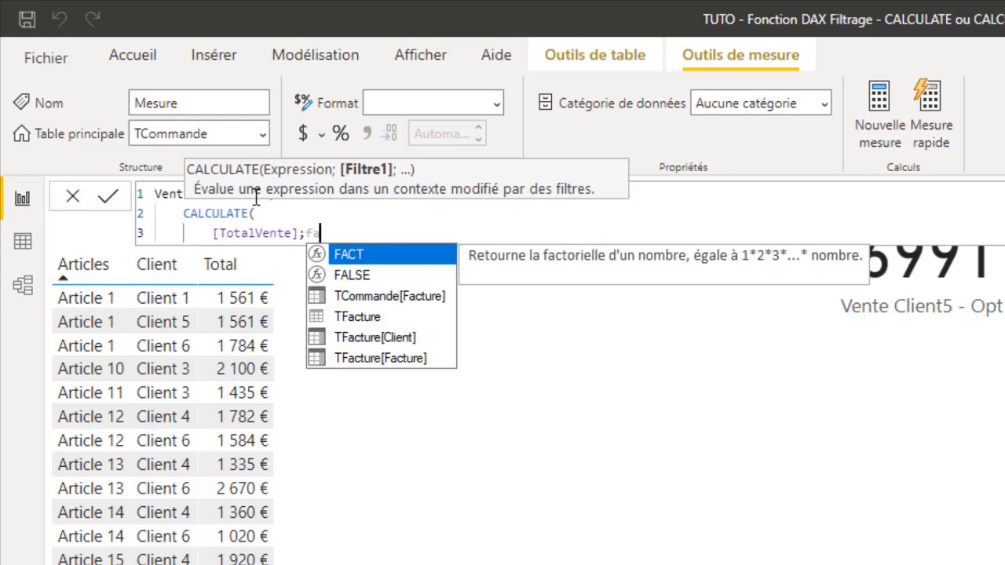
{"action": "left_click", "coordinate": [374, 337]}
{"action": "type", "text": "=\""}
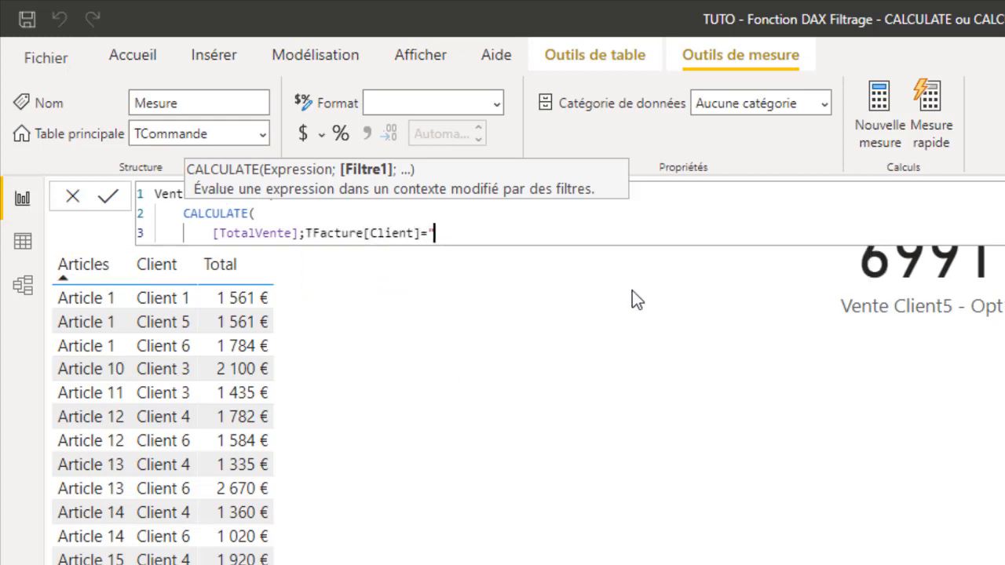
{"action": "type", "text": "Client 5\""}
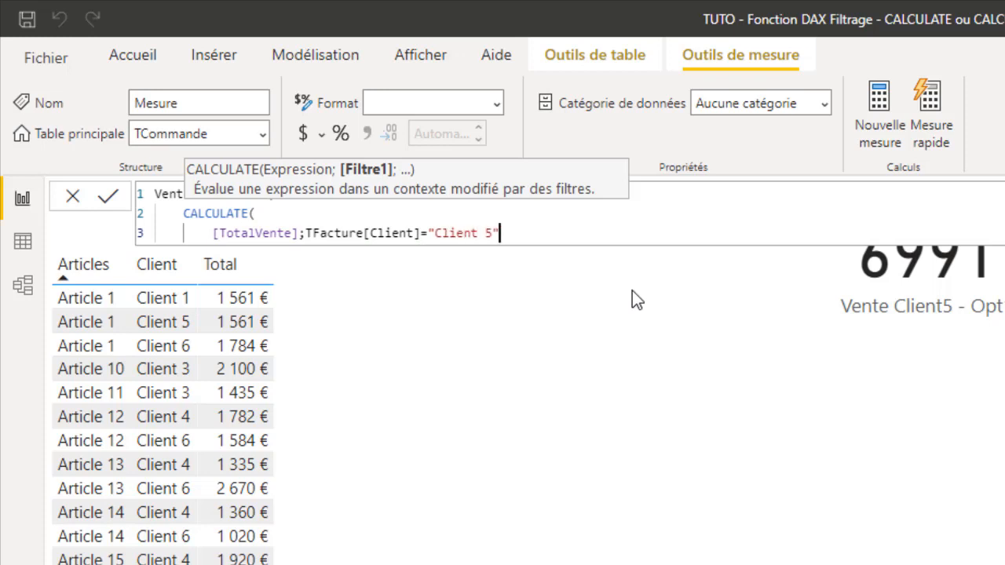
Step: Close the CALCULATE function of Vente Client5 -Opt2 on its own line and commit the measure
{"action": "key", "text": "Return"}
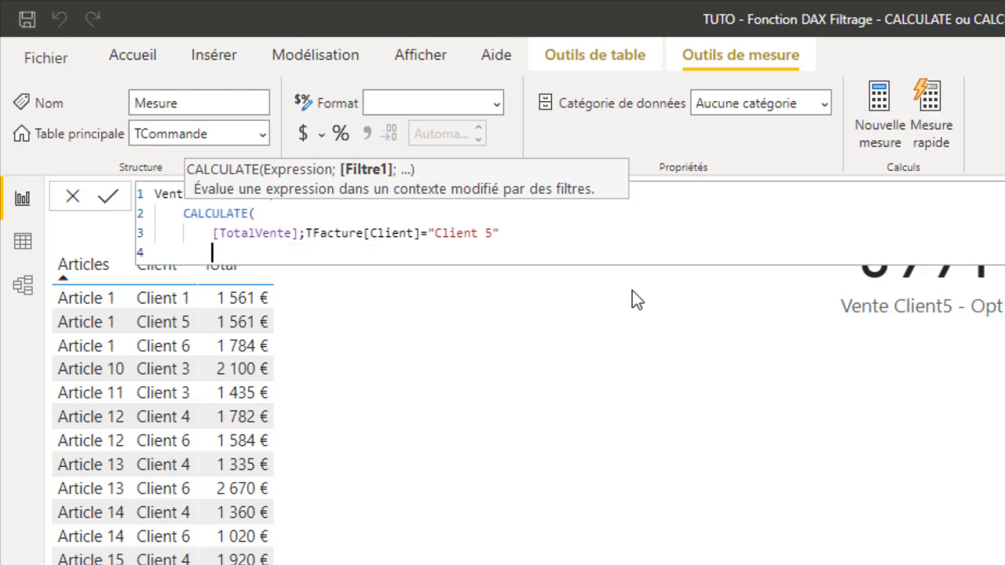
{"action": "key", "text": "BackSpace"}
{"action": "type", "text": ")"}
{"action": "key", "text": "Return"}
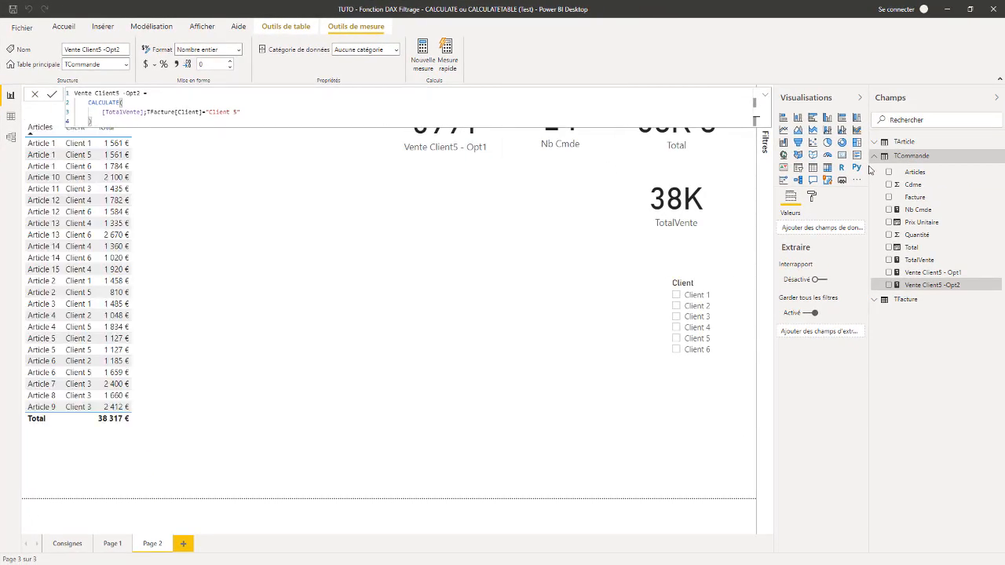
Step: Show Vente Client5 -Opt2 as a small card beneath the Vente Client5 - Opt1 card, and display its formula
{"action": "left_click_drag", "start_coordinate": [947, 290], "coordinate": [460, 262]}
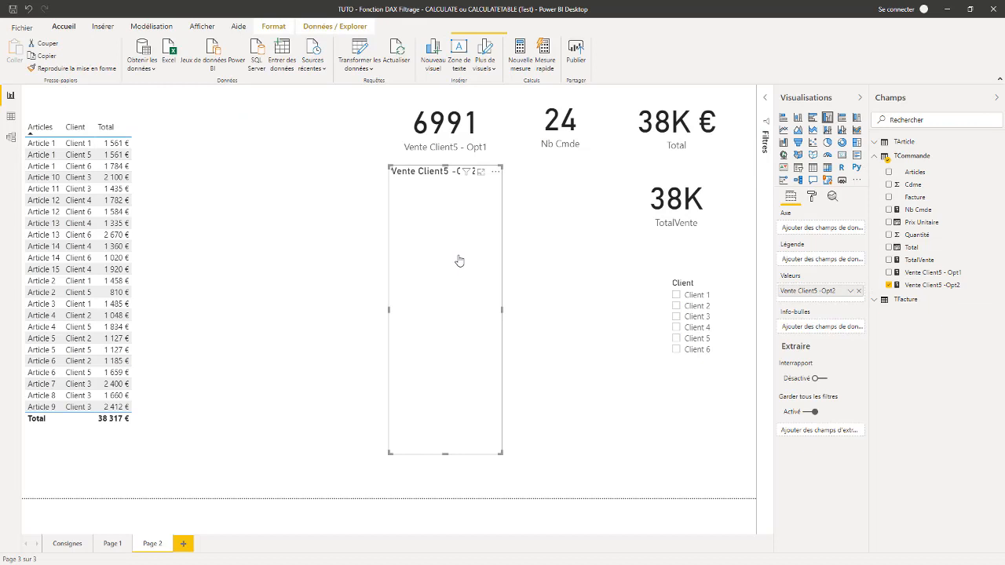
{"action": "left_click", "coordinate": [842, 154]}
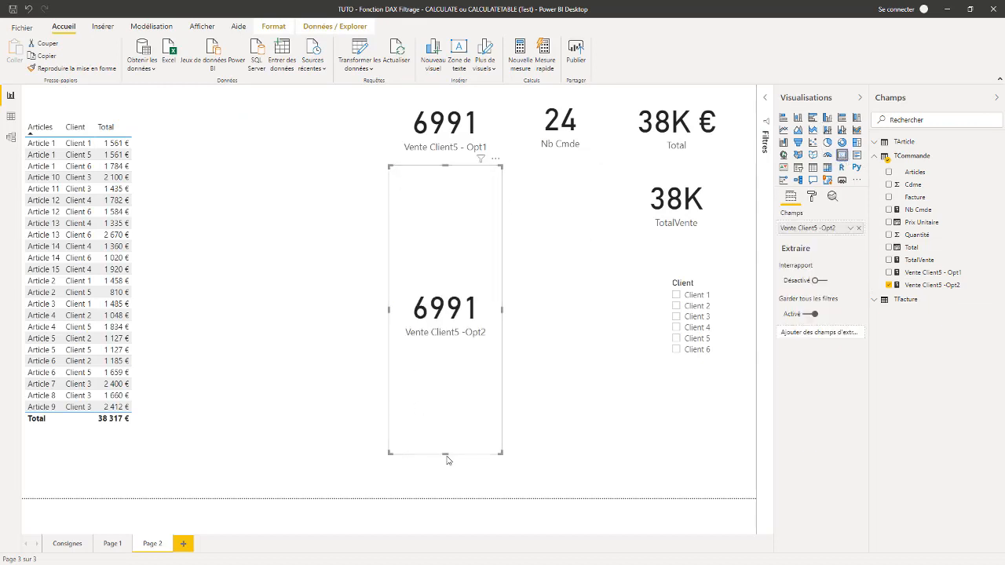
{"action": "left_click_drag", "start_coordinate": [444, 454], "coordinate": [469, 249]}
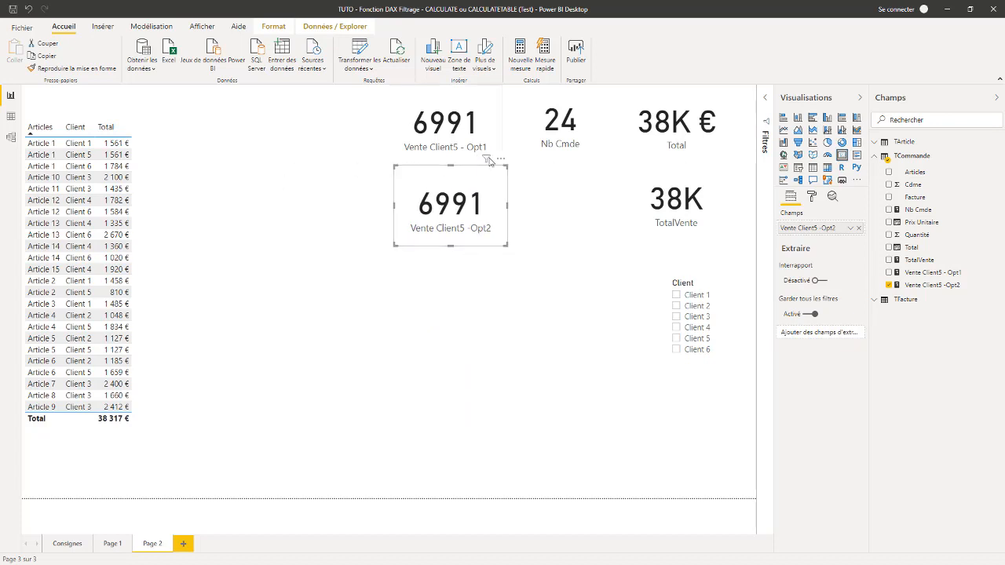
{"action": "left_click", "coordinate": [933, 286]}
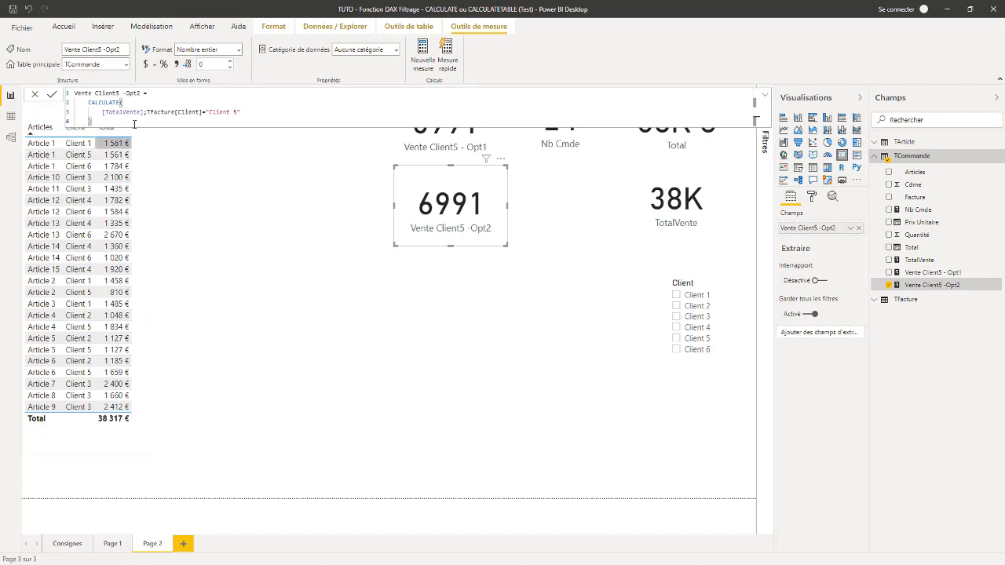
Step: Review the Vente Client5 -Opt2 formula, collapse the formula editor and deselect the card
{"action": "left_click", "coordinate": [136, 112]}
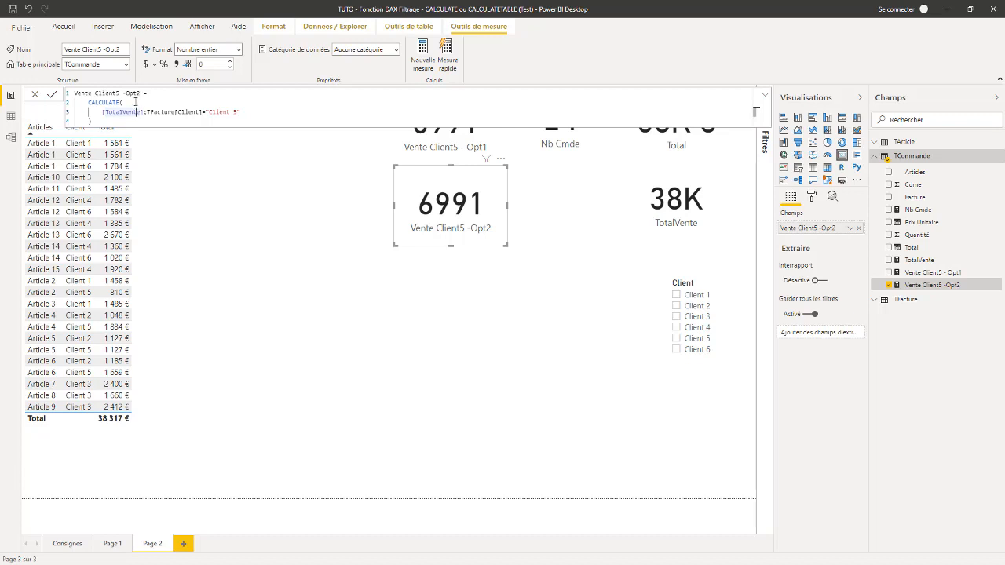
{"action": "left_click", "coordinate": [135, 103]}
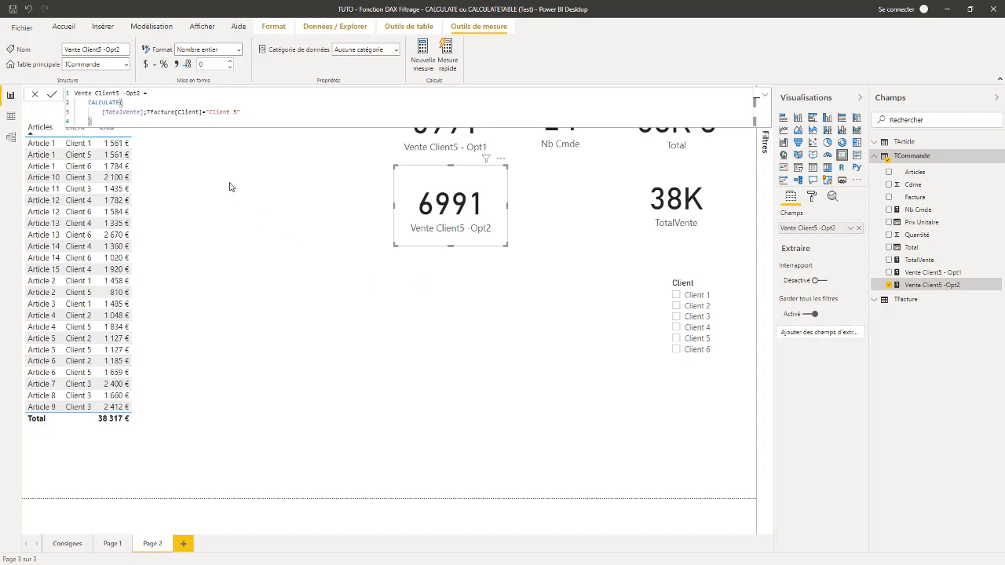
{"action": "left_click", "coordinate": [768, 94]}
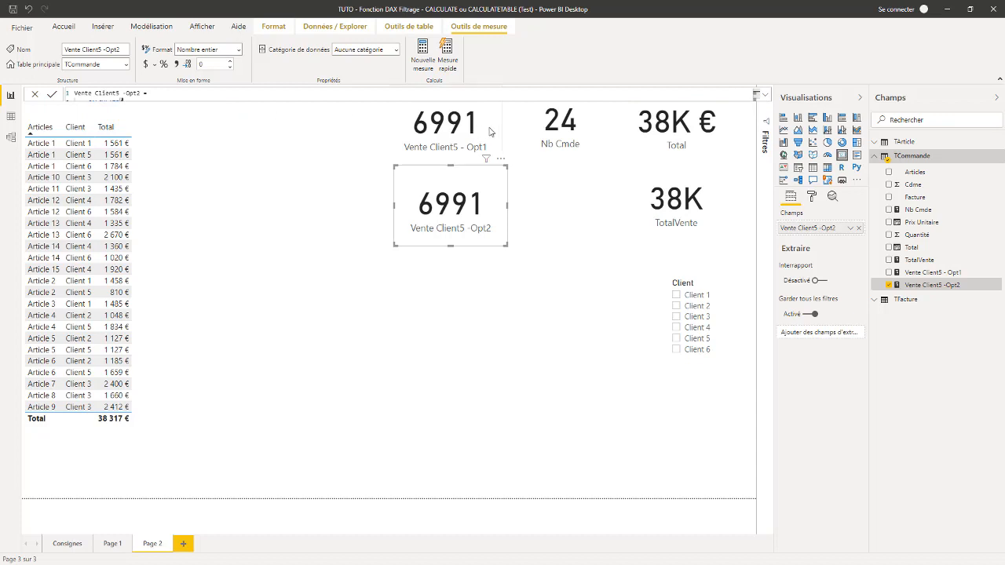
{"action": "left_click", "coordinate": [331, 303]}
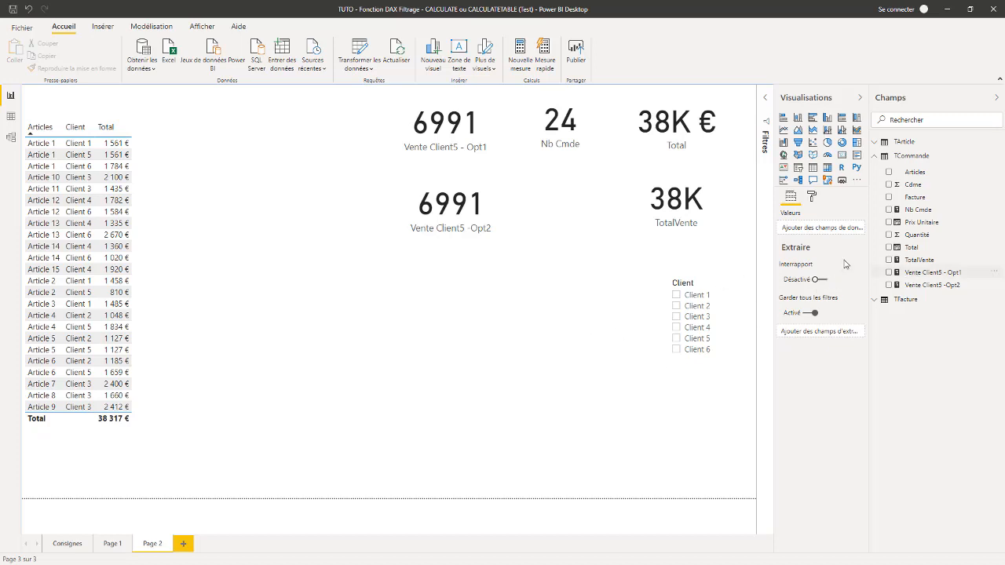
{"action": "left_click", "coordinate": [434, 175]}
{"action": "left_click", "coordinate": [250, 204]}
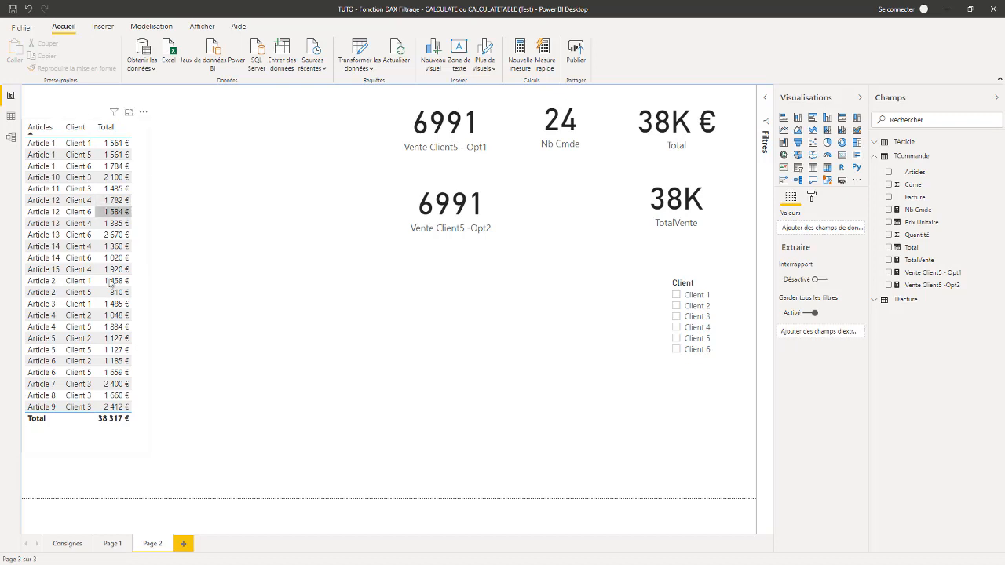
Step: Filter the page to Client 5 to compare the cards with the table, and clear the filter again
{"action": "left_click", "coordinate": [677, 338]}
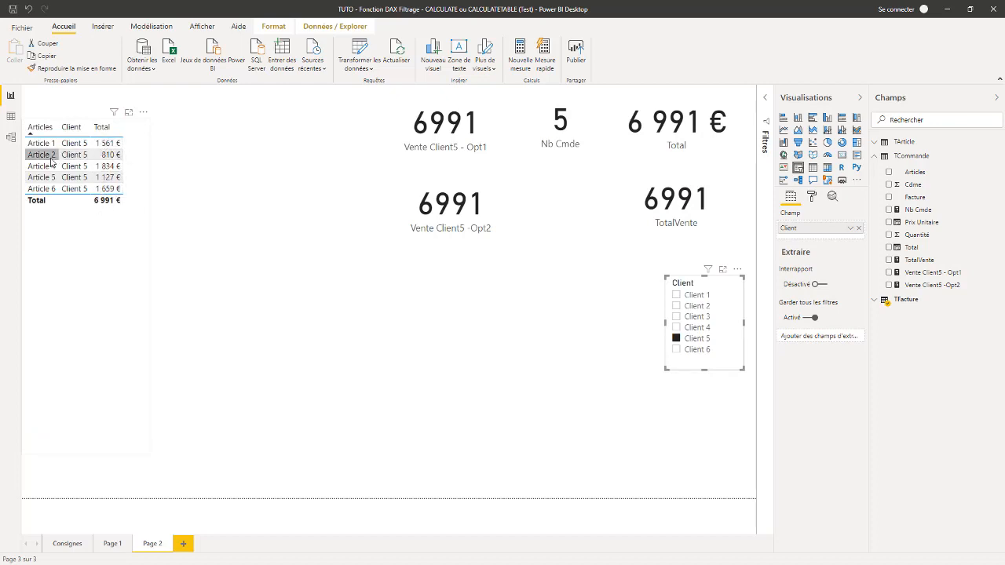
{"action": "left_click", "coordinate": [677, 339]}
{"action": "left_click", "coordinate": [427, 341]}
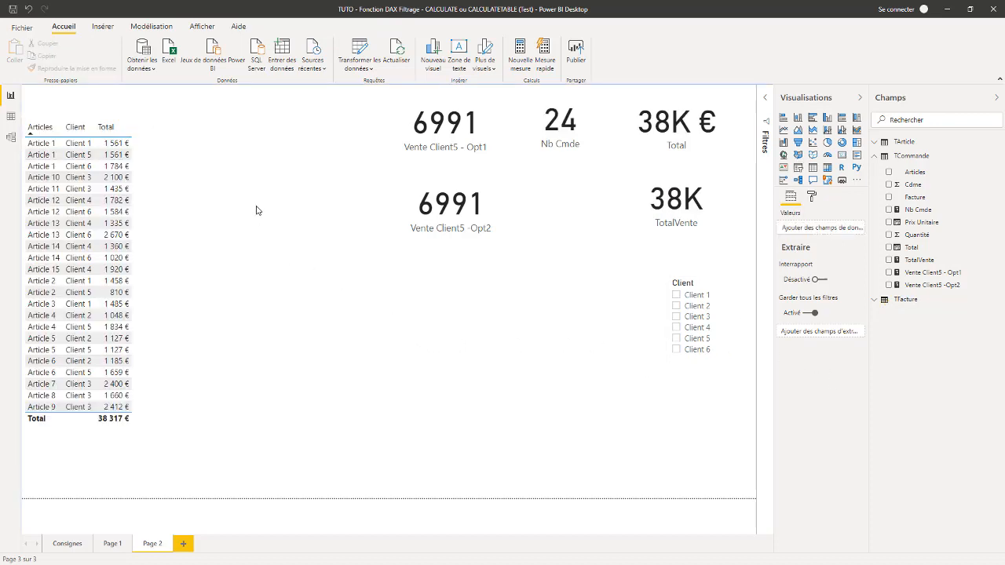
Step: Copy the full Vente Client5 -Opt2 formula into a new measure in TCommande
{"action": "left_click", "coordinate": [934, 287]}
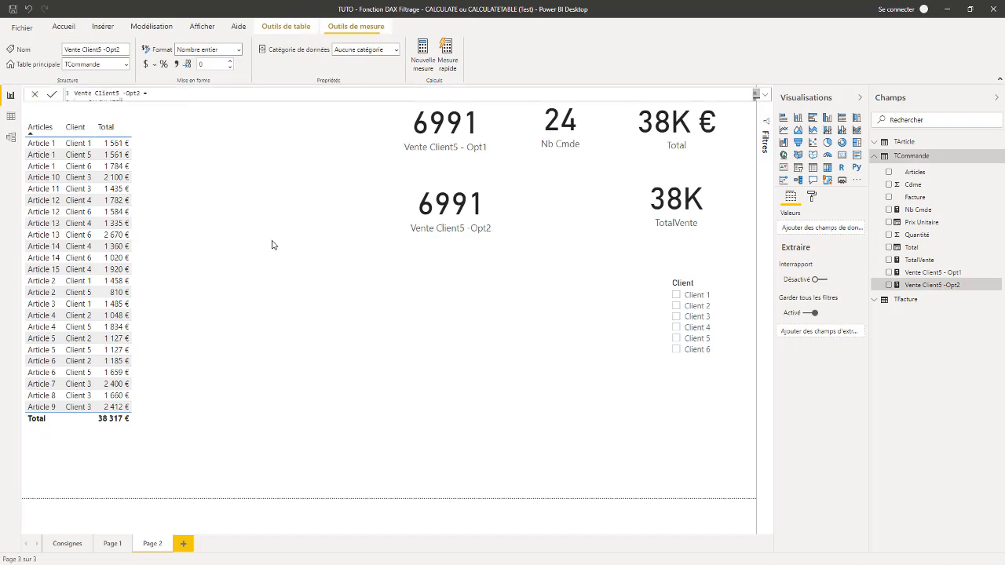
{"action": "left_click", "coordinate": [765, 95]}
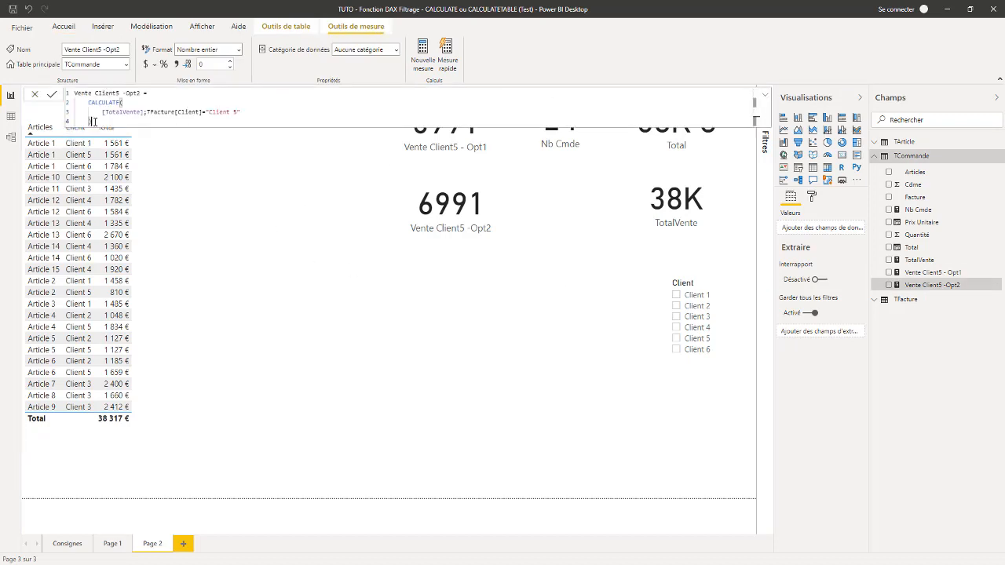
{"action": "left_click_drag", "start_coordinate": [41, 122], "coordinate": [36, 80]}
{"action": "key", "text": "ctrl+c"}
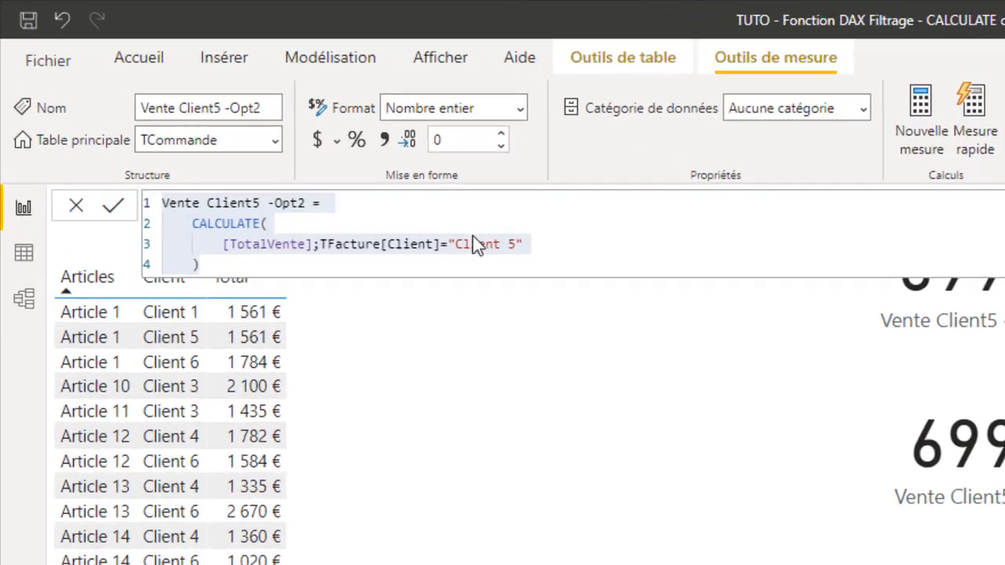
{"action": "left_click", "coordinate": [994, 126]}
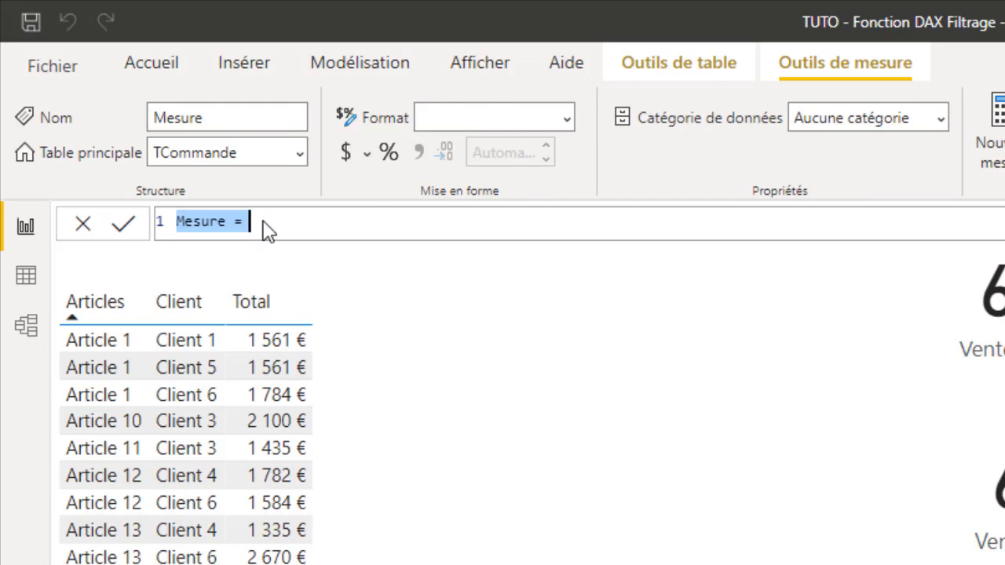
{"action": "key", "text": "ctrl+v"}
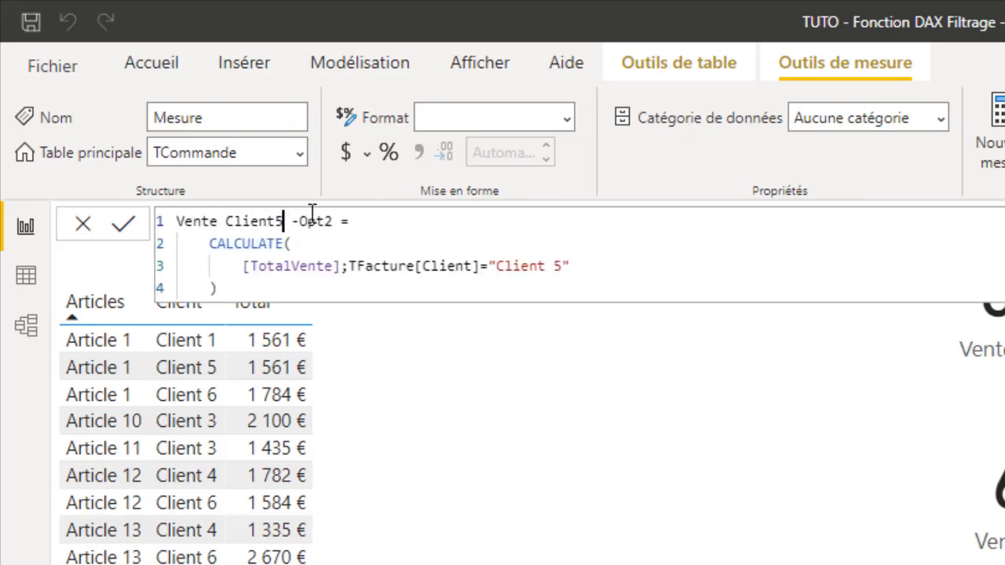
Step: Name the new measure Vente Client5 -Opt3 in its formula and commit it
{"action": "left_click", "coordinate": [271, 224]}
{"action": "left_click", "coordinate": [328, 220]}
{"action": "key", "text": "BackSpace"}
{"action": "type", "text": "3"}
{"action": "left_click", "coordinate": [403, 248]}
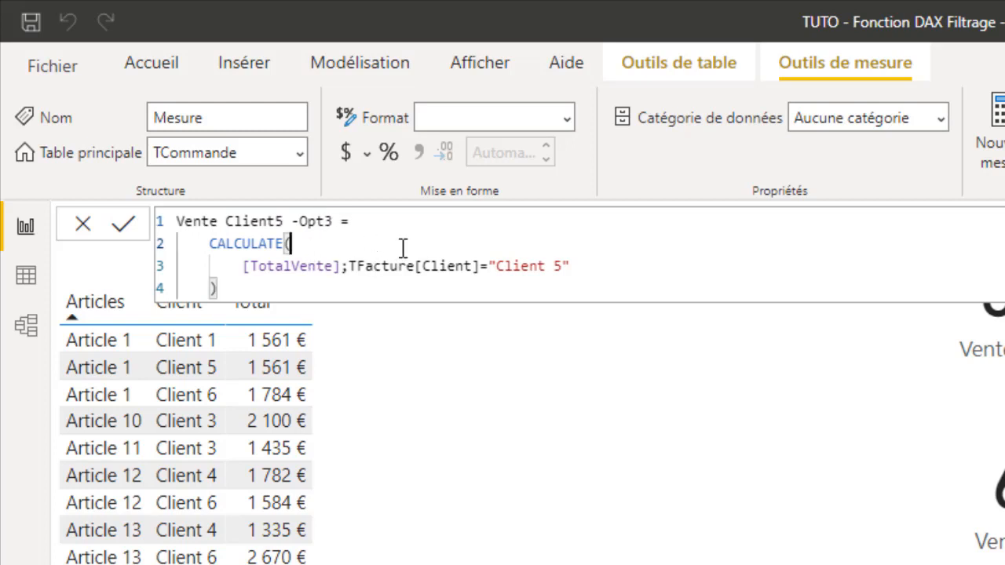
Step: Move the Client 5 condition to its own line and wrap it in FILTER with TFacture as the table argument
{"action": "left_click", "coordinate": [349, 267]}
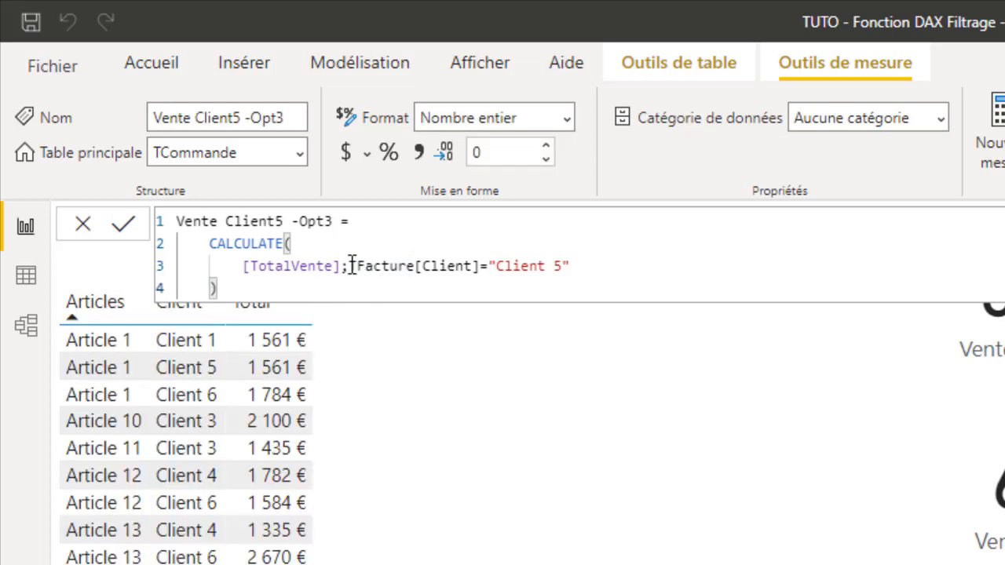
{"action": "key", "text": "shift+Return"}
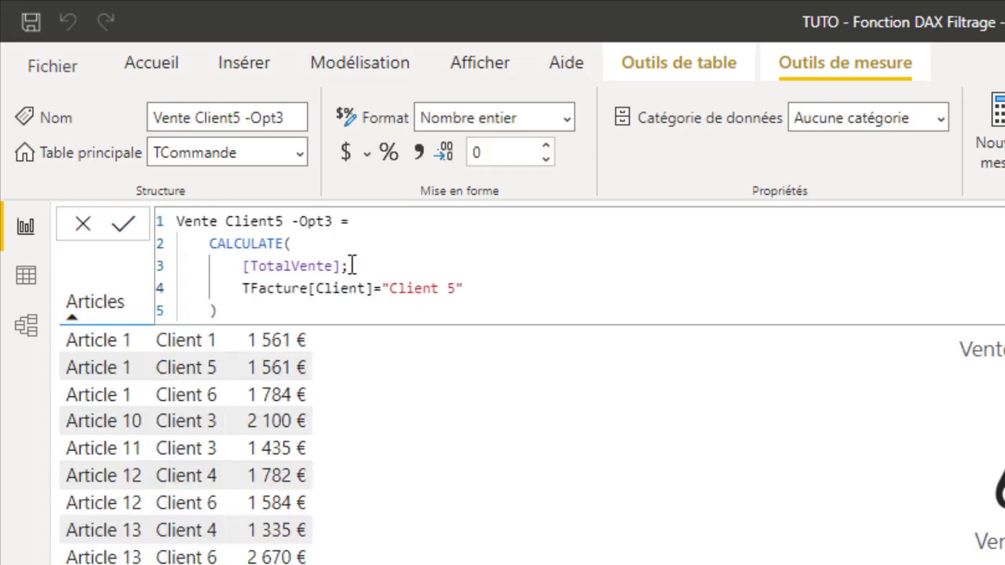
{"action": "type", "text": "FILTER("}
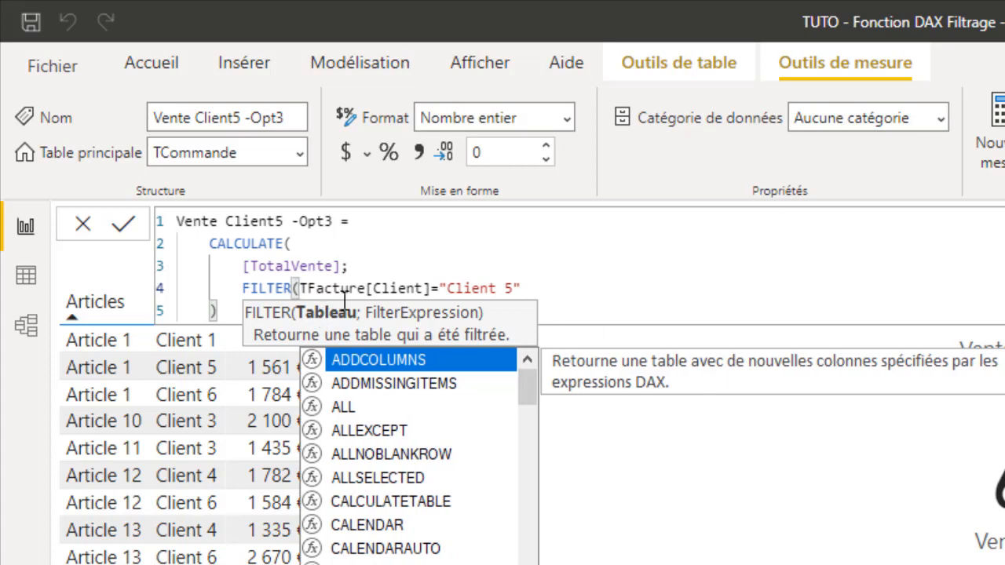
{"action": "type", "text": "t"}
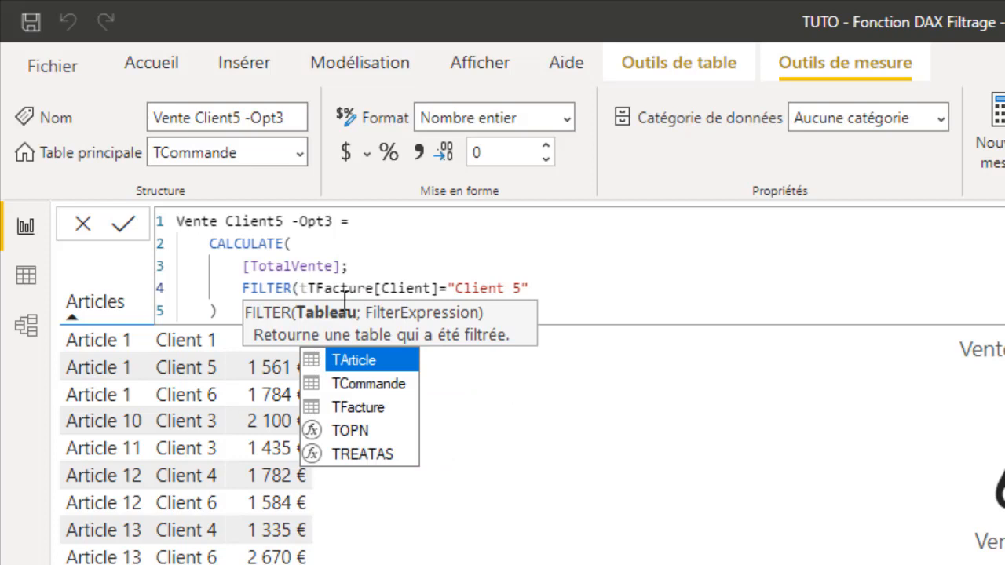
{"action": "left_click", "coordinate": [386, 414]}
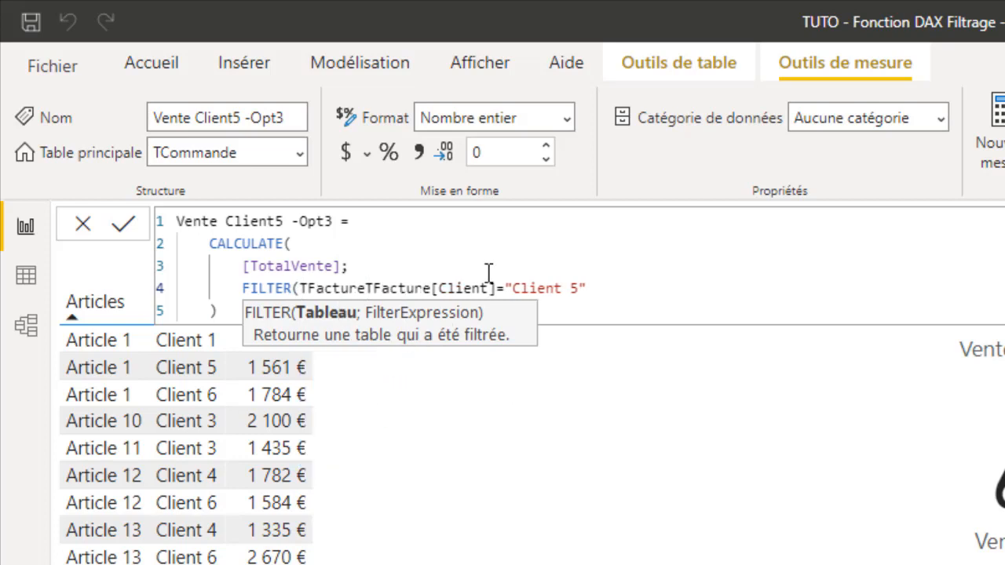
{"action": "type", "text": ";"}
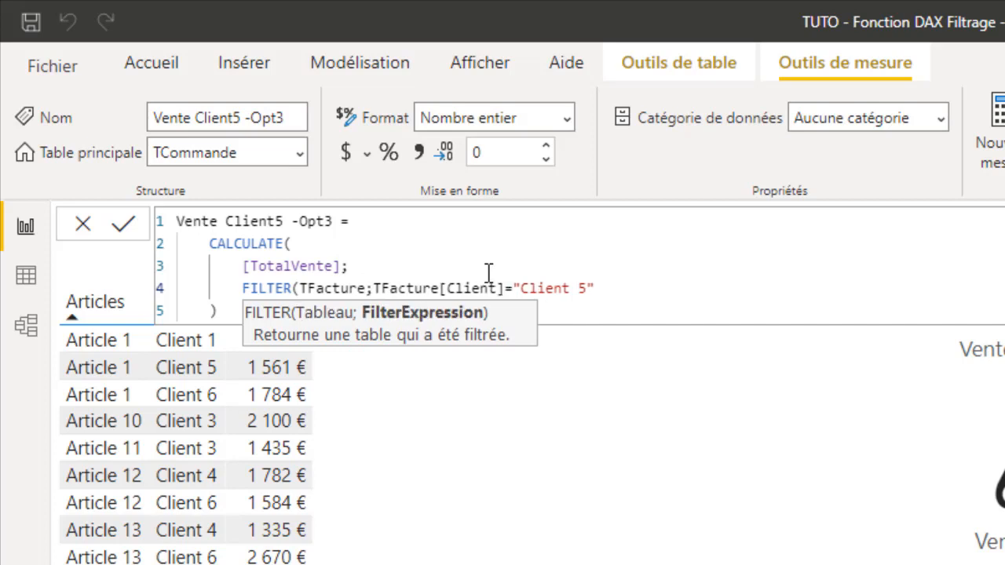
Step: Re-enter the [Client] column in the FILTER condition, close FILTER after "Client 5" and commit the measure
{"action": "left_click", "coordinate": [641, 290]}
{"action": "double_click", "coordinate": [458, 289]}
{"action": "key", "text": "BackSpace"}
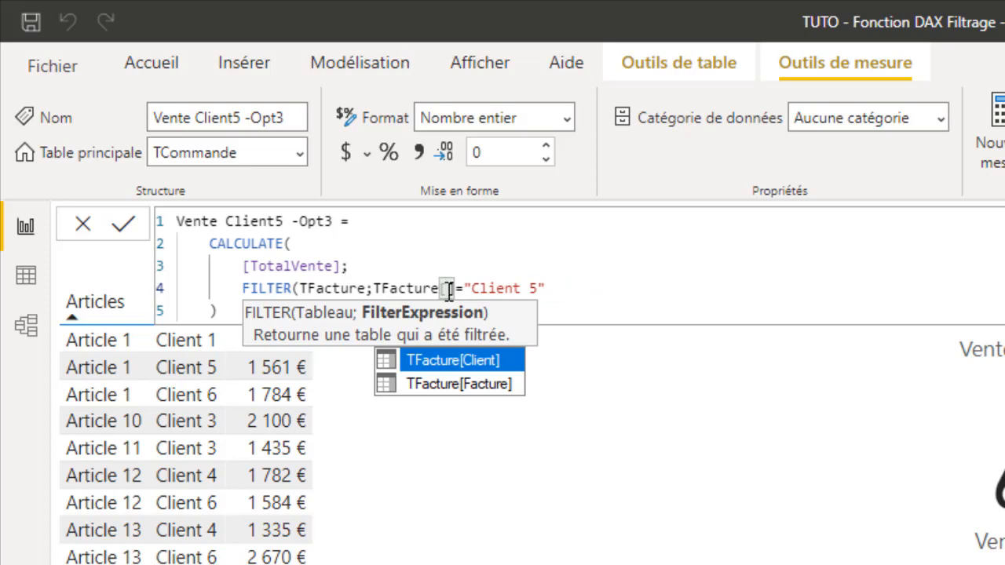
{"action": "key", "text": "Tab"}
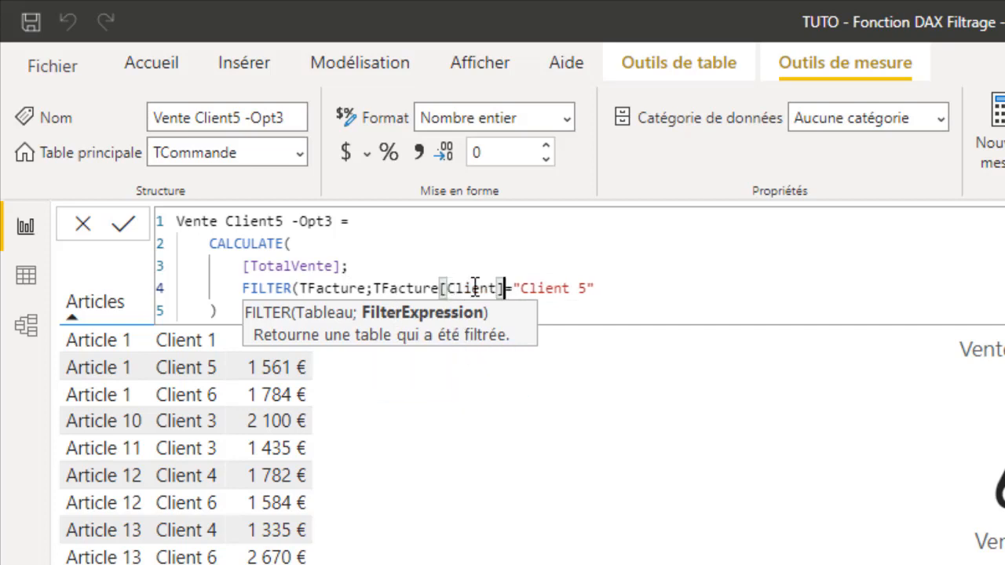
{"action": "left_click", "coordinate": [639, 287]}
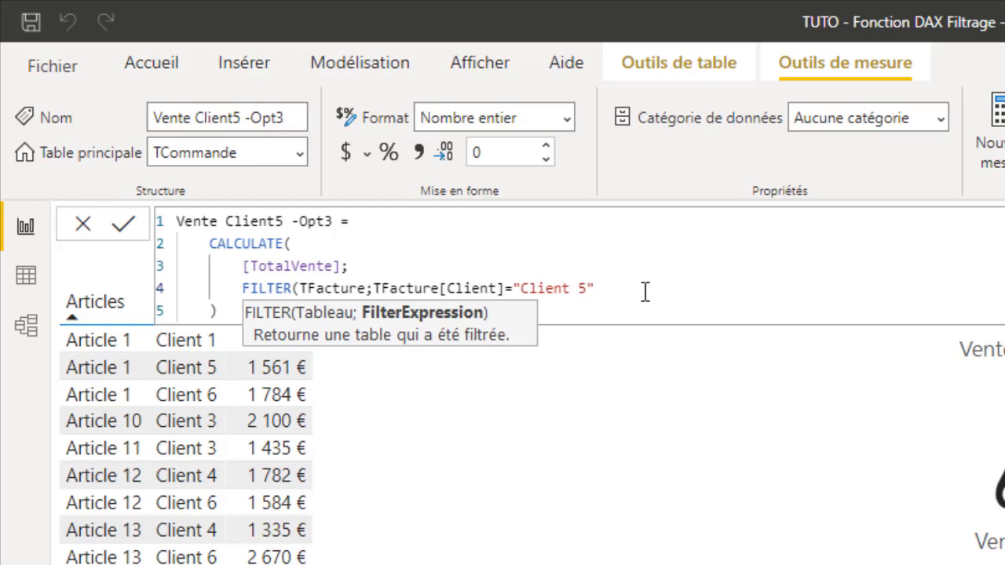
{"action": "type", "text": ")"}
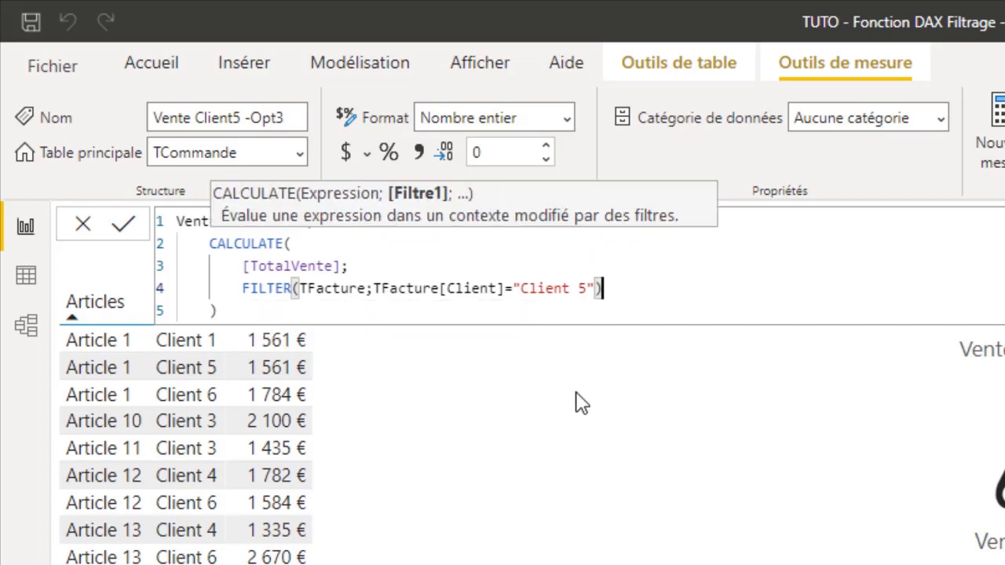
{"action": "key", "text": "Return"}
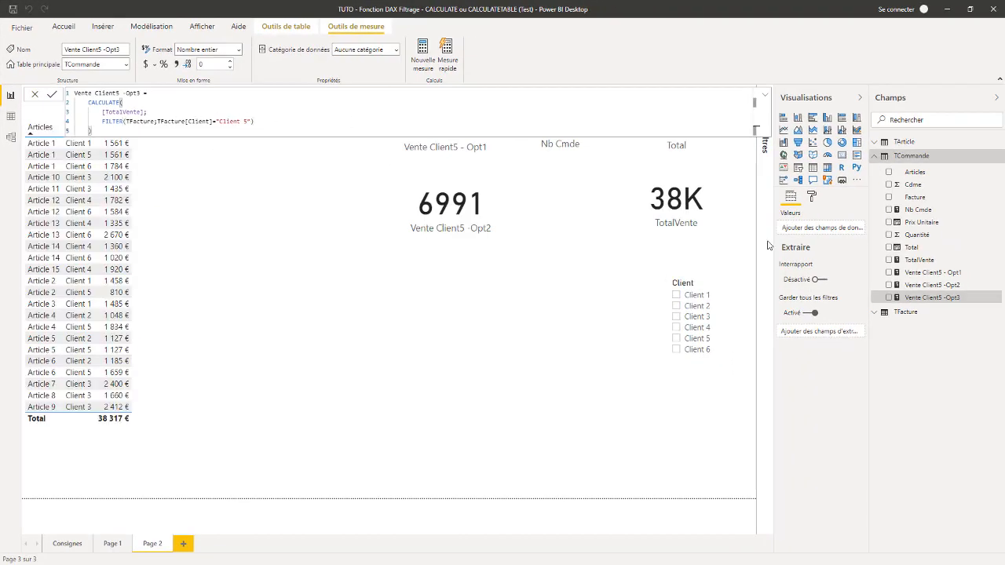
Step: Show Vente Client5 -Opt3 as a small card beneath the Vente Client5 -Opt2 card
{"action": "left_click_drag", "start_coordinate": [925, 301], "coordinate": [501, 254]}
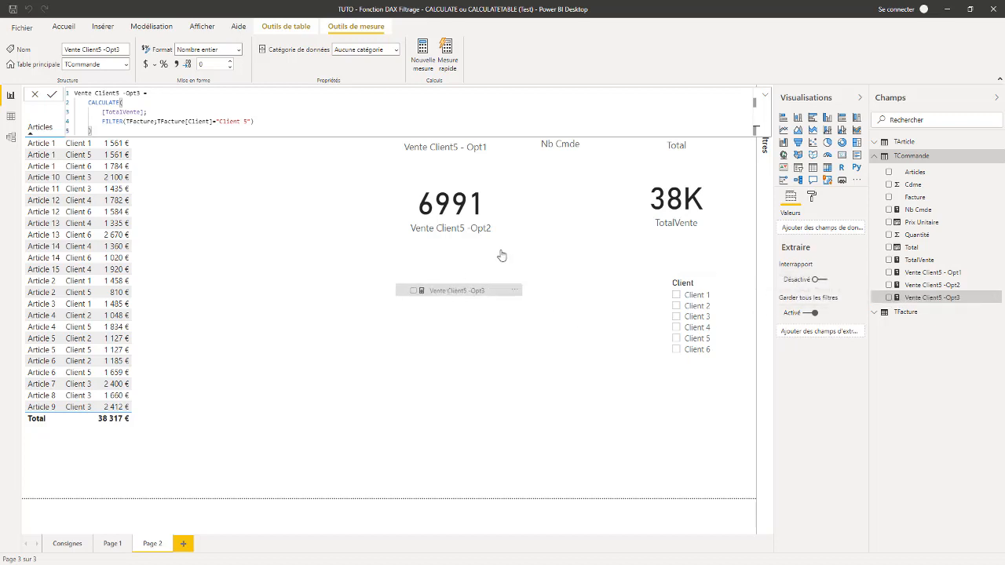
{"action": "left_click", "coordinate": [843, 155]}
{"action": "left_click_drag", "start_coordinate": [452, 454], "coordinate": [453, 329]}
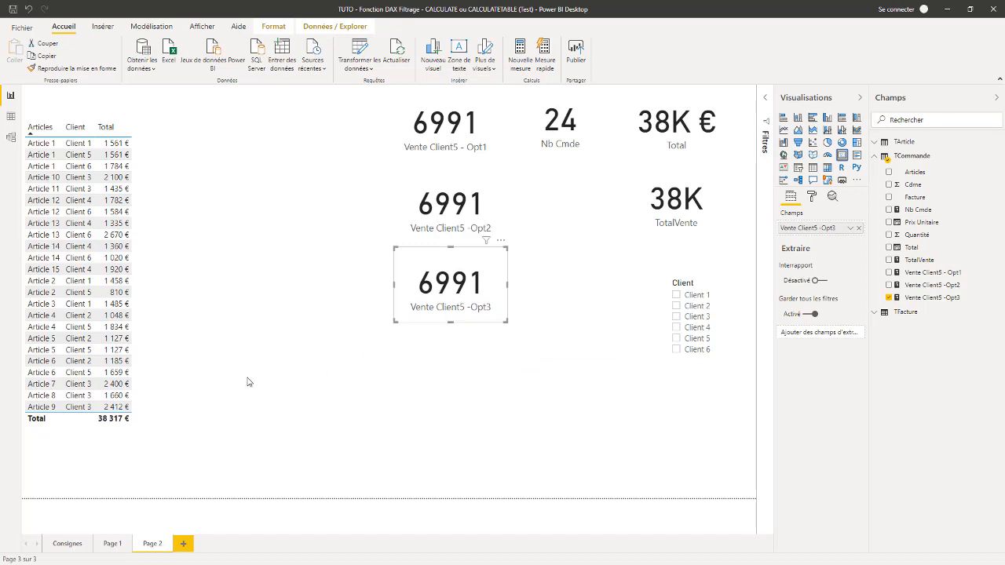
Step: Copy the Vente Client5 -Opt3 formula into a new TCommande measure and name it Vente Client5 -Opt4
{"action": "left_click", "coordinate": [911, 298]}
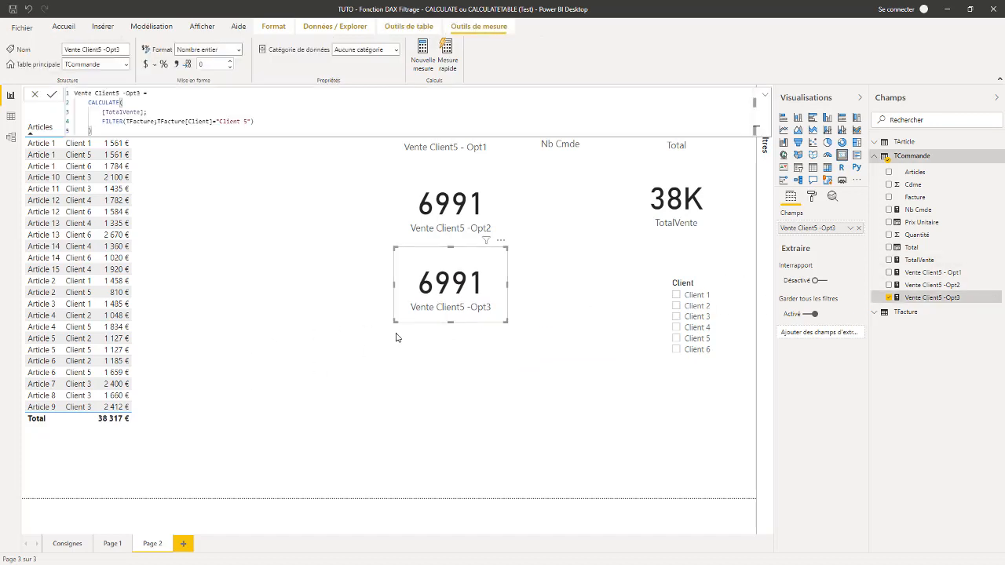
{"action": "left_click_drag", "start_coordinate": [103, 134], "coordinate": [35, 88]}
{"action": "key", "text": "ctrl+c"}
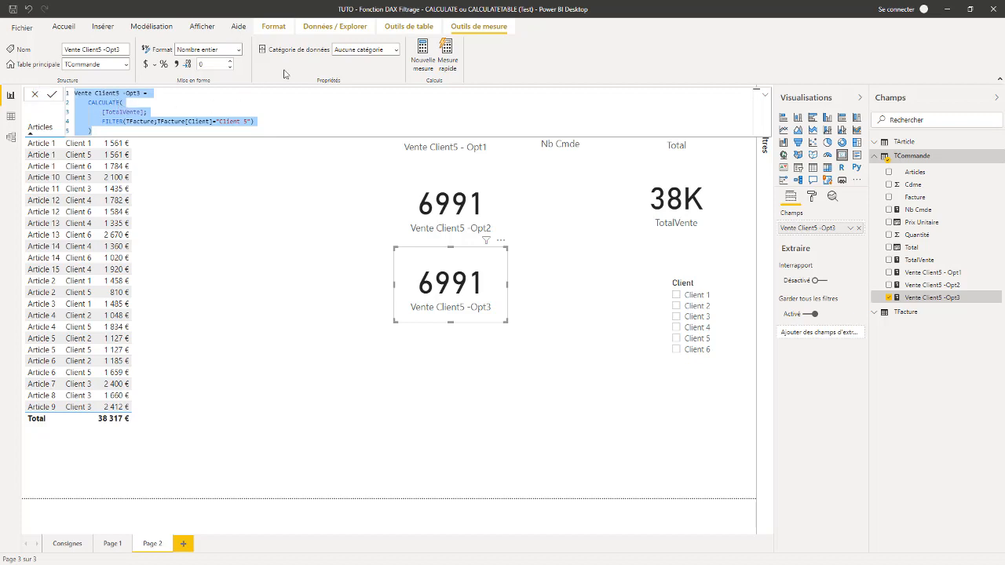
{"action": "left_click", "coordinate": [429, 57]}
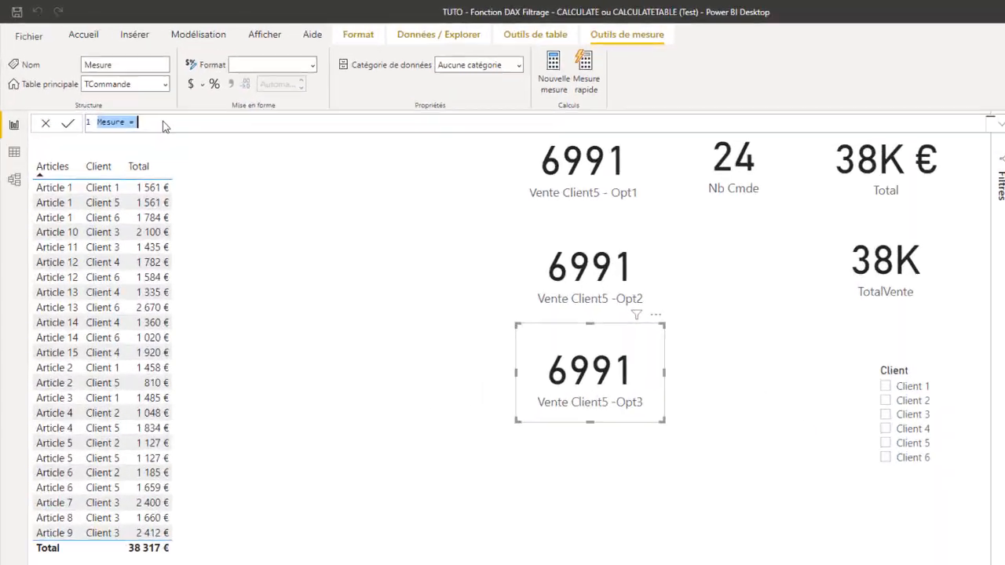
{"action": "key", "text": "ctrl+v"}
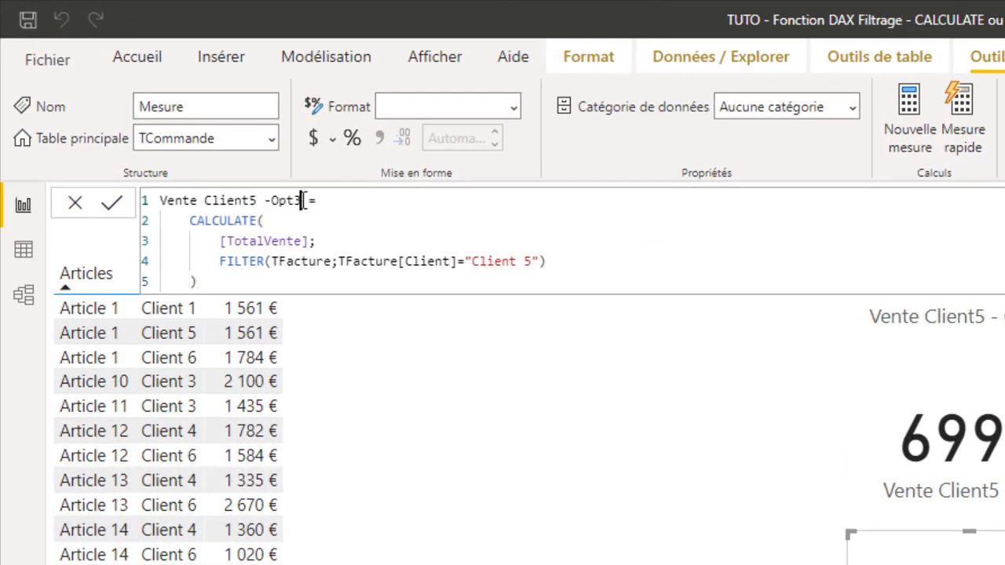
{"action": "double_click", "coordinate": [296, 197]}
{"action": "type", "text": "Opt4"}
Step: Add a second FILTER argument on its own line after the Client 5 filter, with TCommande as its table argument
{"action": "left_click", "coordinate": [564, 251]}
{"action": "key", "text": "Right"}
{"action": "left_click", "coordinate": [560, 260]}
{"action": "type", "text": ";"}
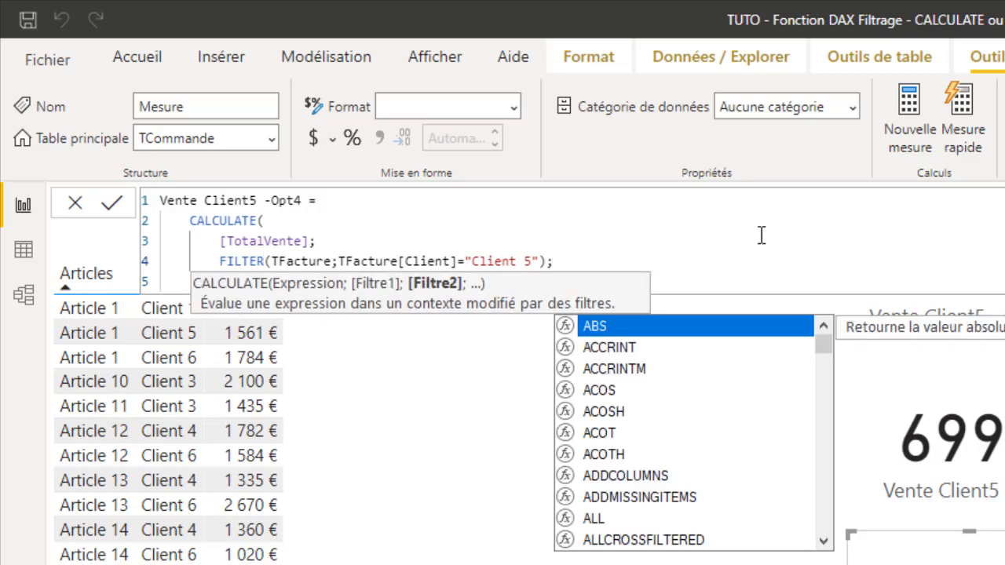
{"action": "key", "text": "shift+Return"}
{"action": "type", "text": "FIL"}
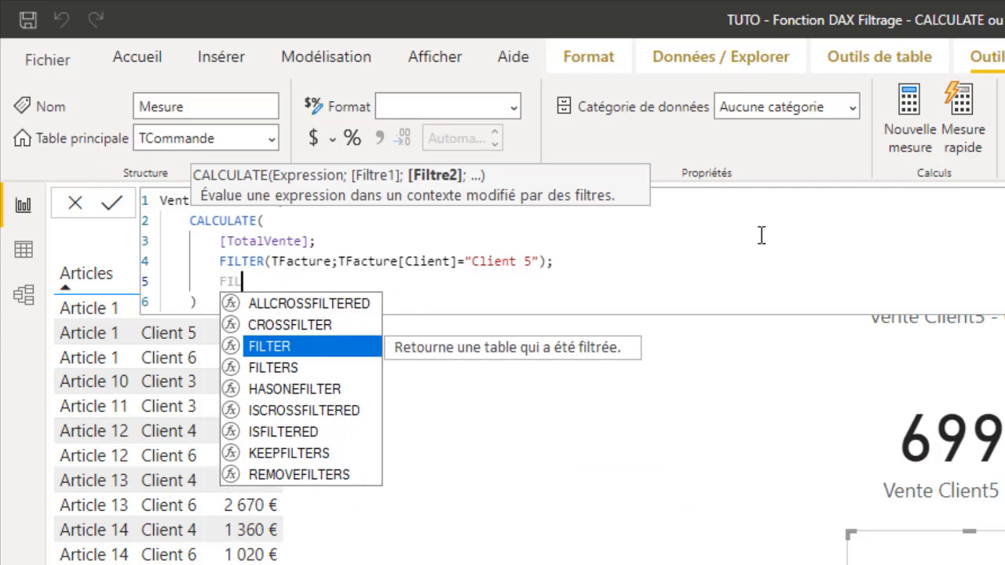
{"action": "key", "text": "Tab"}
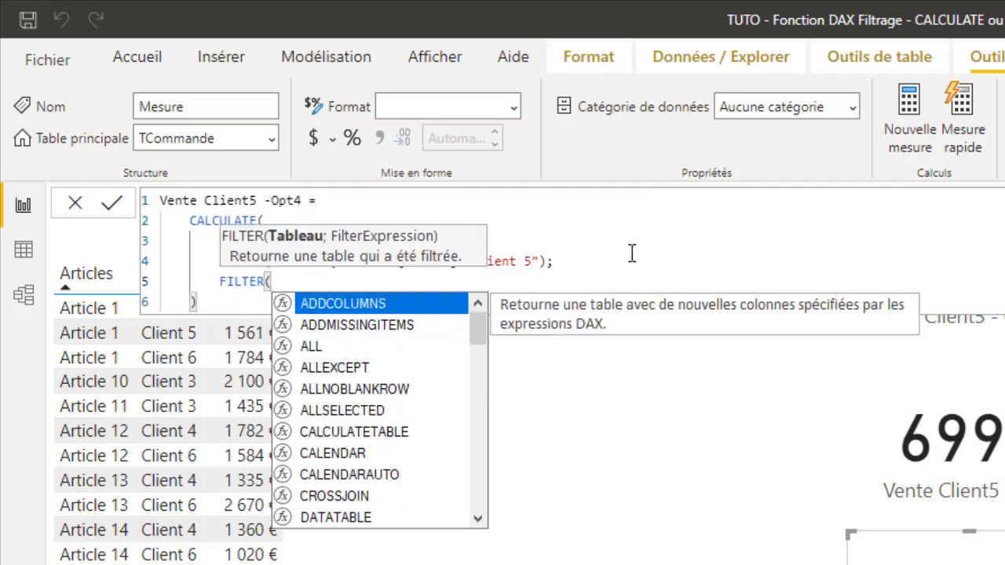
{"action": "type", "text": "T"}
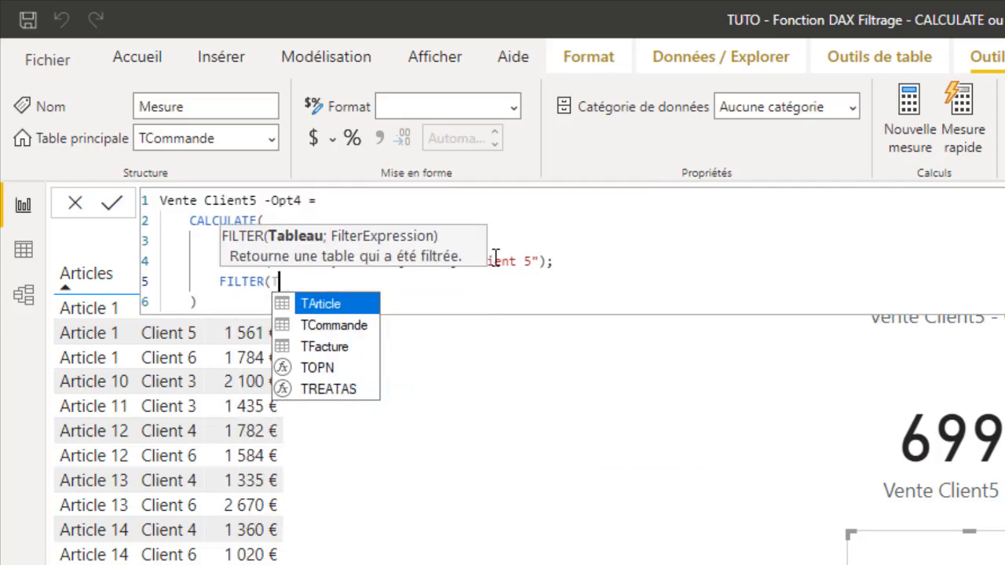
{"action": "left_click", "coordinate": [343, 322]}
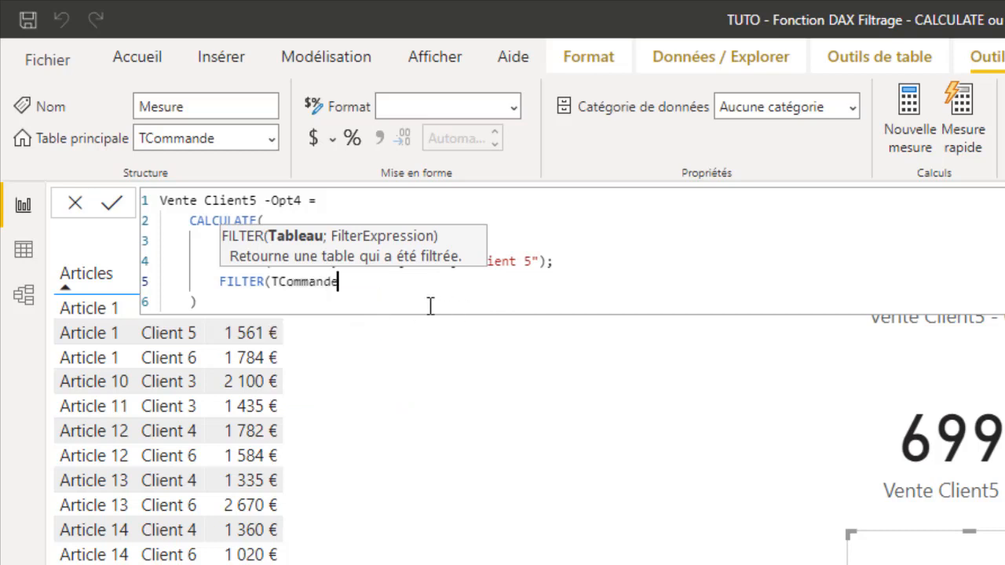
{"action": "type", "text": ";"}
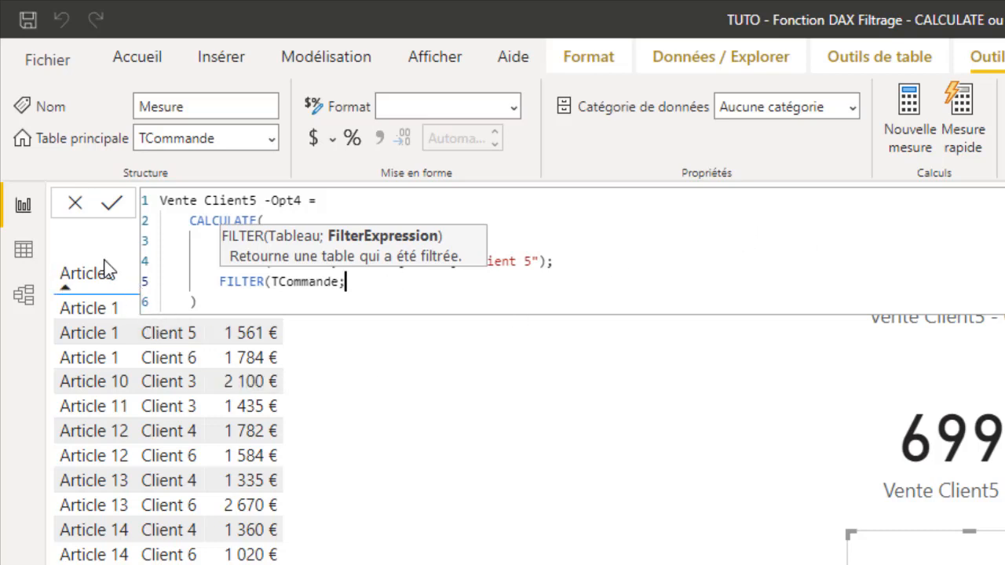
{"action": "key", "text": "Escape"}
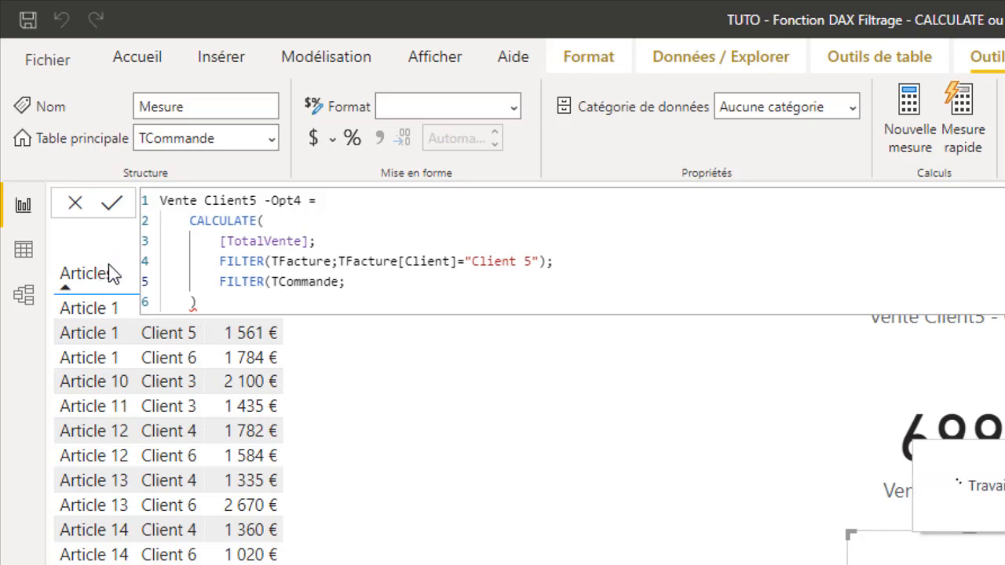
{"action": "type", "text": ")"}
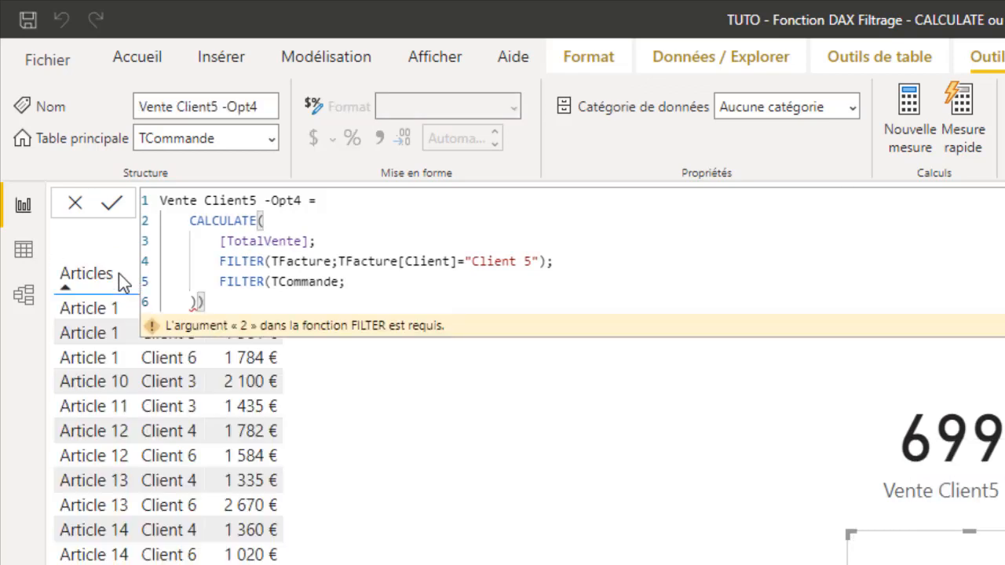
{"action": "key", "text": "BackSpace"}
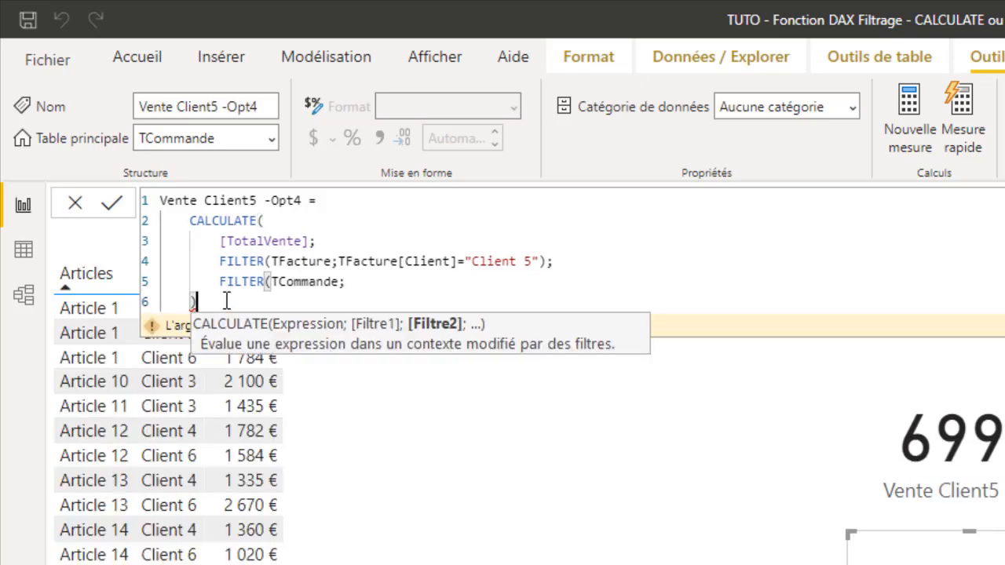
Step: Complete the second FILTER with the condition TCommande[Total]>1000, close its parenthesis and commit the Vente Client5 -Opt4 measure
{"action": "left_click", "coordinate": [384, 284]}
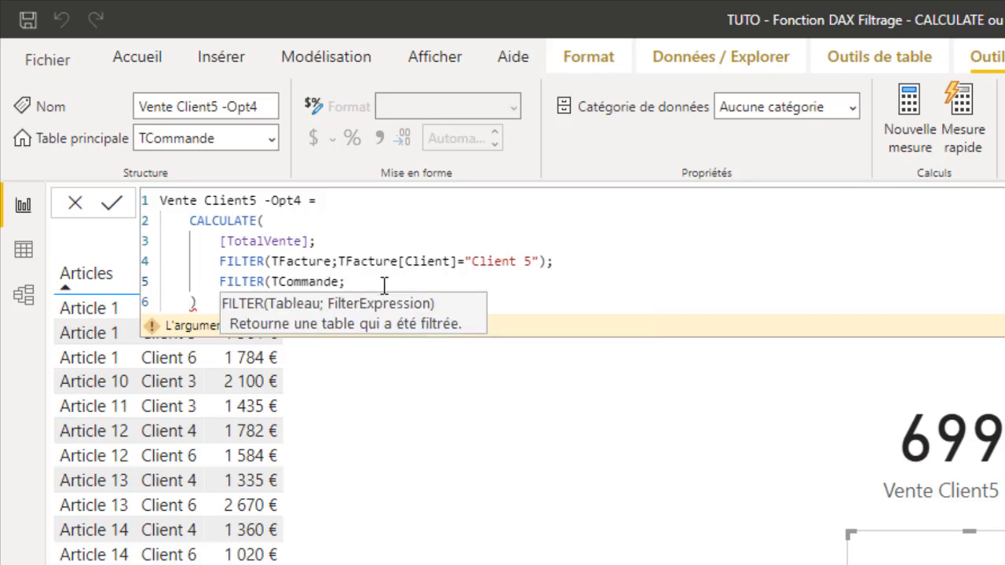
{"action": "type", "text": "to"}
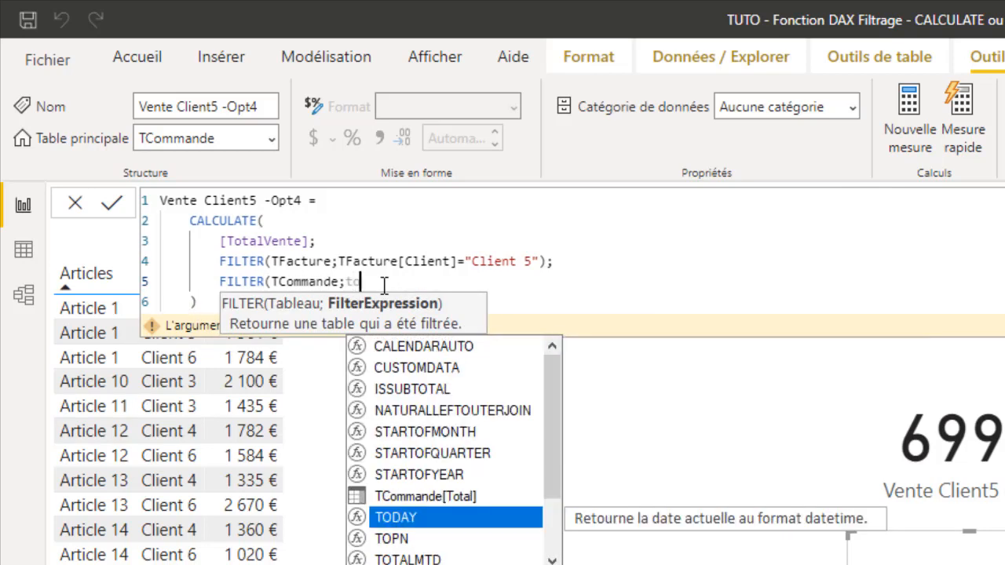
{"action": "left_click", "coordinate": [412, 499]}
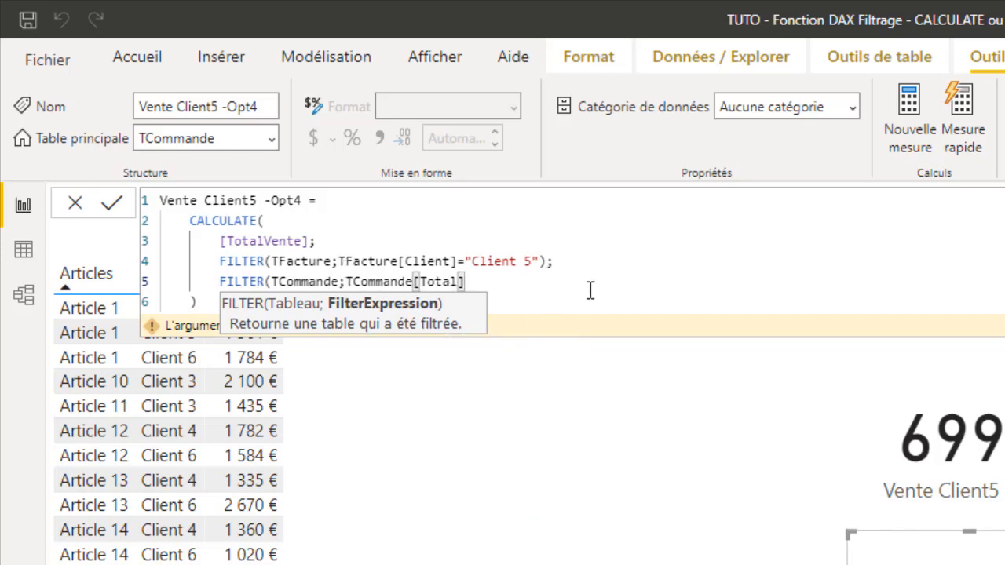
{"action": "type", "text": ">100"}
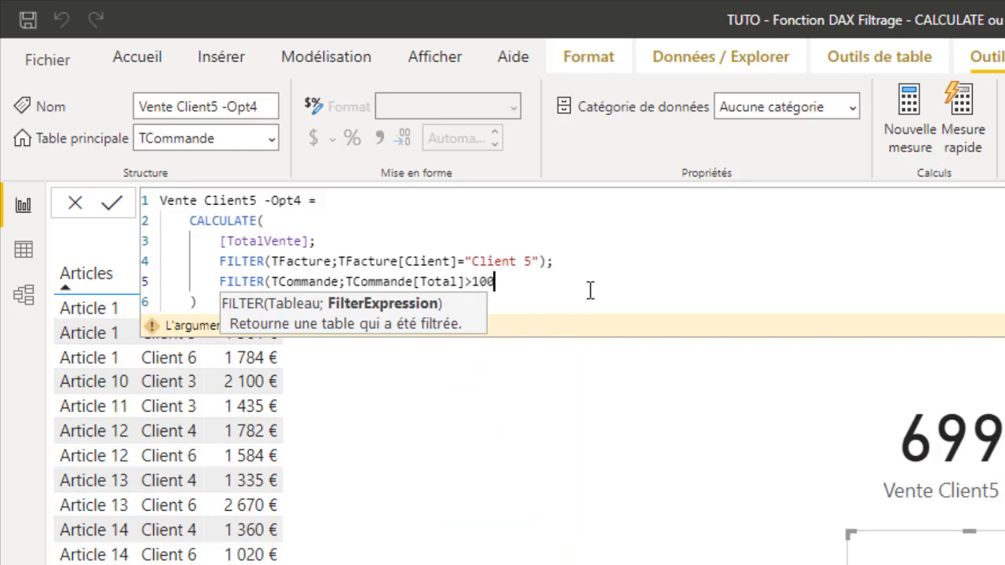
{"action": "type", "text": "0"}
{"action": "left_click", "coordinate": [650, 259]}
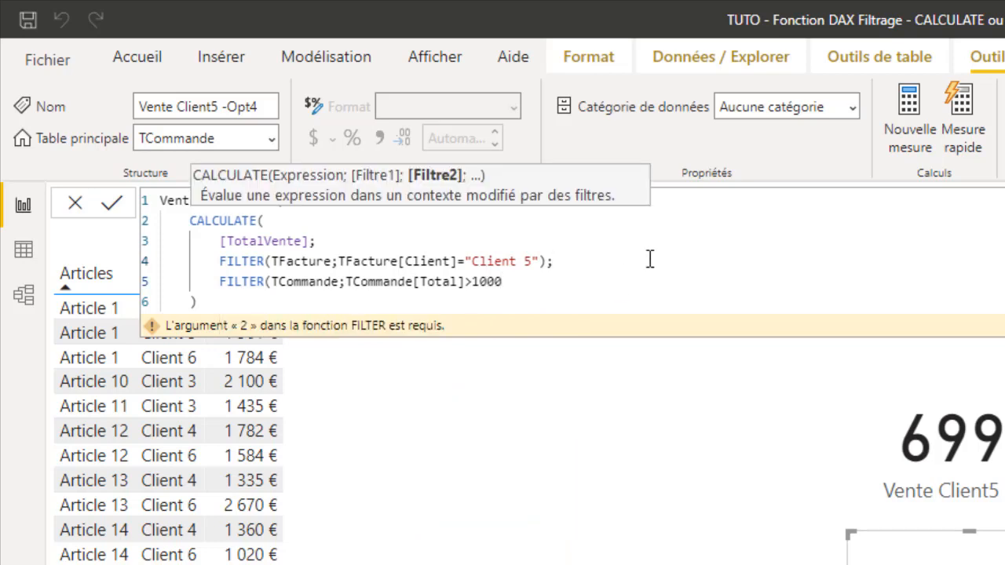
{"action": "left_click", "coordinate": [246, 306]}
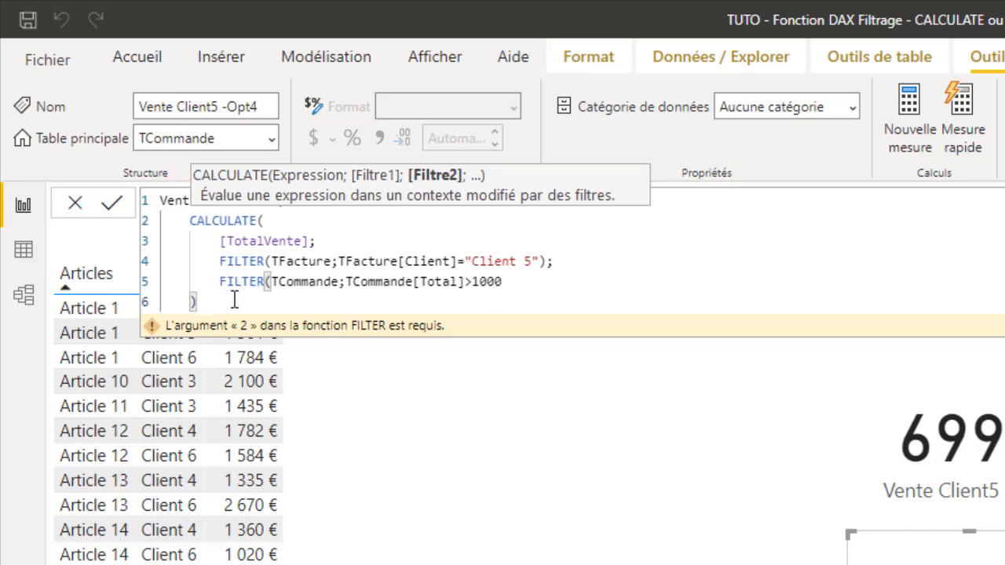
{"action": "type", "text": ")"}
{"action": "key", "text": "Return"}
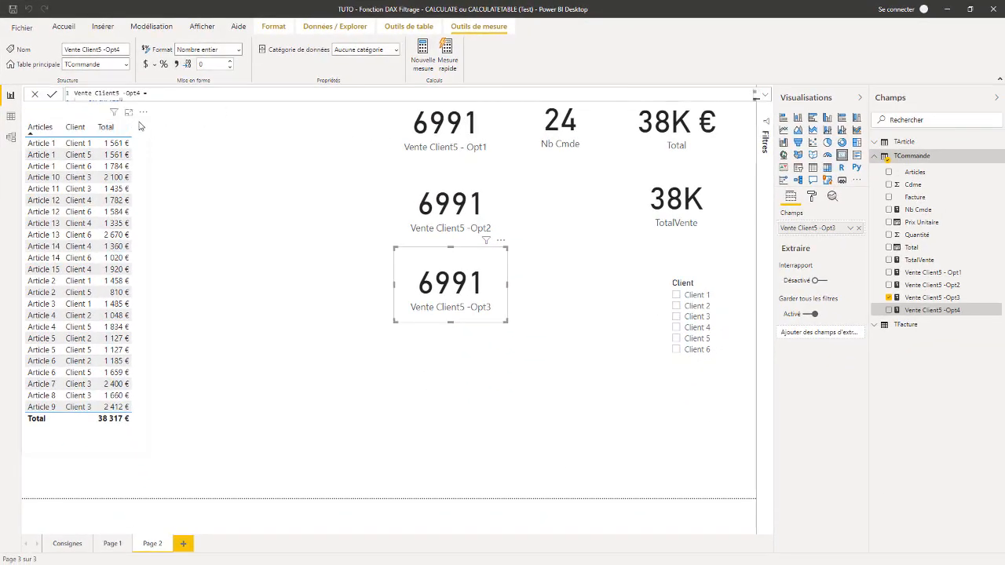
Step: Move the Articles, Client and Total table slightly lower on the report page and deselect it
{"action": "left_click", "coordinate": [151, 129]}
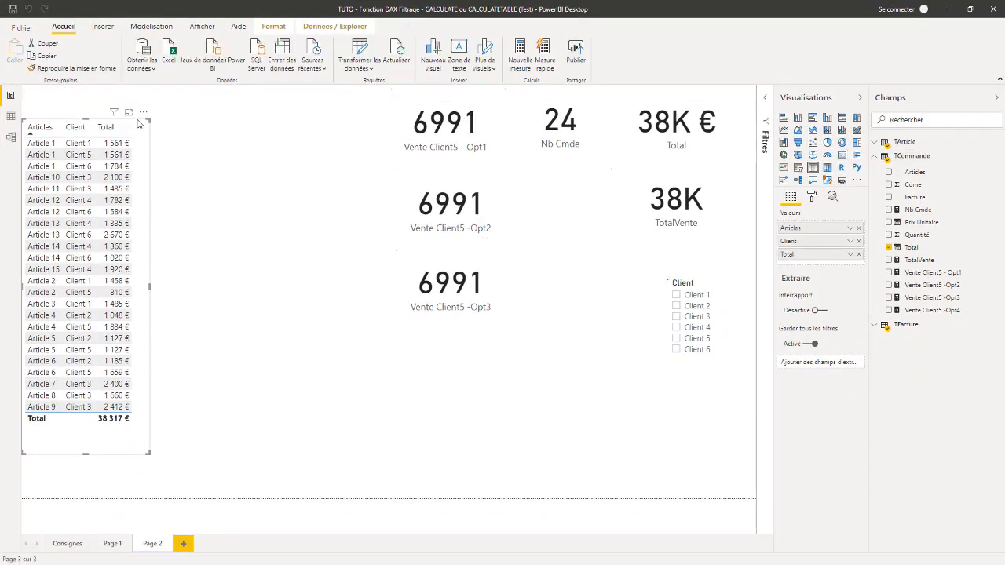
{"action": "left_click_drag", "start_coordinate": [140, 126], "coordinate": [133, 210]}
{"action": "left_click", "coordinate": [337, 172]}
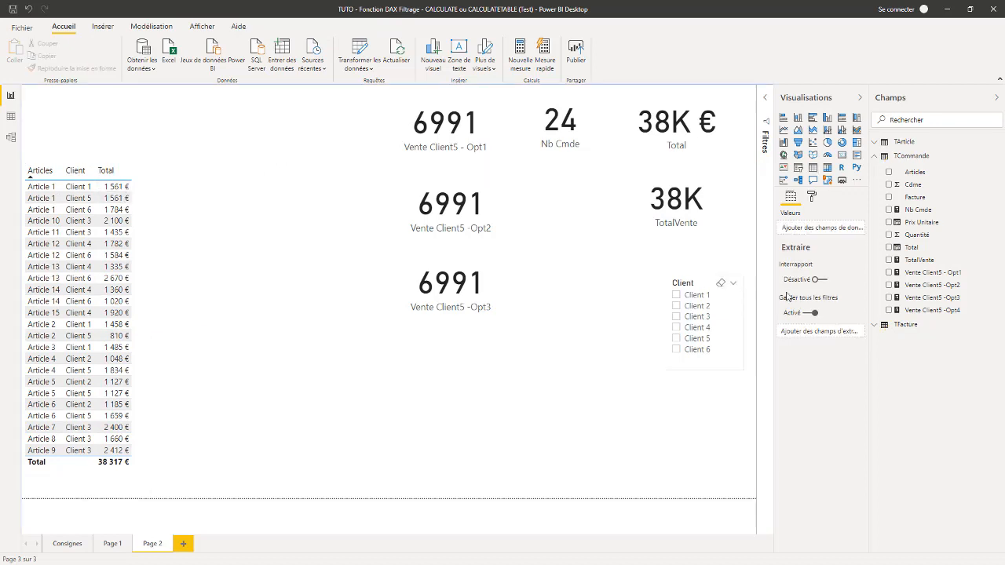
Step: Show Vente Client5 -Opt4 as a small card beneath the Vente Client5 -Opt3 card
{"action": "left_click_drag", "start_coordinate": [942, 316], "coordinate": [453, 383]}
{"action": "left_click", "coordinate": [842, 155]}
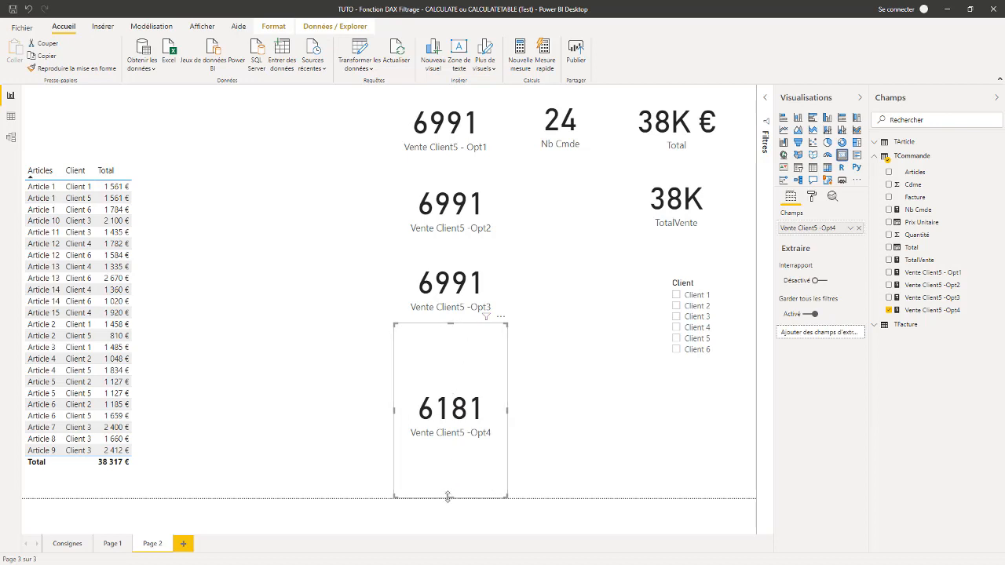
{"action": "left_click_drag", "start_coordinate": [454, 487], "coordinate": [476, 407]}
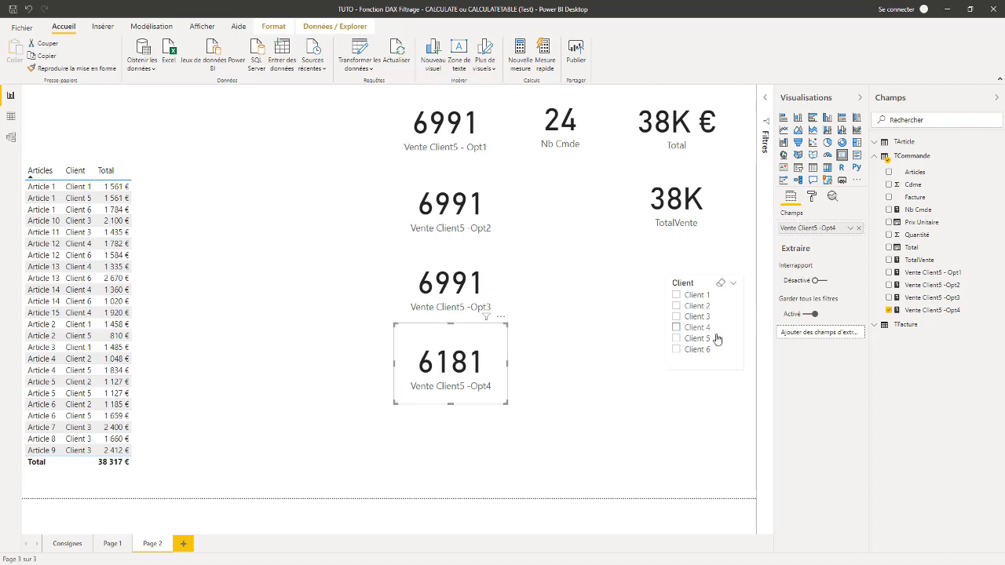
Step: Filter the page to Client 5 and examine the Vente Client5 -Opt4 formula against the order totals in the table
{"action": "left_click", "coordinate": [676, 338]}
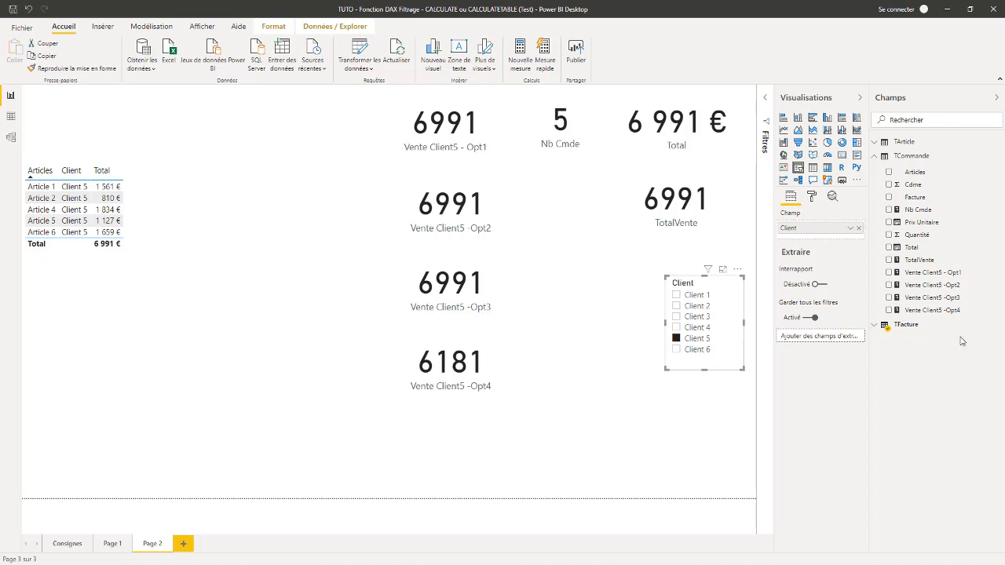
{"action": "left_click", "coordinate": [934, 311]}
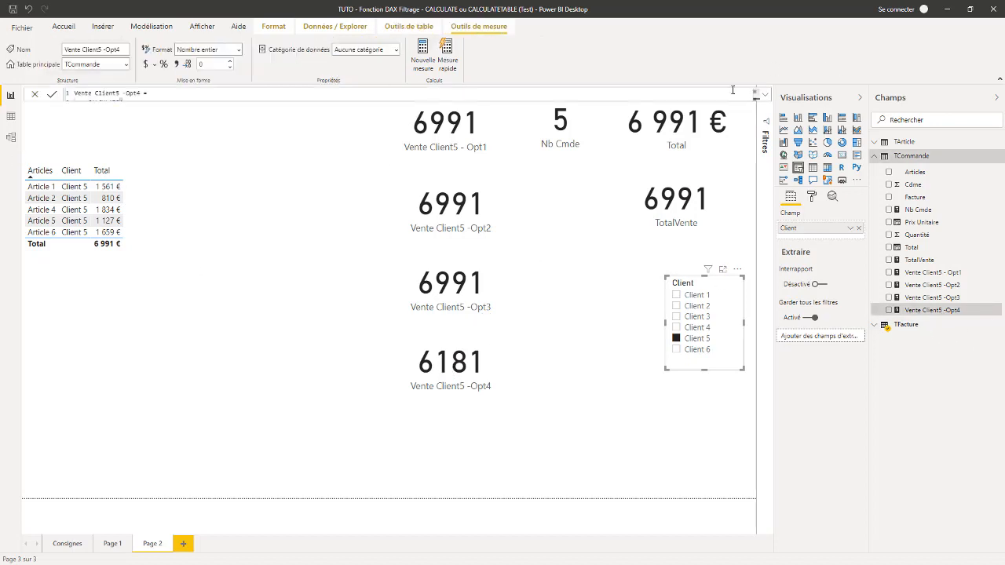
{"action": "left_click", "coordinate": [102, 92]}
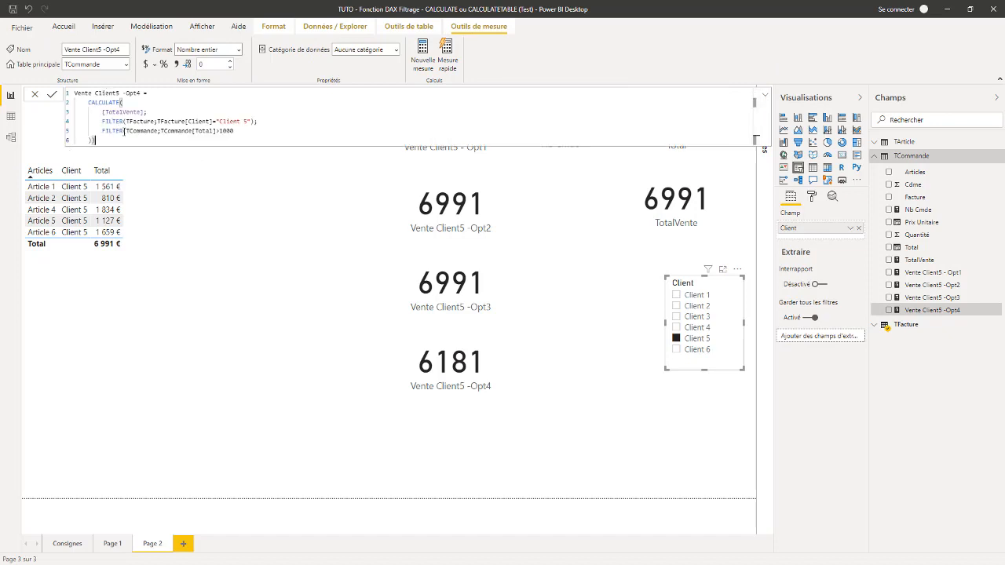
{"action": "double_click", "coordinate": [243, 131]}
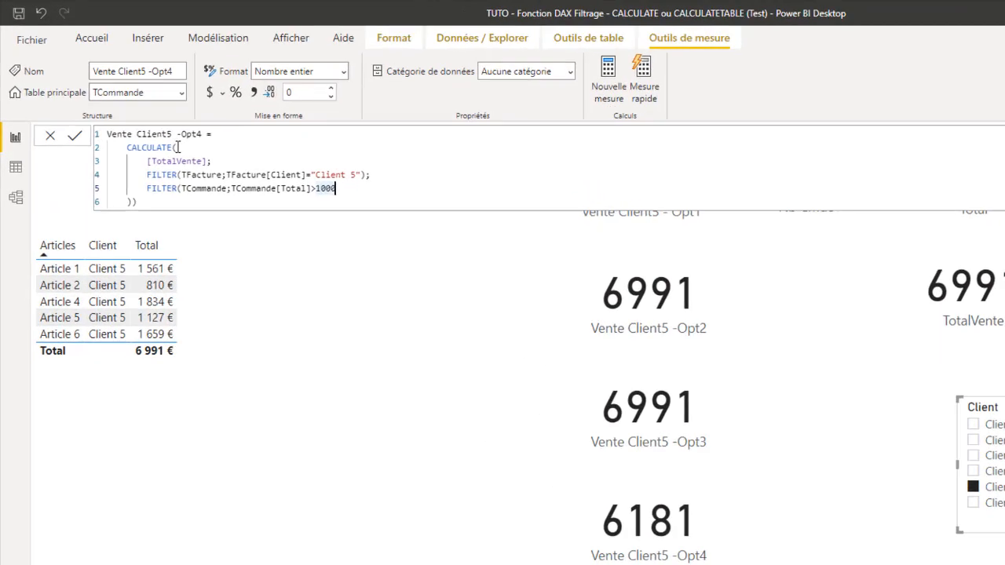
{"action": "left_click", "coordinate": [105, 102]}
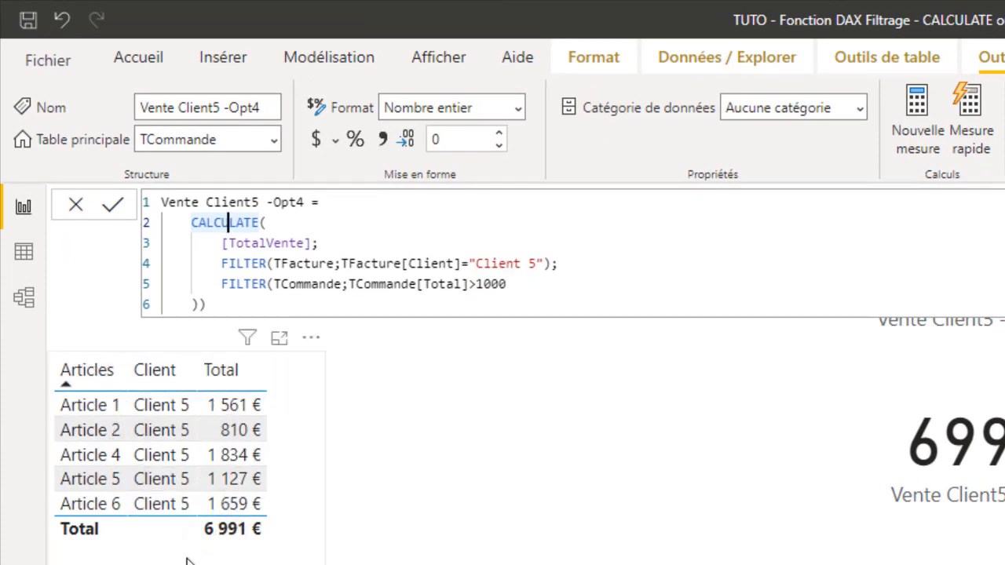
{"action": "left_click", "coordinate": [226, 304]}
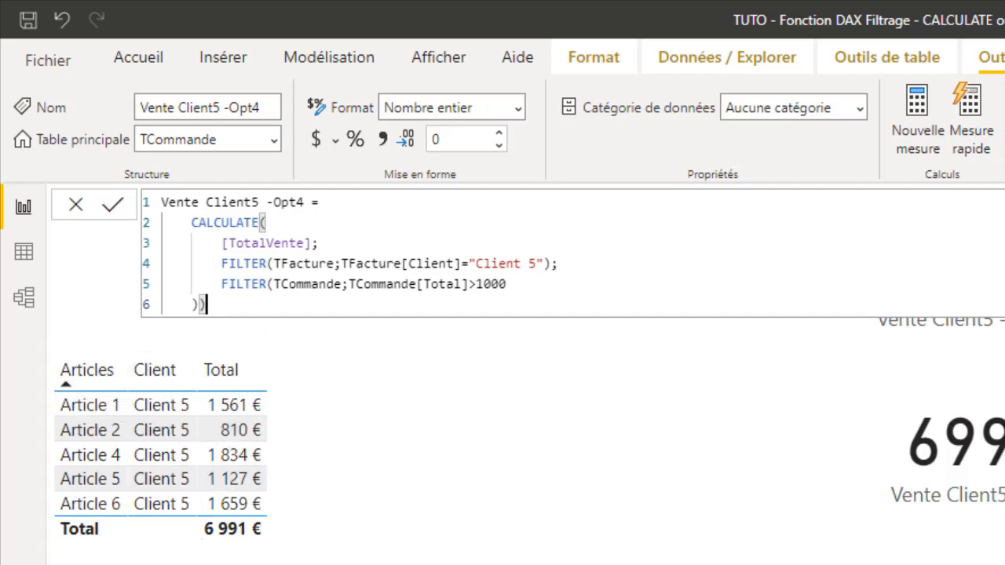
{"action": "left_click", "coordinate": [94, 544]}
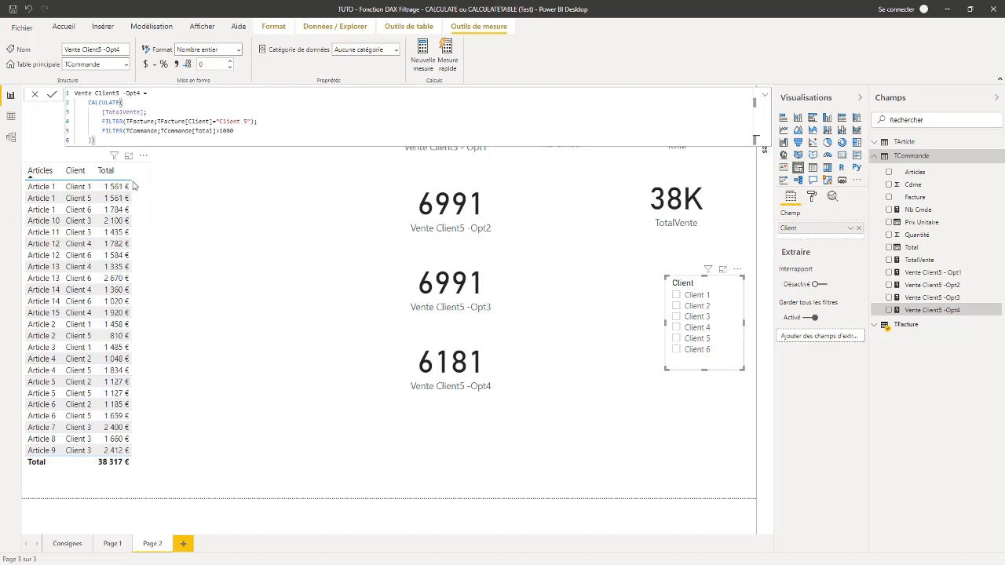
{"action": "left_click", "coordinate": [219, 195]}
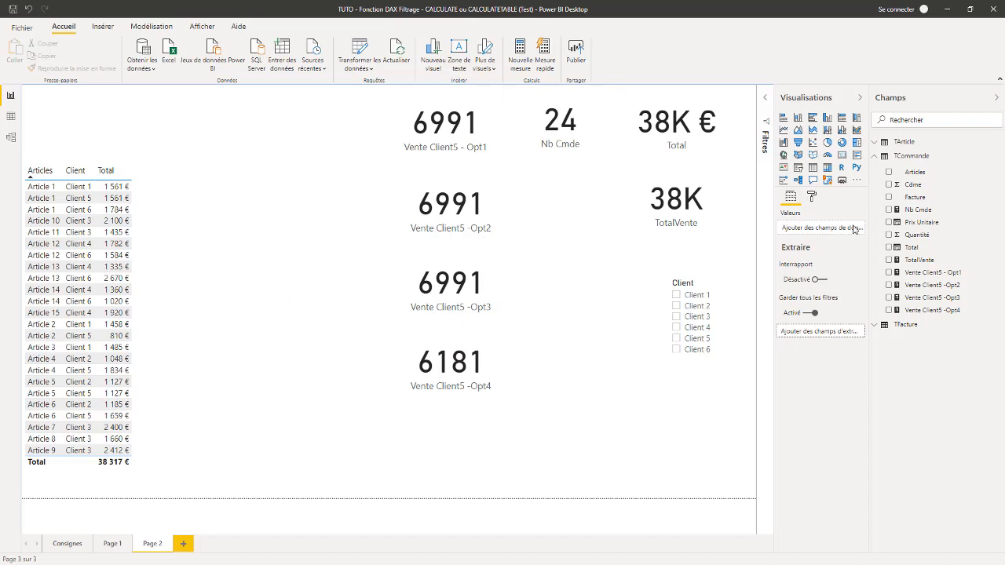
Step: Create a new measure in TCommande and name it Vente Client - Opt 5
{"action": "right_click", "coordinate": [913, 157]}
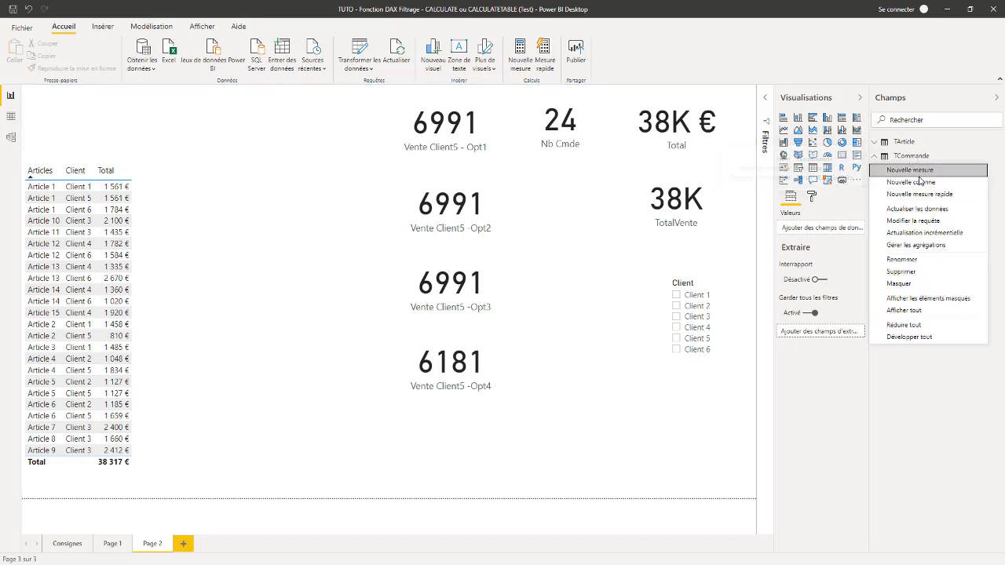
{"action": "left_click", "coordinate": [915, 170]}
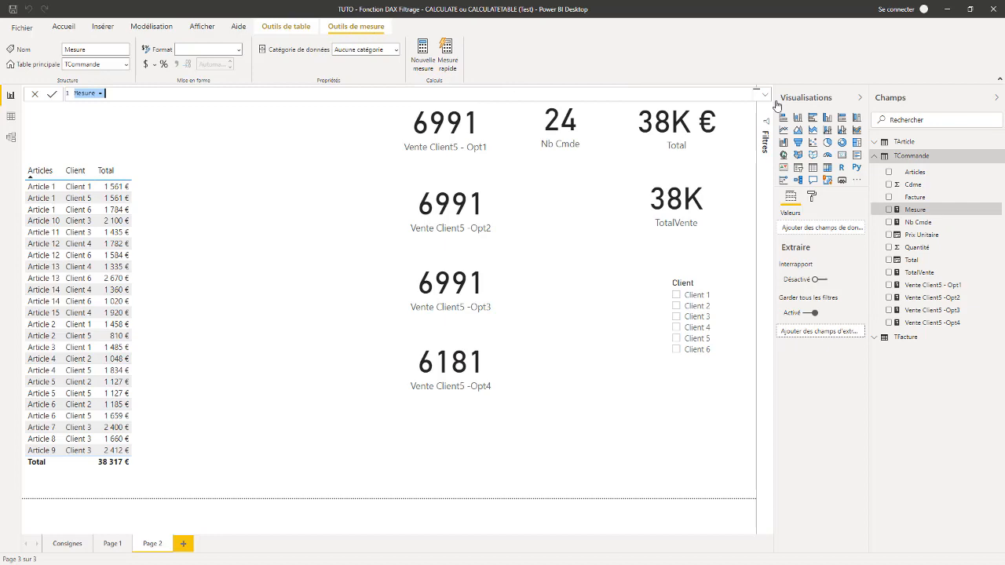
{"action": "left_click", "coordinate": [765, 95]}
{"action": "left_click", "coordinate": [107, 93]}
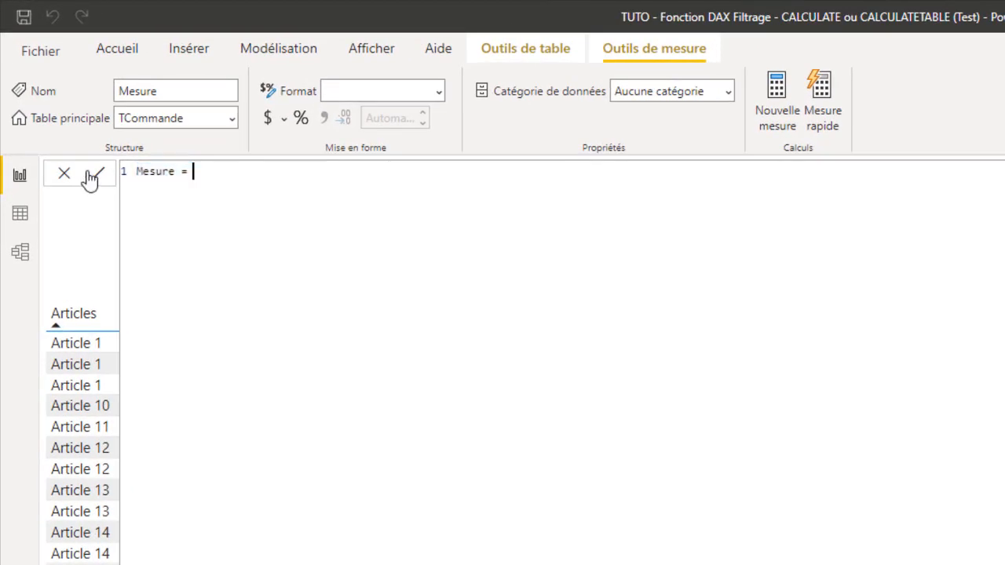
{"action": "key", "text": "shift+Home"}
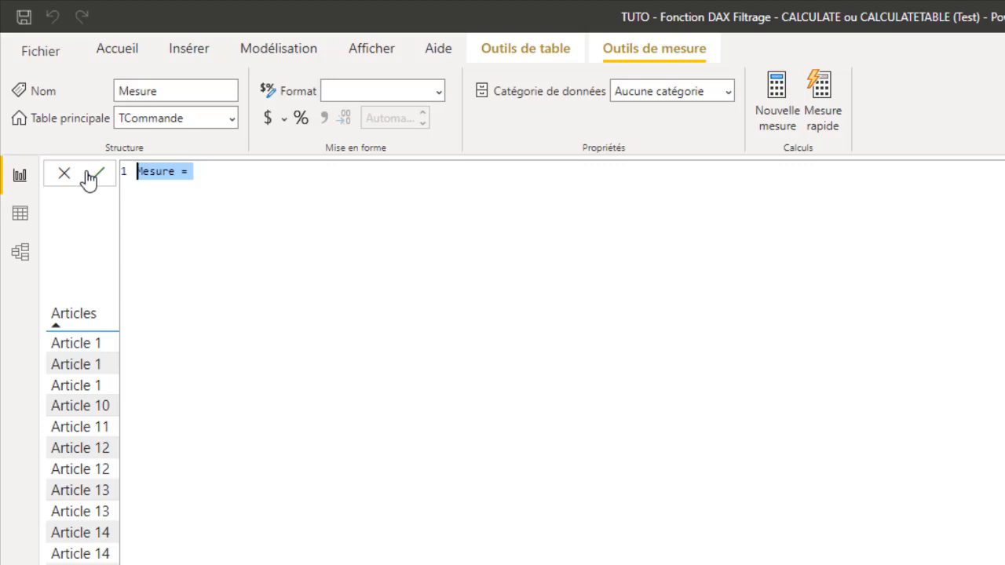
{"action": "type", "text": "Ventes"}
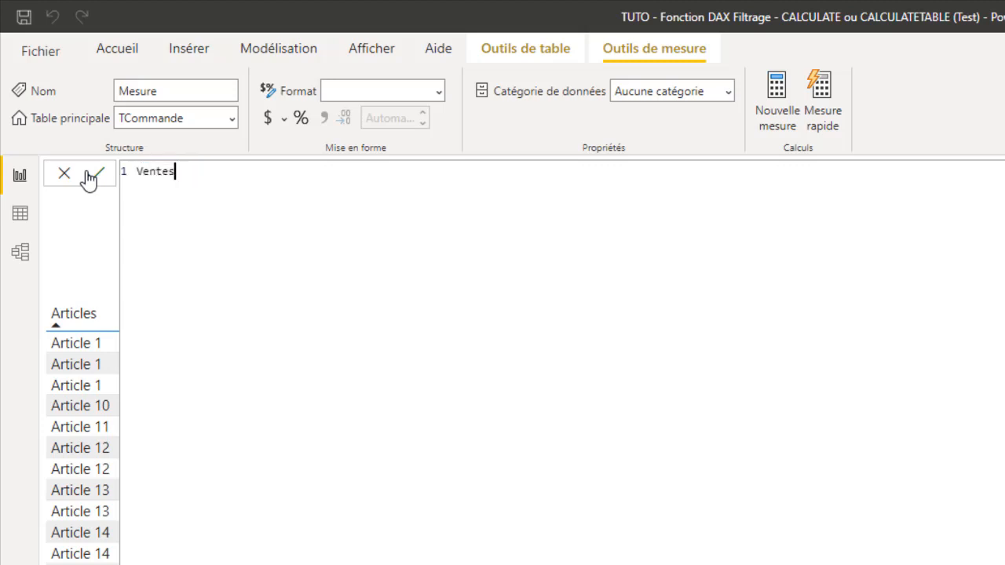
{"action": "key", "text": "BackSpace"}
{"action": "type", "text": "Client - Opt 2"}
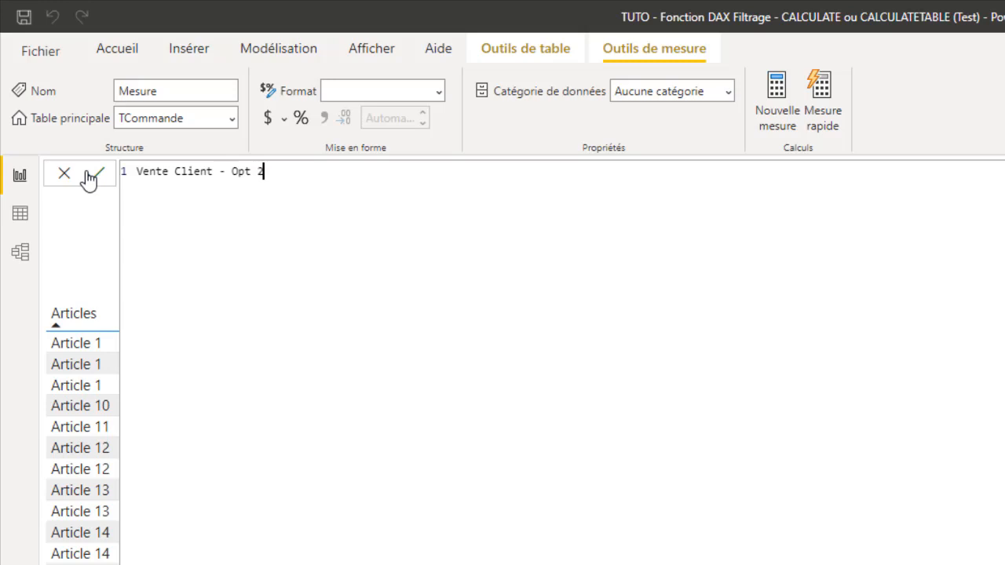
{"action": "key", "text": "BackSpace"}
{"action": "key", "text": "BackSpace"}
{"action": "type", "text": "5 ="}
Step: Begin the Vente Client - Opt 5 formula with CALCULATE on its own line and [TotalVente] as its expression
{"action": "key", "text": "shift+Return"}
{"action": "type", "text": "CALCU"}
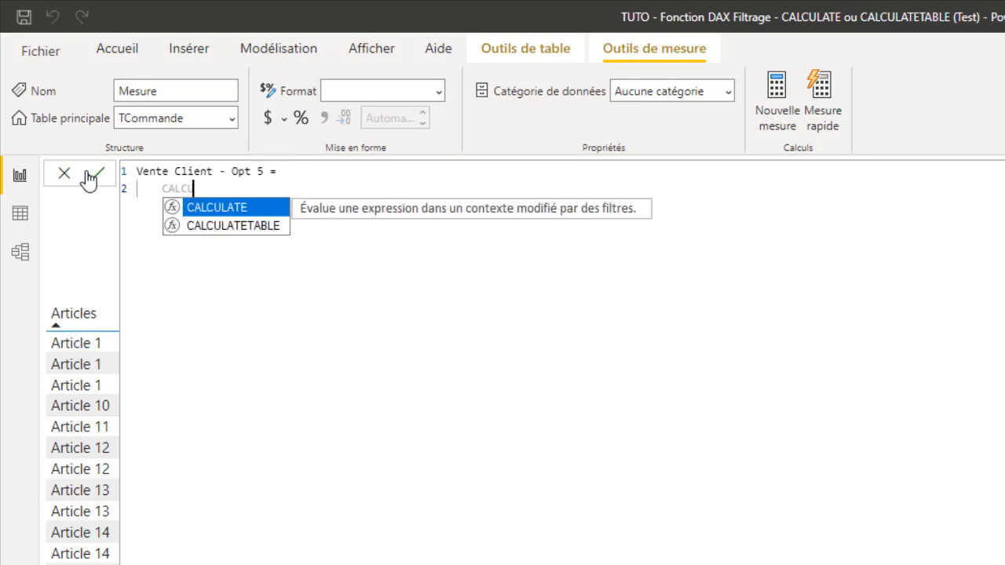
{"action": "key", "text": "Tab"}
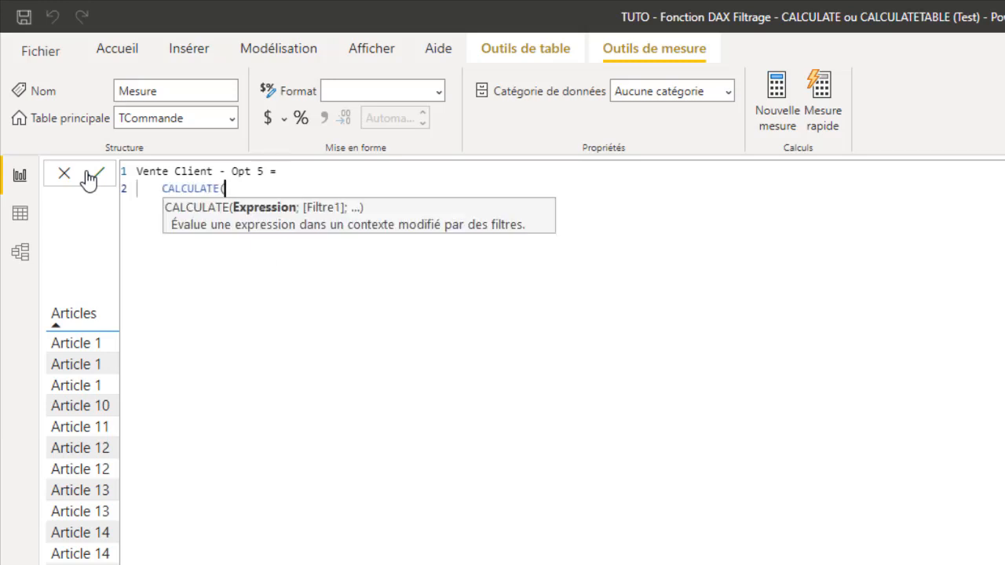
{"action": "key", "text": "shift+Return"}
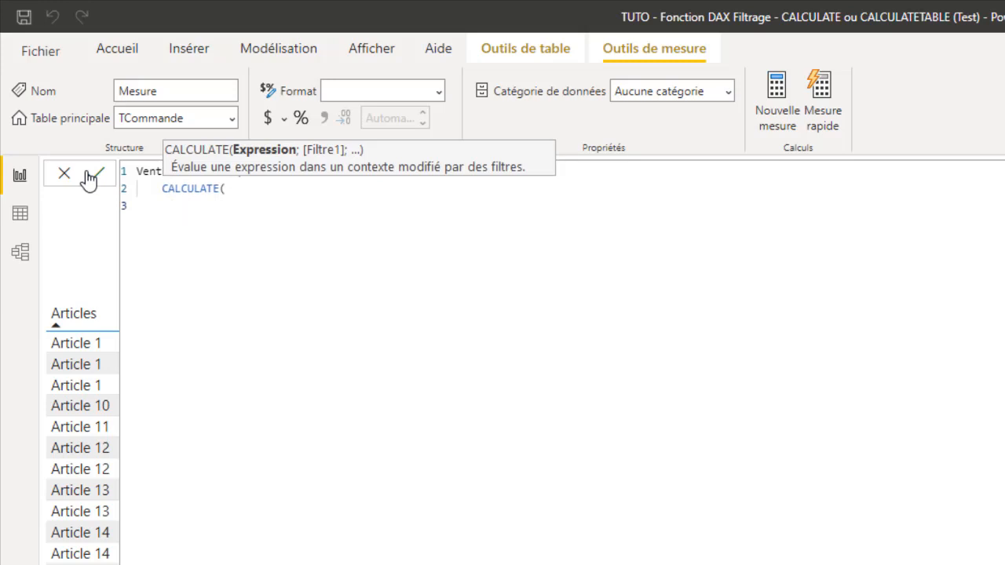
{"action": "type", "text": "to"}
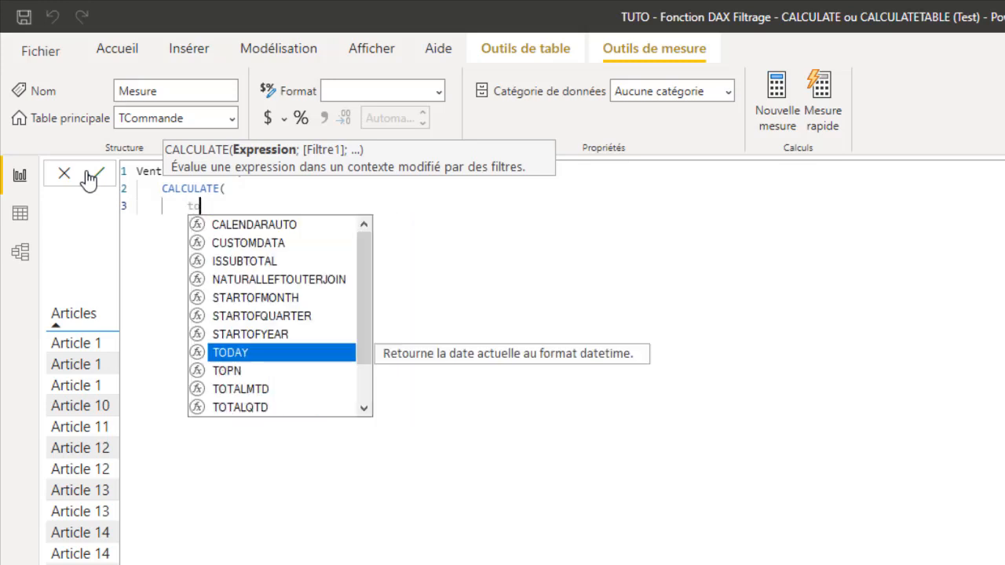
{"action": "type", "text": "t"}
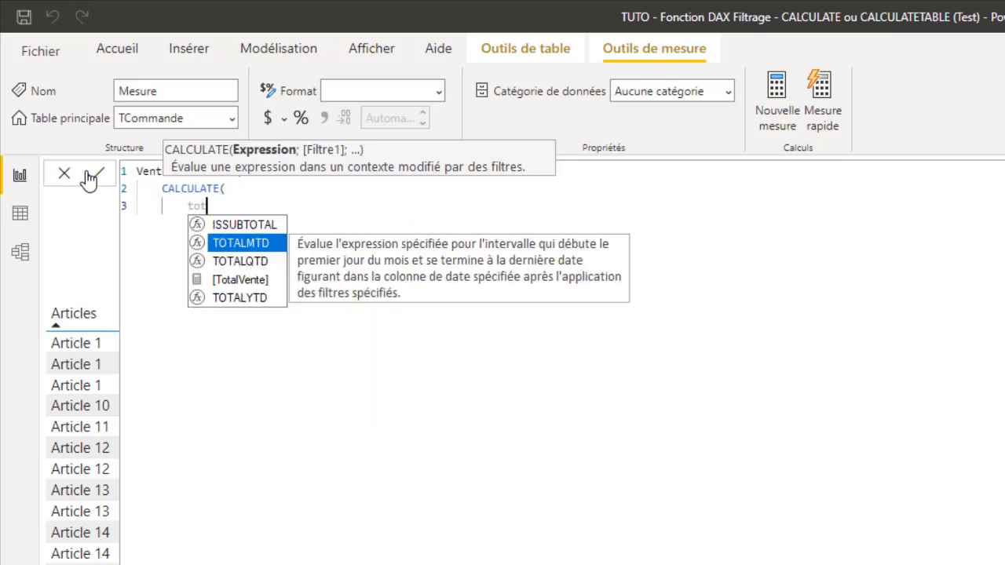
{"action": "key", "text": "Down"}
{"action": "key", "text": "Down"}
{"action": "key", "text": "Tab"}
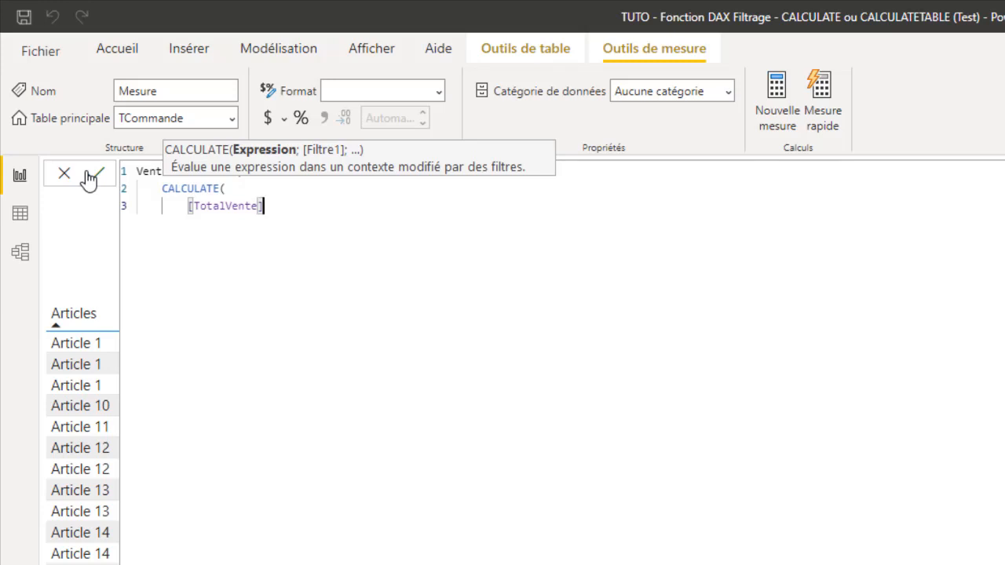
{"action": "type", "text": ";"}
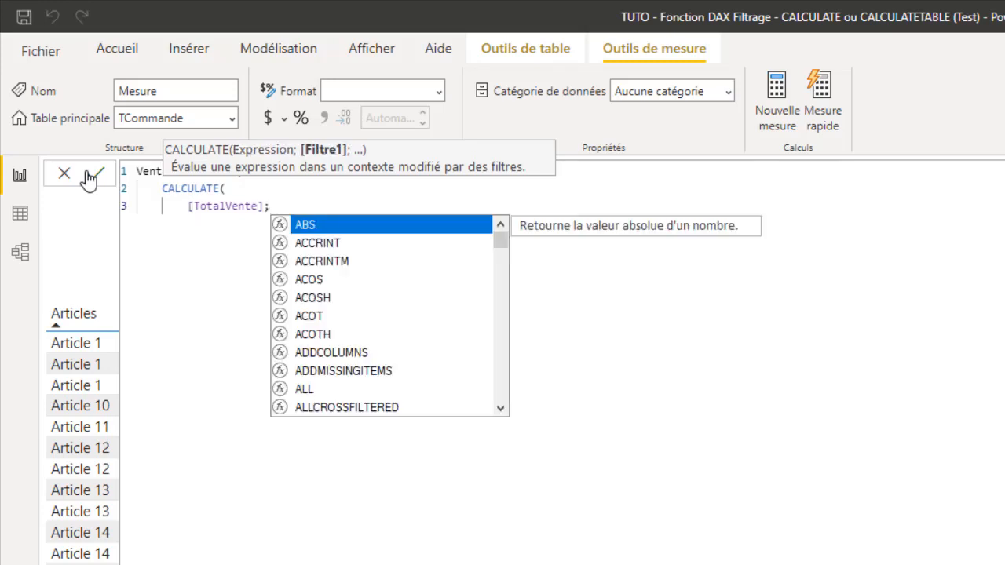
{"action": "key", "text": "shift+Return"}
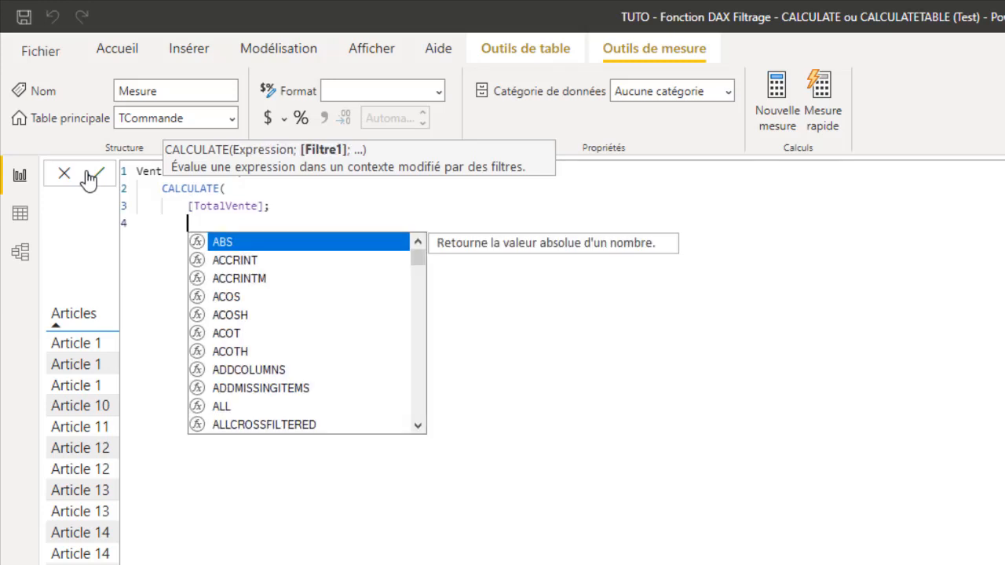
Step: Nest CALCULATETABLE as the filter argument of CALCULATE, with TFacture as its table
{"action": "type", "text": "CAL"}
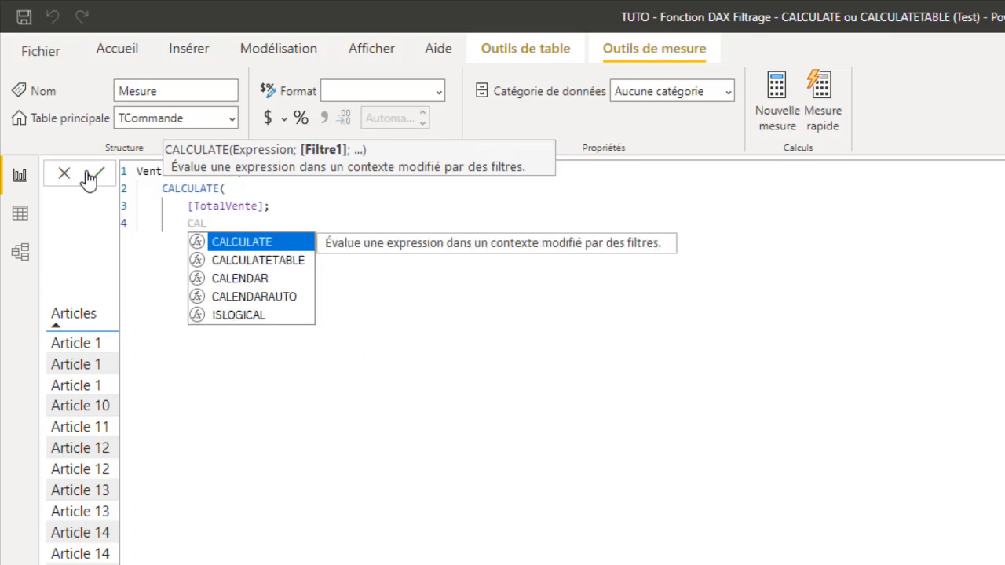
{"action": "key", "text": "Down"}
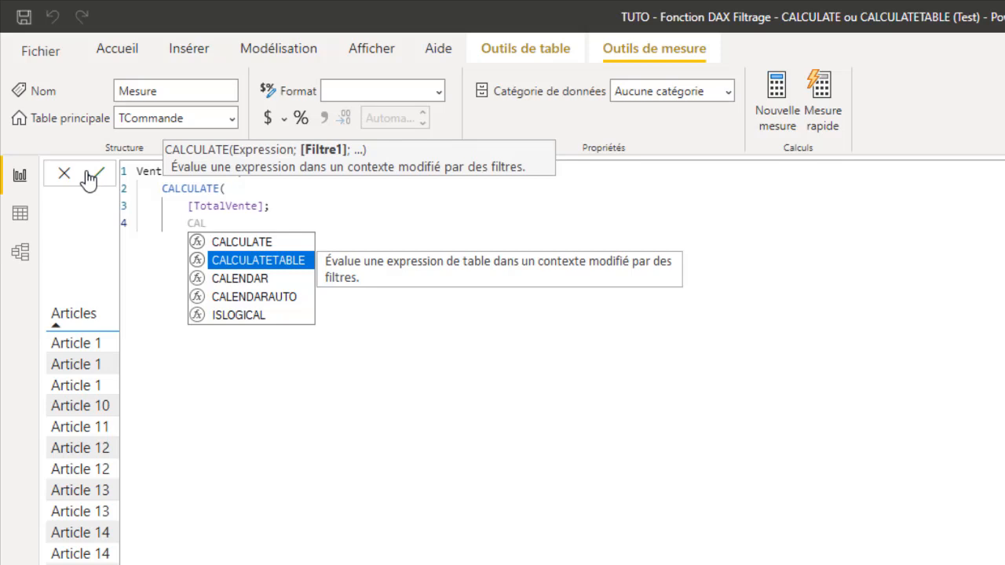
{"action": "key", "text": "Tab"}
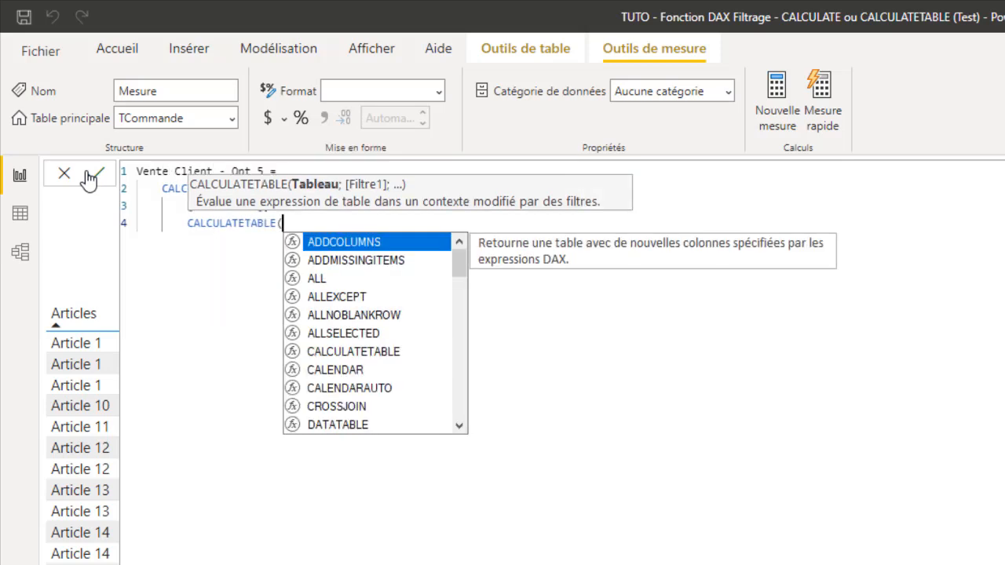
{"action": "key", "text": "shift+Return"}
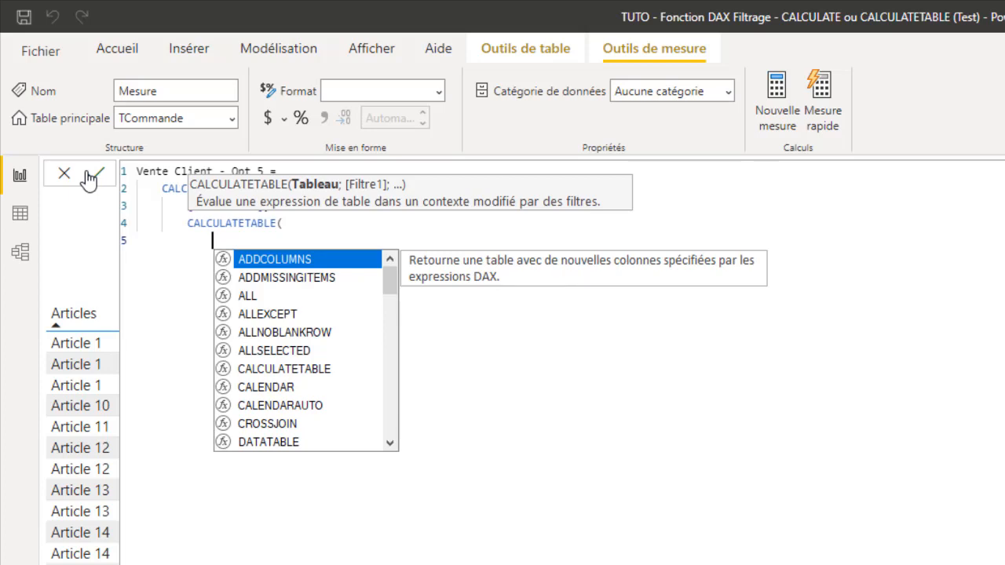
{"action": "type", "text": "T"}
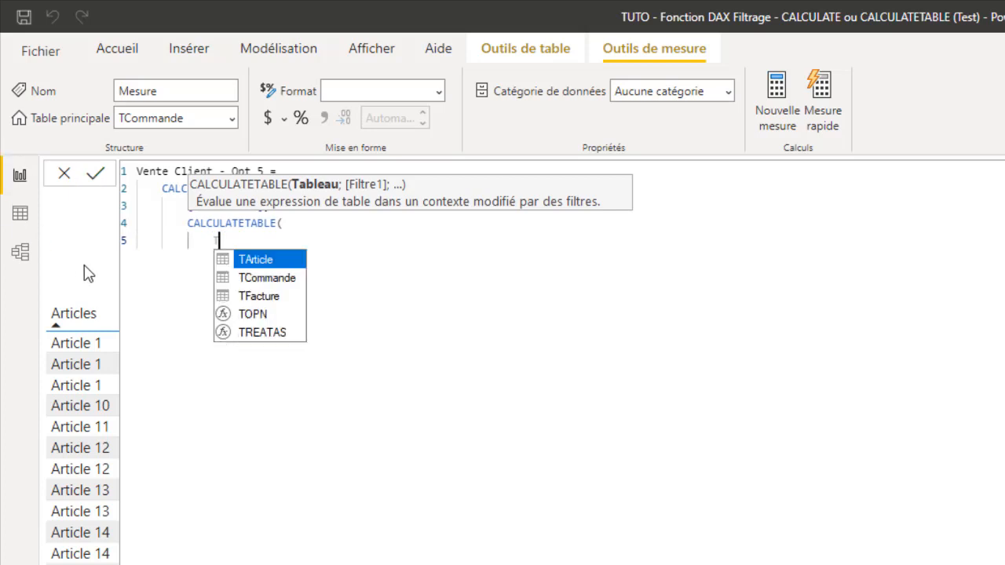
{"action": "left_click", "coordinate": [290, 297]}
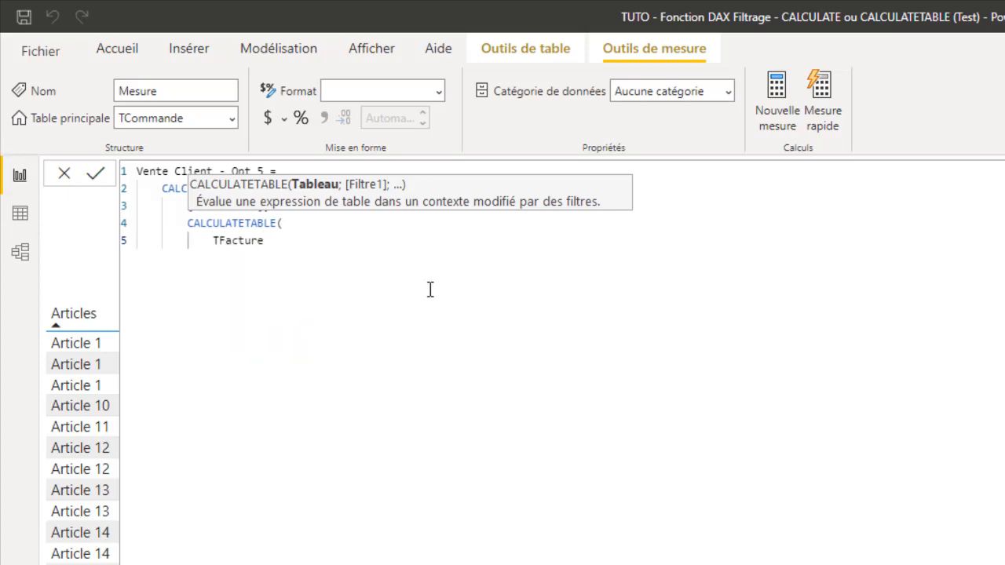
{"action": "type", "text": ";"}
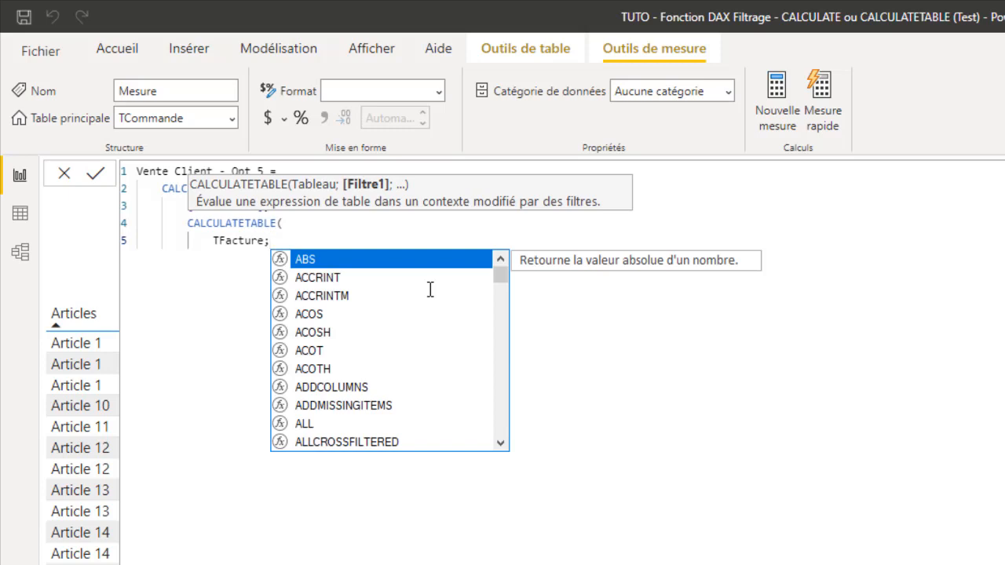
Step: Add the condition TFacture[Client] ="Client 5" as the filter of CALCULATETABLE
{"action": "type", "text": "cl"}
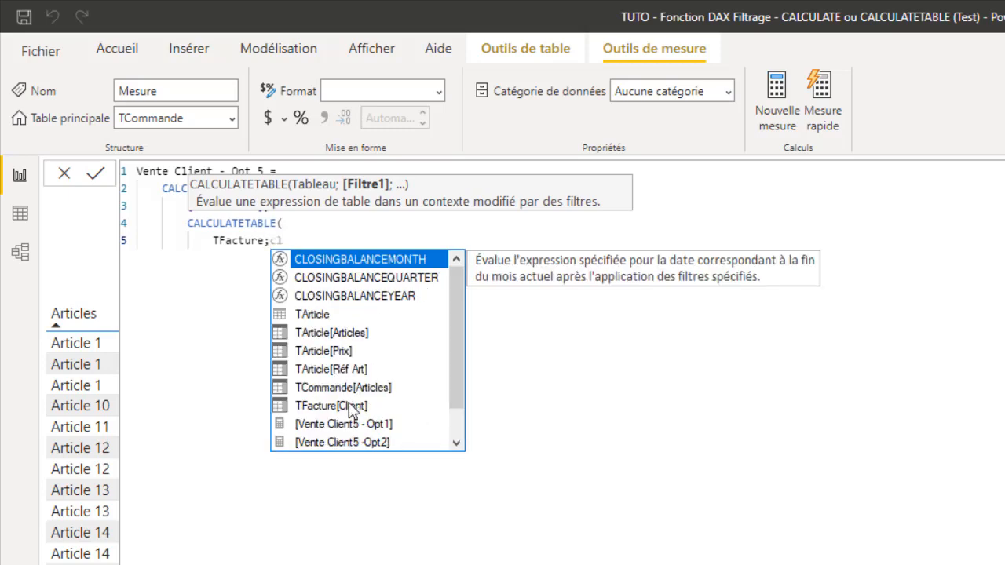
{"action": "left_click", "coordinate": [355, 406]}
{"action": "type", "text": "=\""}
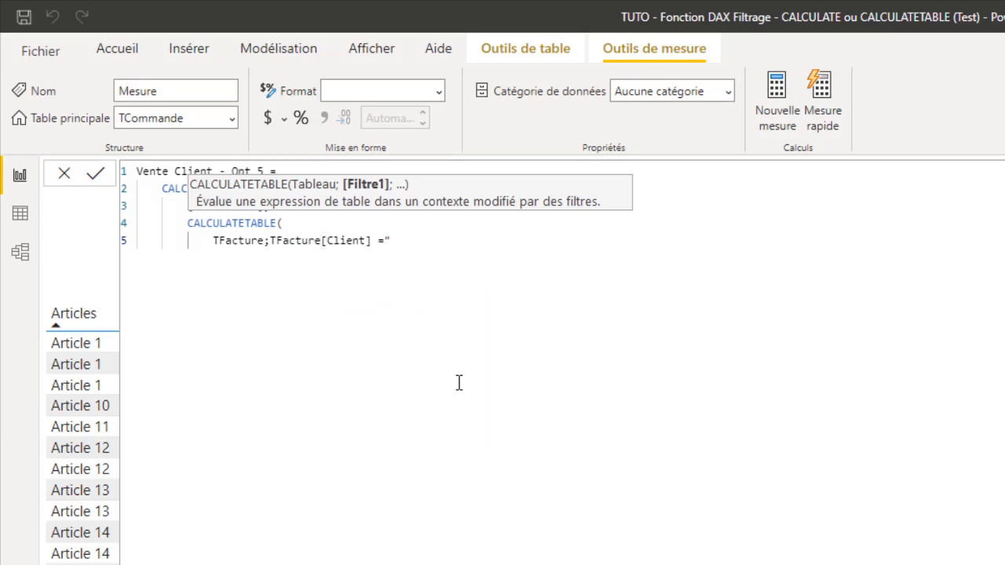
{"action": "type", "text": "Client"}
{"action": "type", "text": " 5\""}
{"action": "type", "text": ")"}
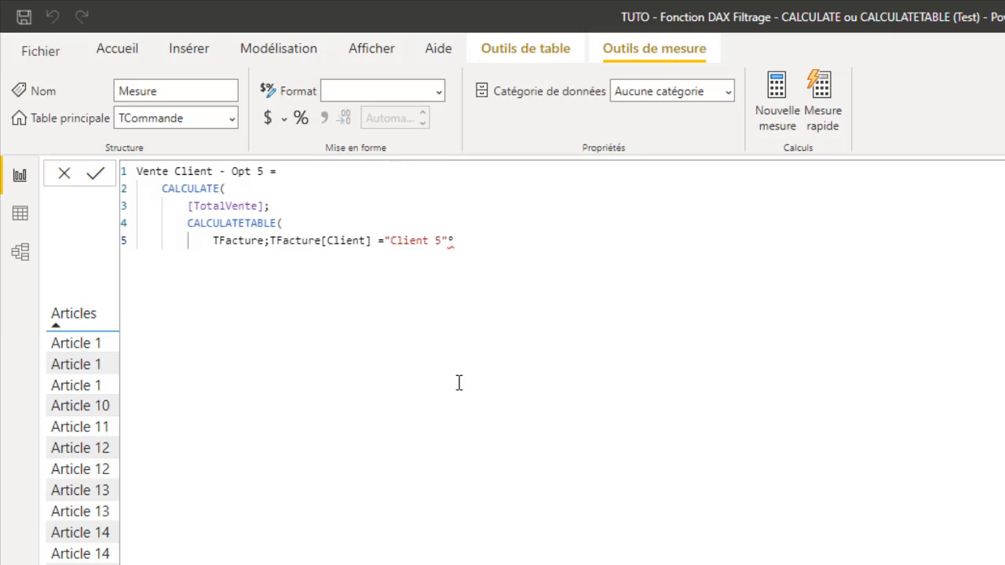
{"action": "key", "text": "BackSpace"}
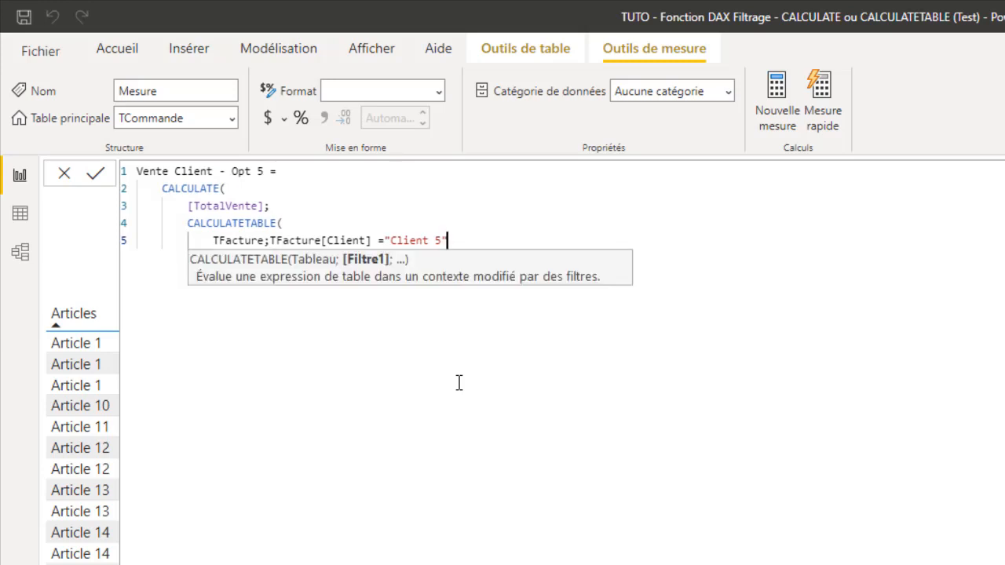
Step: Close CALCULATETABLE and CALCULATE with parentheses on separate lines and validate the measure
{"action": "key", "text": "Return"}
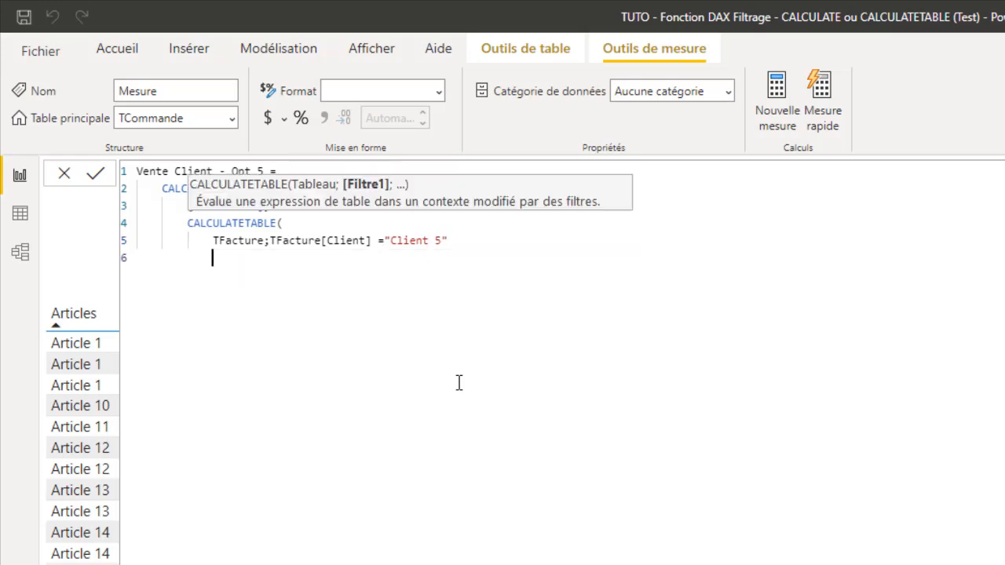
{"action": "key", "text": "BackSpace"}
{"action": "type", "text": ")"}
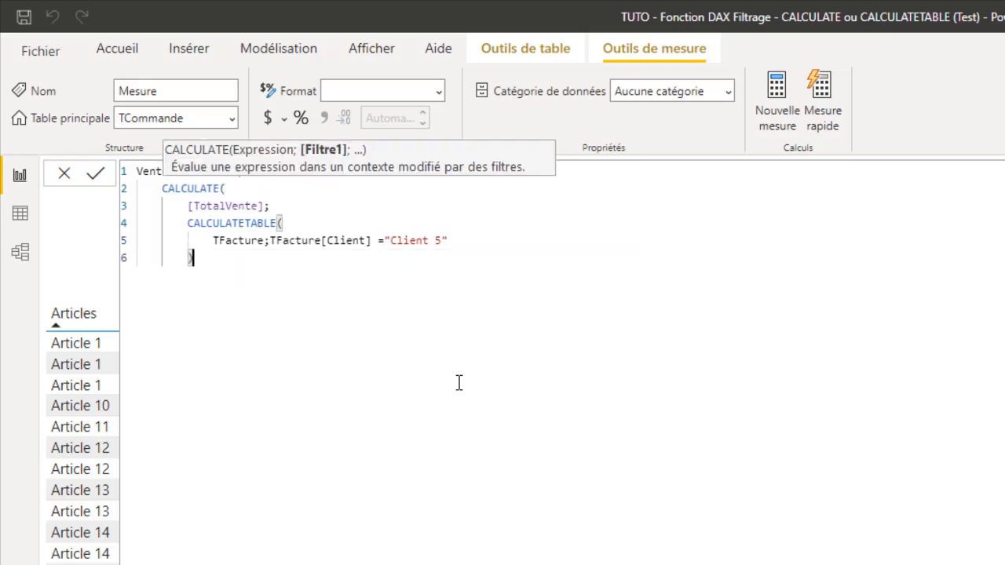
{"action": "key", "text": "Return"}
{"action": "key", "text": "BackSpace"}
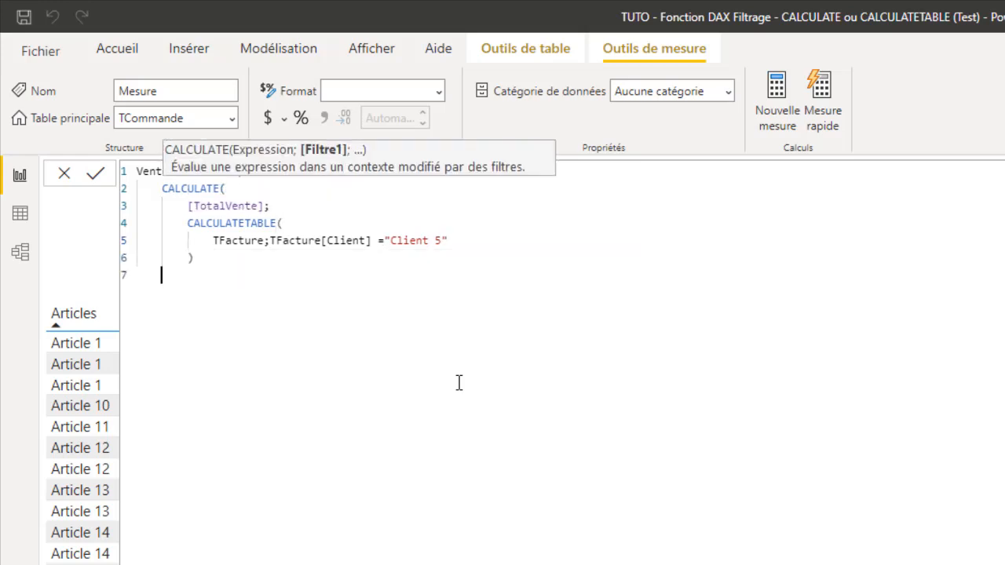
{"action": "type", "text": ")"}
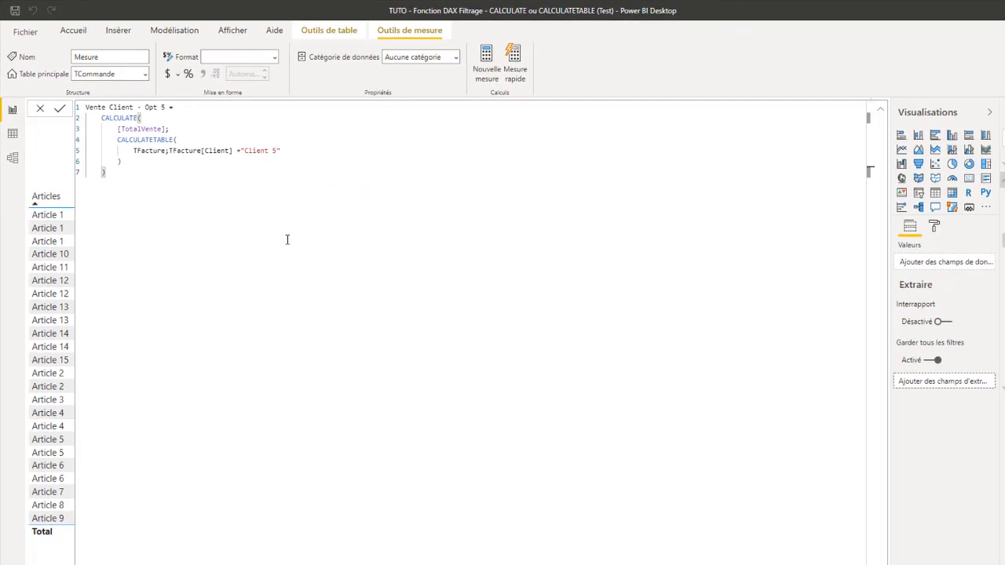
{"action": "key", "text": "Return"}
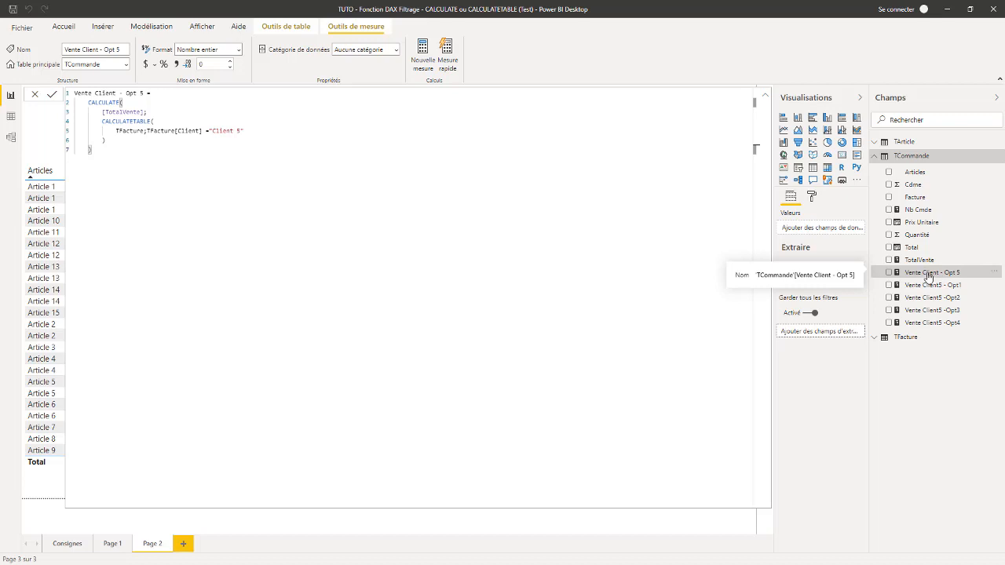
Step: Collapse the formula and show Vente Client - Opt 5 as a slightly shortened card beneath the Vente Client5 -Opt4 card
{"action": "left_click", "coordinate": [766, 96]}
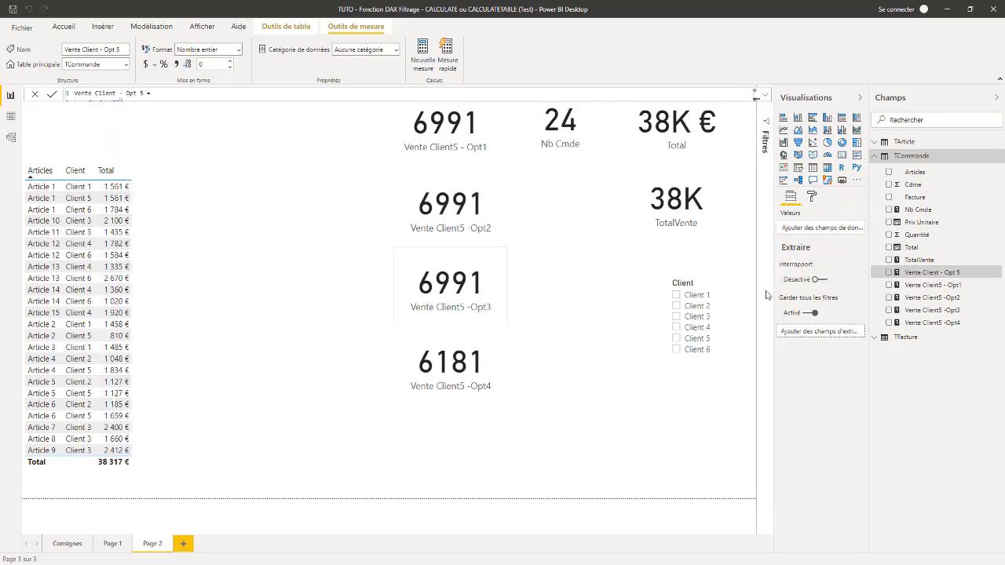
{"action": "left_click_drag", "start_coordinate": [909, 280], "coordinate": [463, 449]}
{"action": "left_click", "coordinate": [842, 155]}
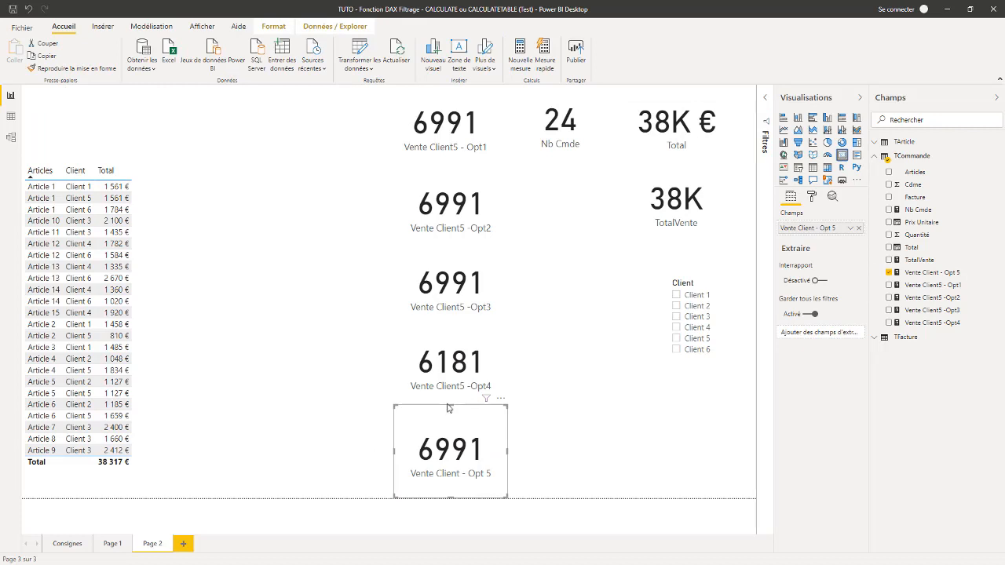
{"action": "left_click_drag", "start_coordinate": [452, 409], "coordinate": [469, 428]}
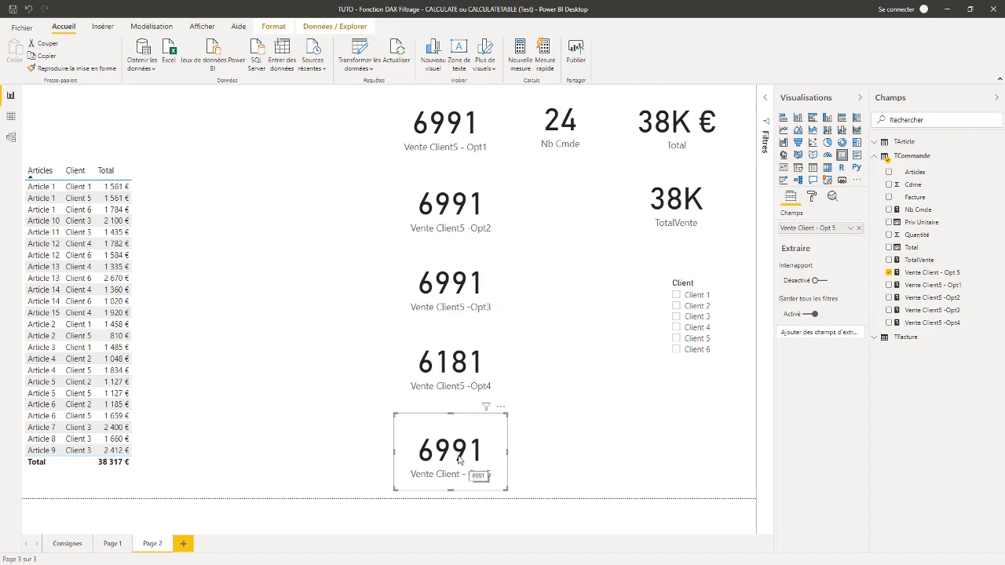
Step: Sort the Articles table by Client and display the full formula of Vente Client5 -Opt4
{"action": "left_click", "coordinate": [82, 175]}
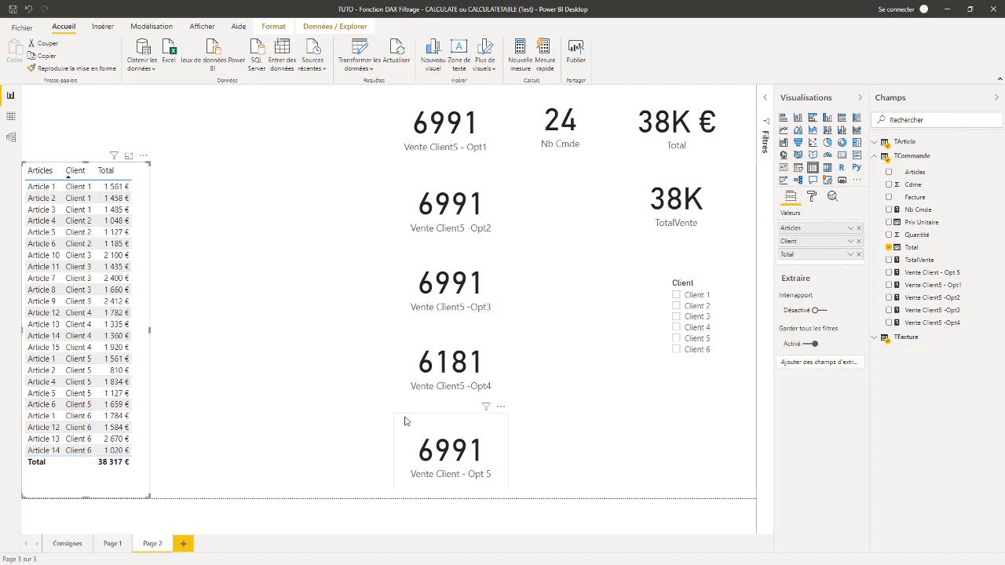
{"action": "left_click", "coordinate": [506, 412]}
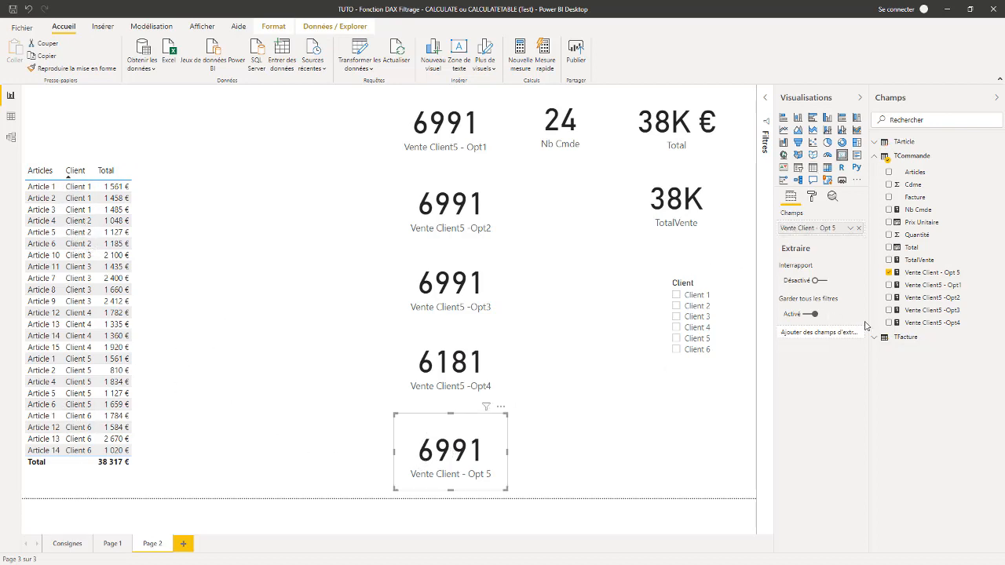
{"action": "left_click", "coordinate": [932, 323]}
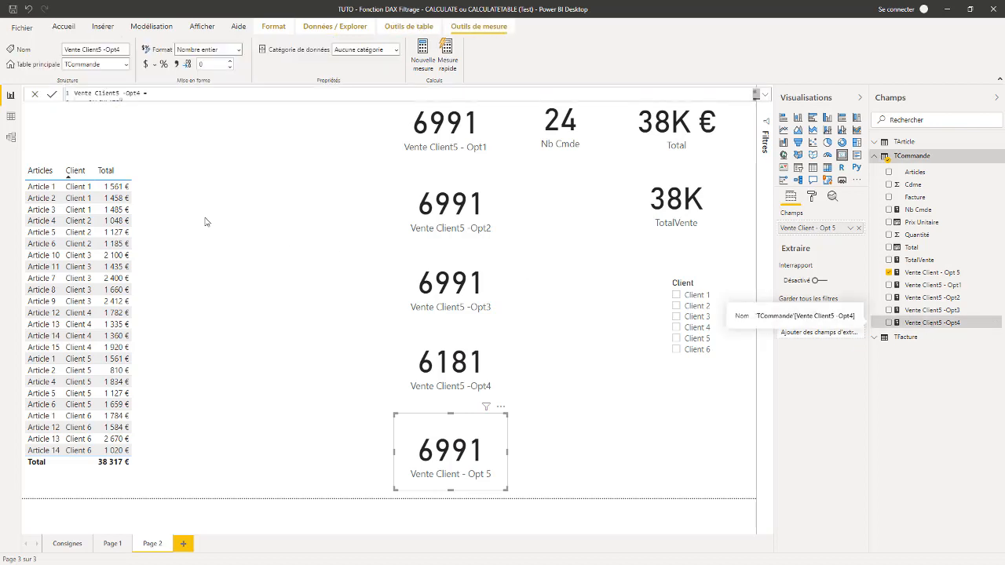
{"action": "left_click", "coordinate": [765, 95]}
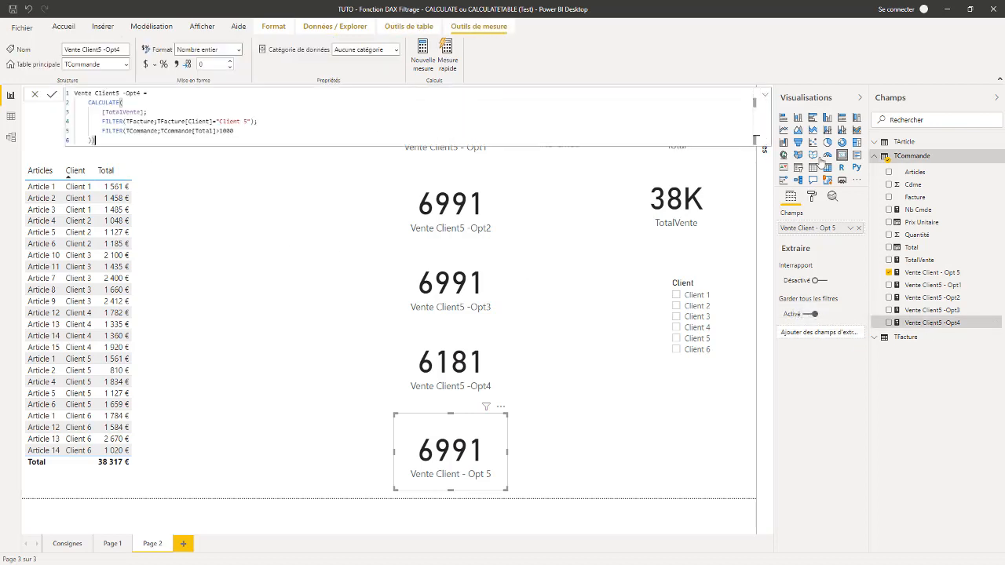
Step: Add TCommande[Total] >1000 as a second CALCULATETABLE filter on its own line in Vente Client - Opt 5 and validate the measure
{"action": "left_click", "coordinate": [939, 273]}
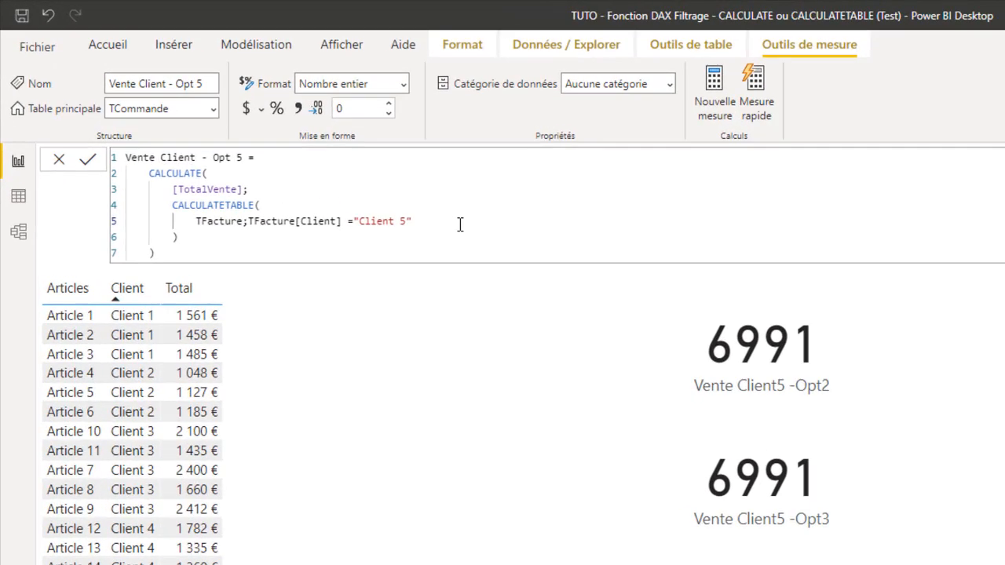
{"action": "type", "text": ";"}
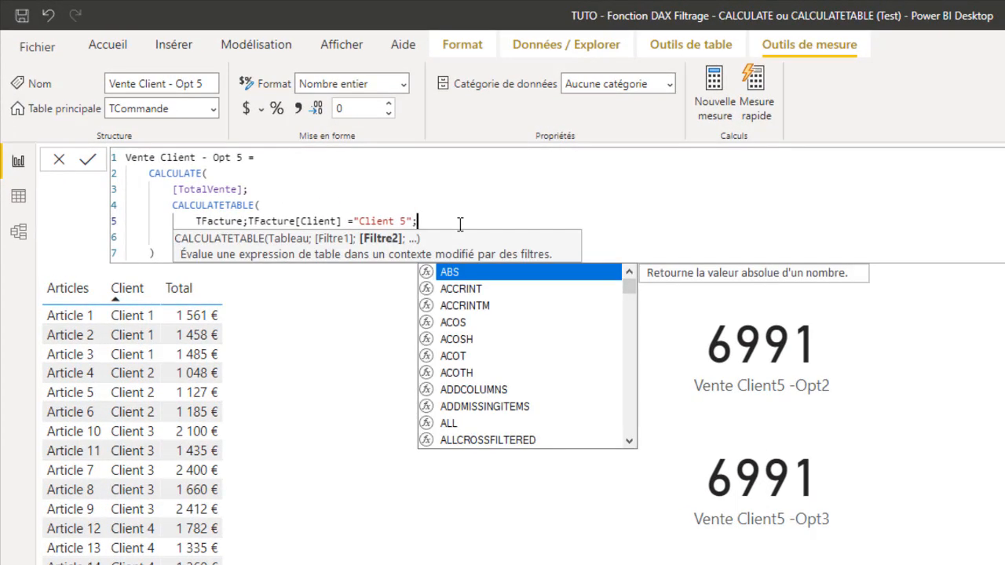
{"action": "key", "text": "shift+Return"}
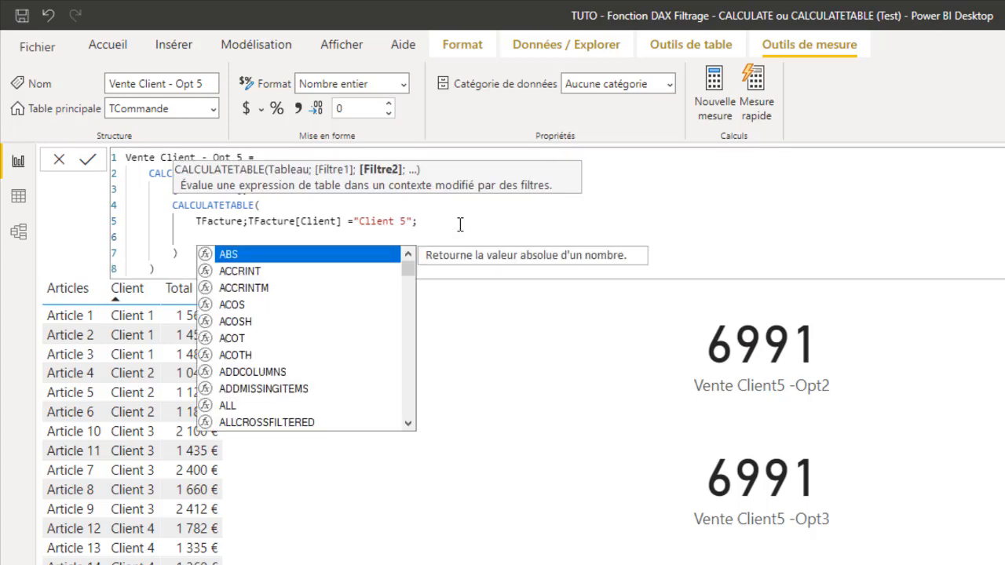
{"action": "type", "text": "T"}
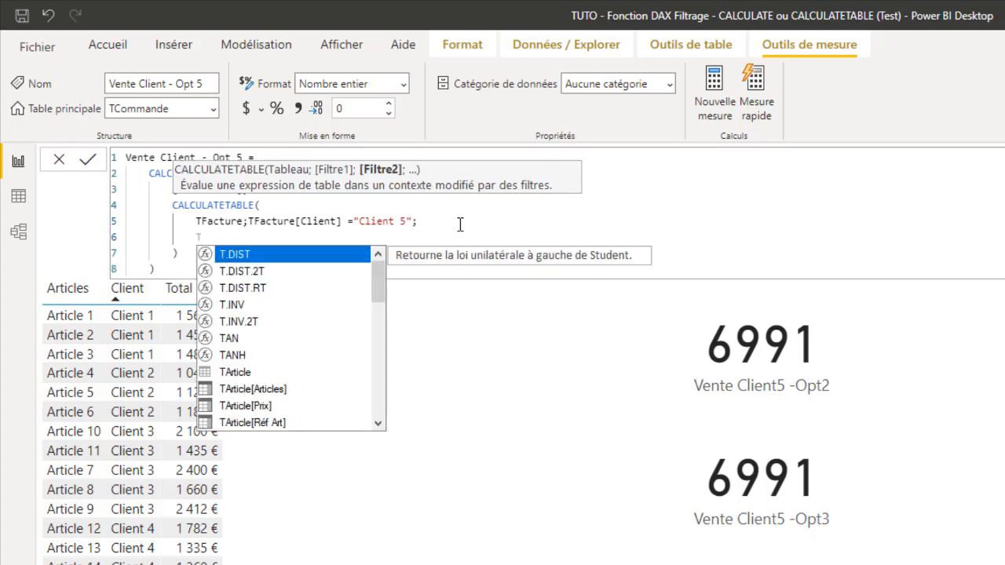
{"action": "type", "text": "c"}
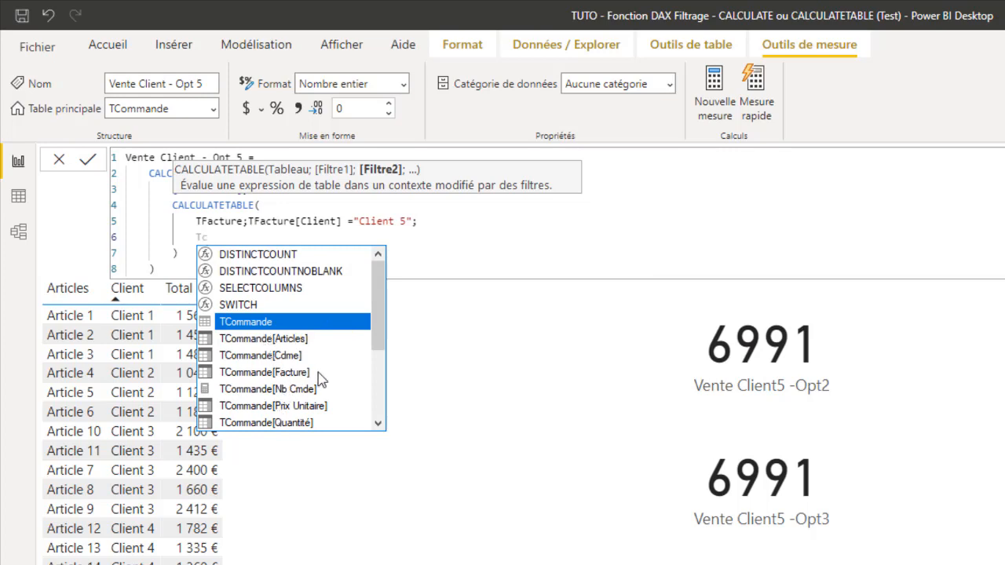
{"action": "scroll", "coordinate": [375, 319], "scroll_direction": "down", "scroll_amount": 2}
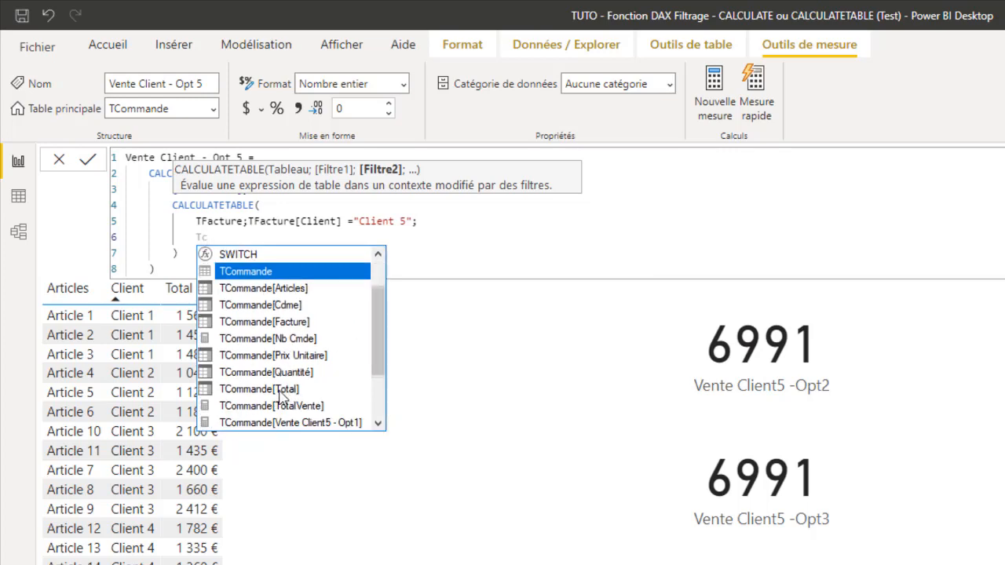
{"action": "left_click", "coordinate": [281, 390]}
{"action": "left_click", "coordinate": [280, 391]}
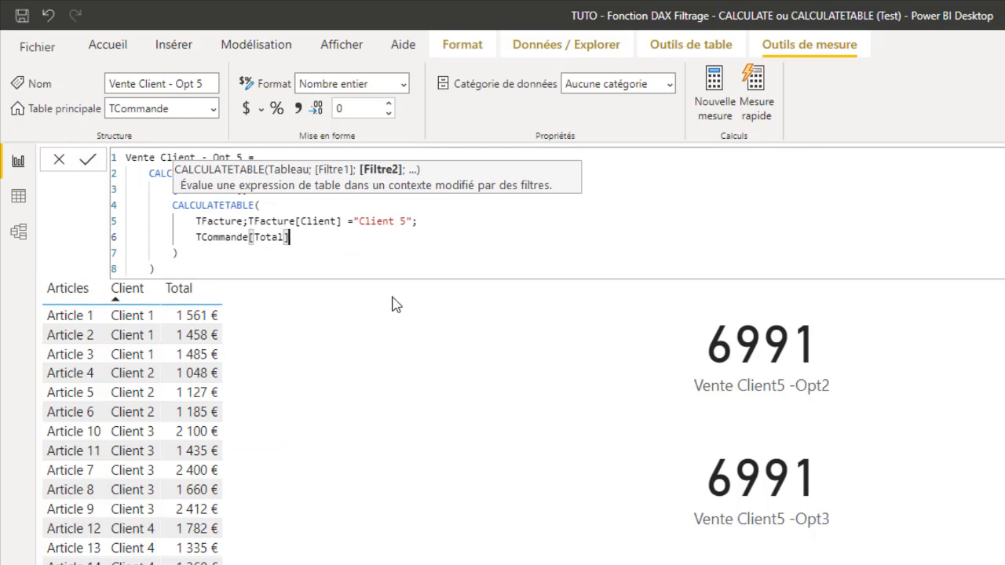
{"action": "type", "text": ">1000"}
{"action": "key", "text": "Return"}
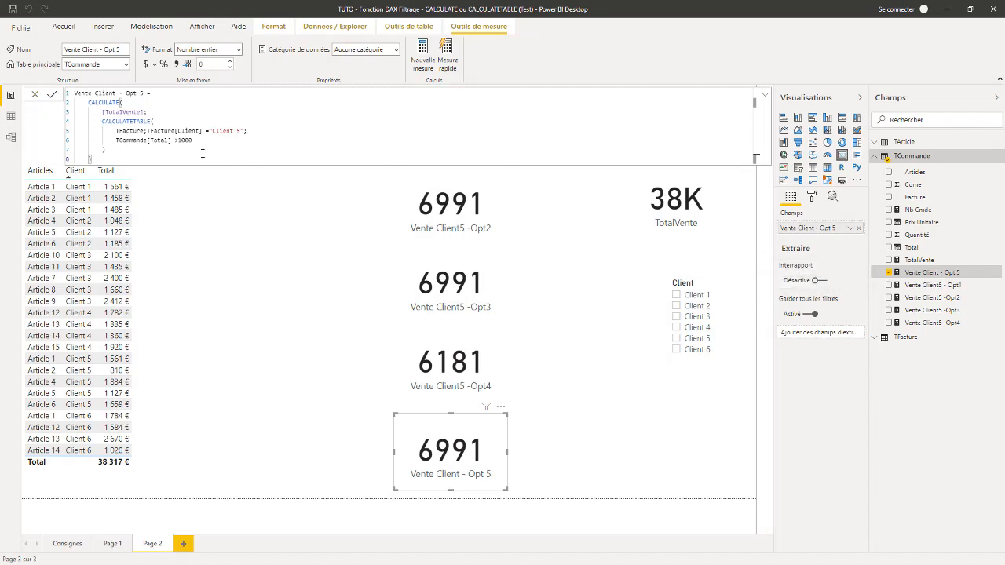
Step: Examine the CALCULATETABLE arguments of Vente Client - Opt 5, comparing the TFacture table argument with the TCommande[Total] condition
{"action": "left_click", "coordinate": [117, 140]}
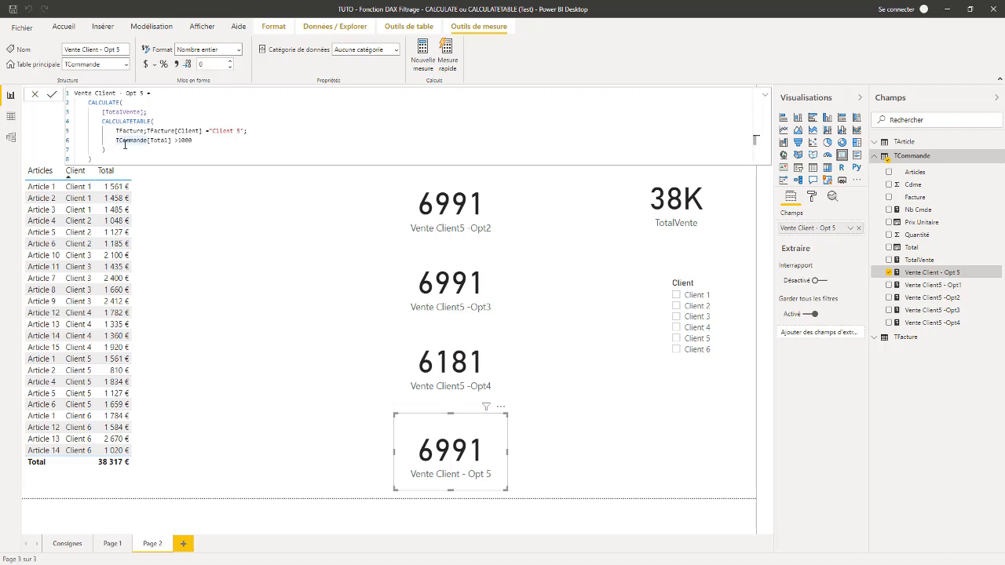
{"action": "left_click", "coordinate": [155, 121]}
{"action": "left_click", "coordinate": [113, 139]}
{"action": "left_click_drag", "start_coordinate": [117, 139], "coordinate": [149, 138]}
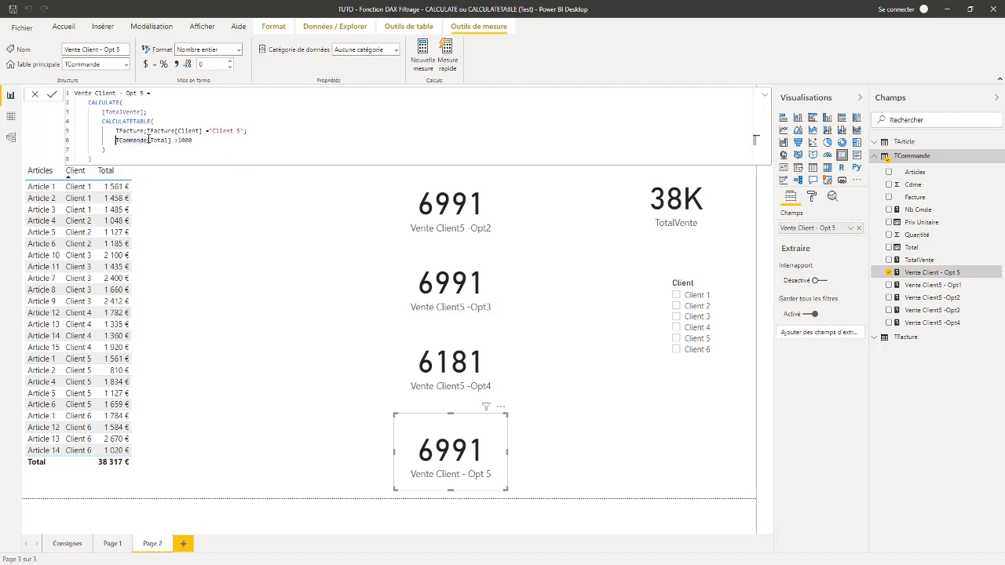
{"action": "left_click", "coordinate": [269, 129]}
{"action": "left_click", "coordinate": [115, 139]}
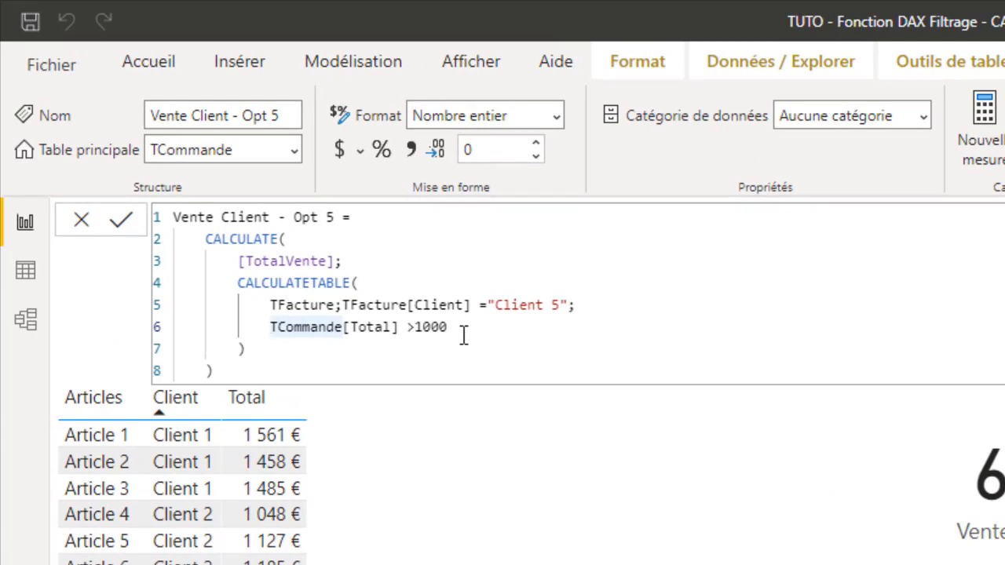
{"action": "key", "text": "Up"}
{"action": "key", "text": "Up"}
{"action": "key", "text": "End"}
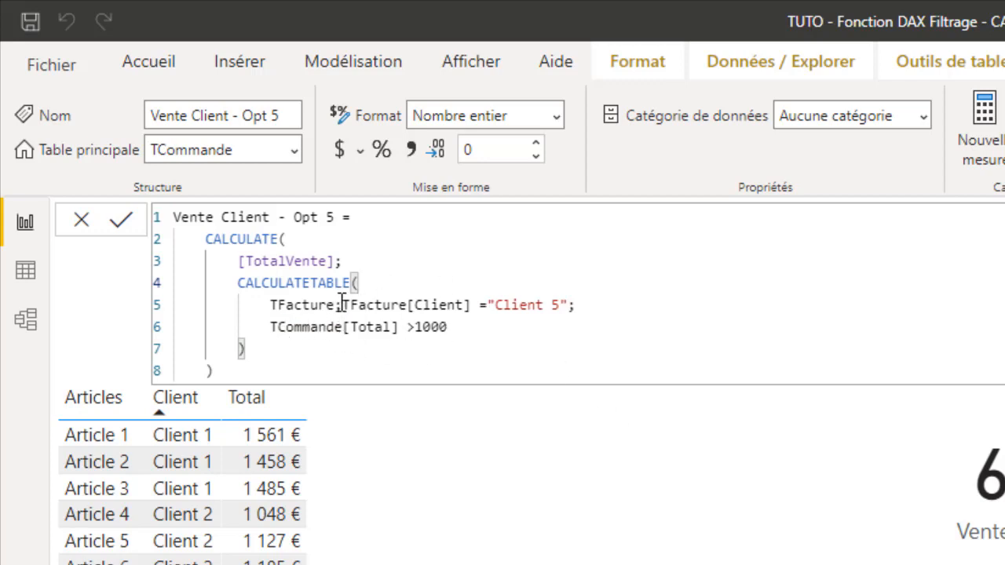
Step: Replace TFacture with TCommande as CALCULATETABLE's table argument, put the Client condition on its own line, and validate the measure
{"action": "left_click_drag", "start_coordinate": [343, 304], "coordinate": [278, 305]}
{"action": "key", "text": "BackSpace"}
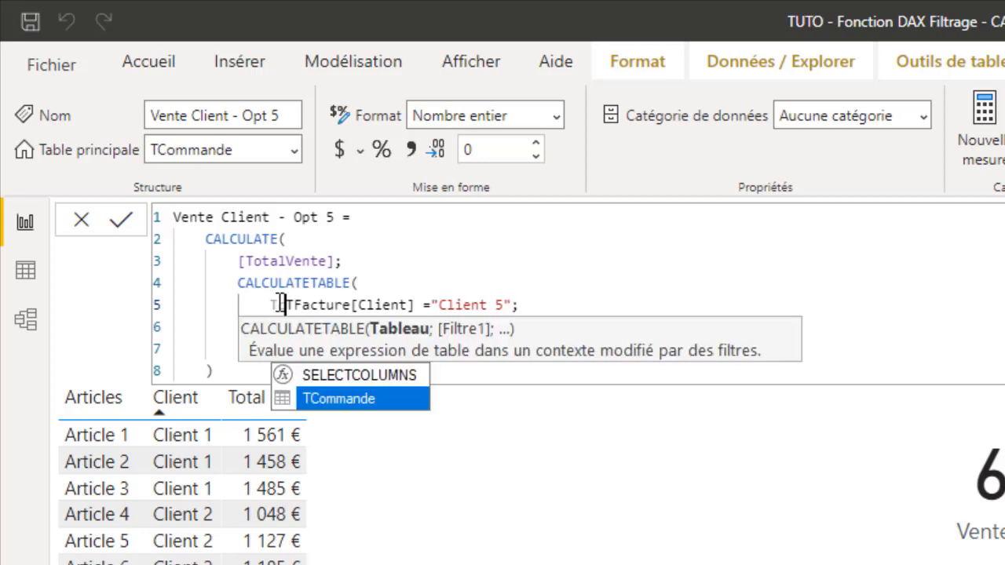
{"action": "left_click", "coordinate": [345, 398]}
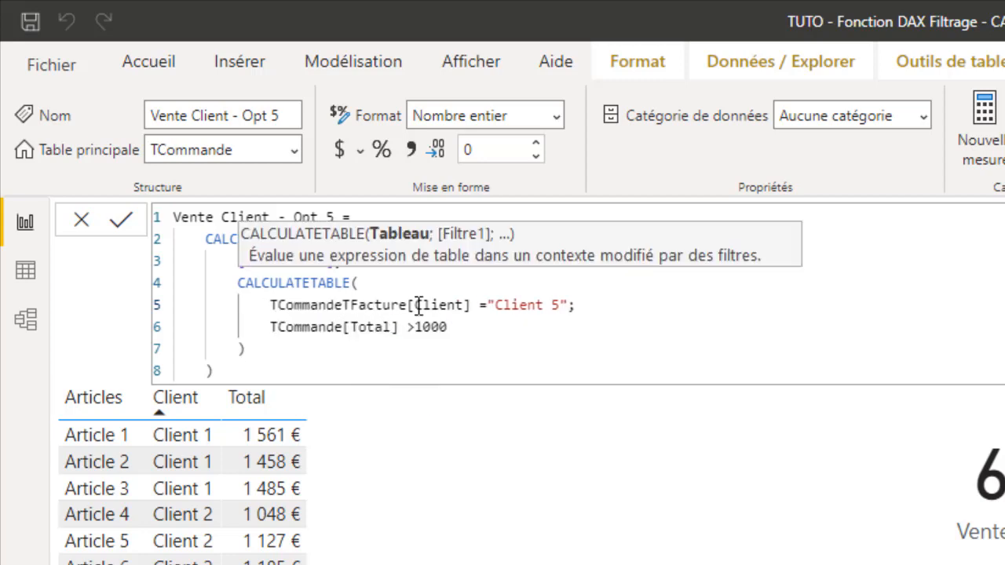
{"action": "type", "text": "."}
{"action": "key", "text": "BackSpace"}
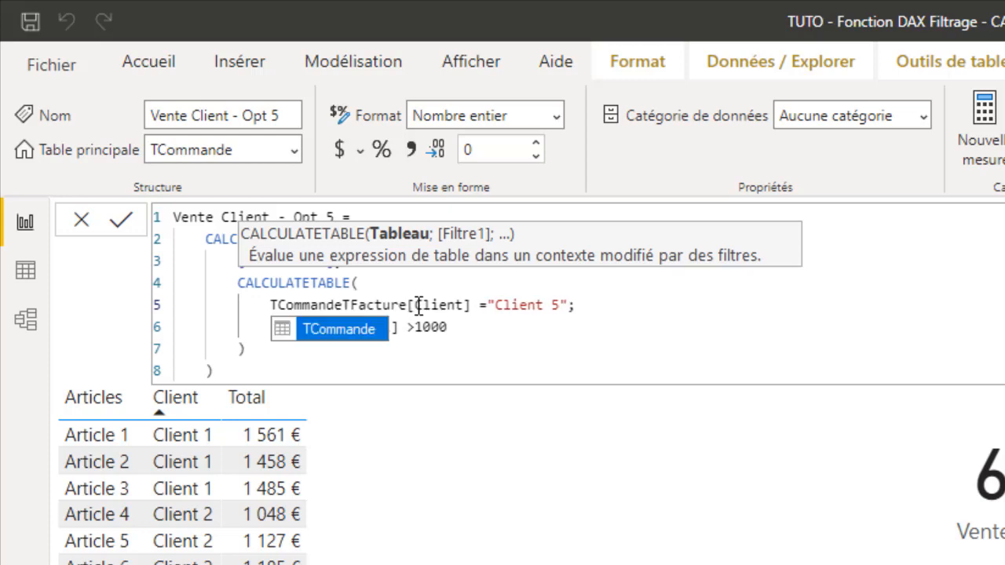
{"action": "type", "text": ";"}
{"action": "key", "text": "Return"}
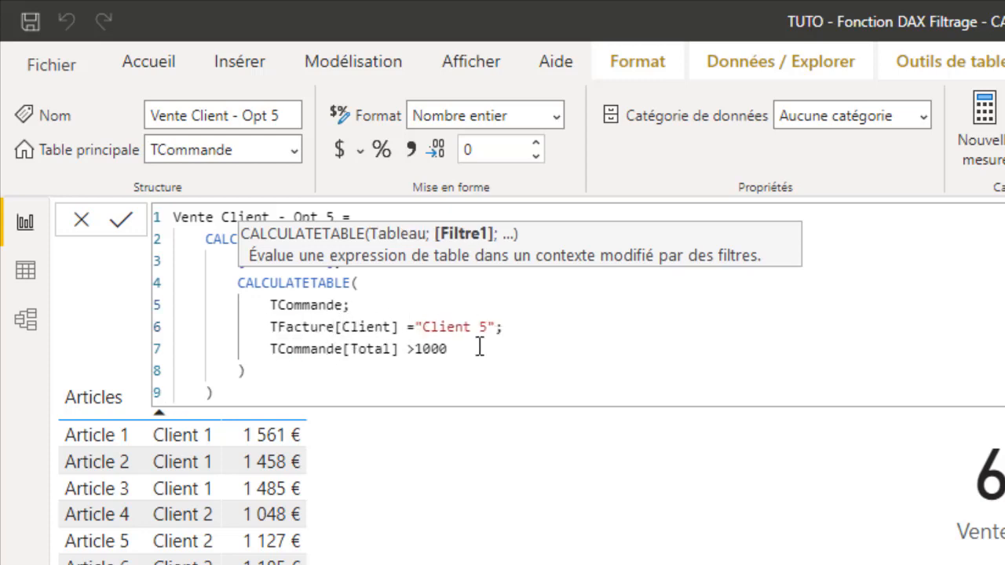
{"action": "left_click", "coordinate": [449, 348]}
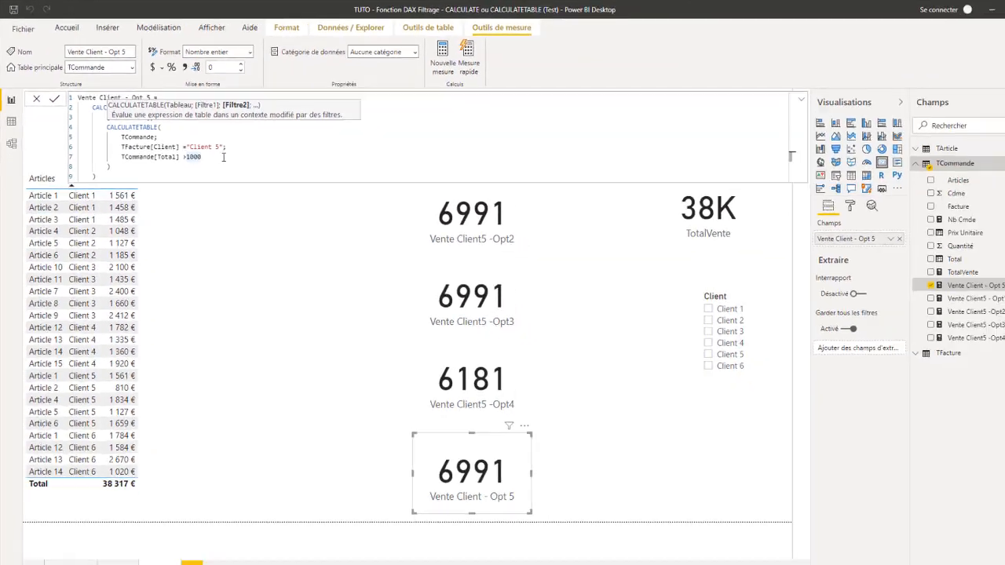
{"action": "key", "text": "Return"}
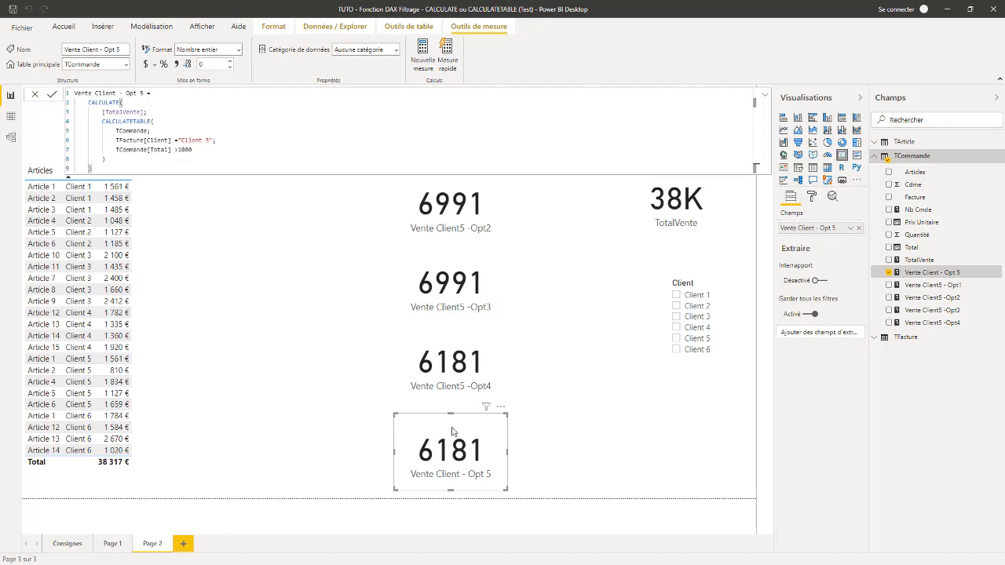
Step: Move the Vente Client - Opt 5 card beside the Vente Client5 -Opt4 card and insert an empty line after the Total condition
{"action": "left_click_drag", "start_coordinate": [453, 432], "coordinate": [582, 346]}
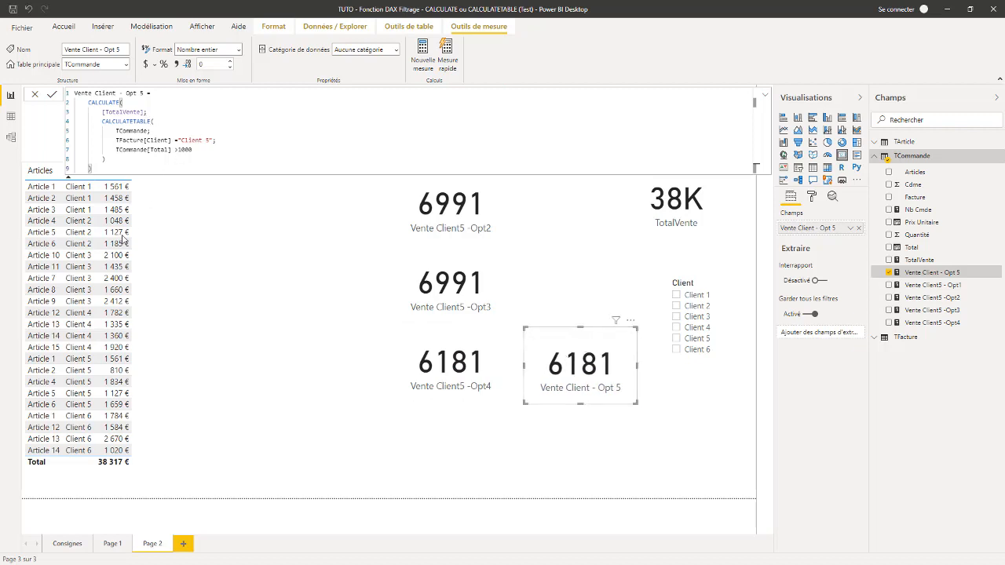
{"action": "left_click", "coordinate": [200, 153]}
{"action": "key", "text": "shift+Return"}
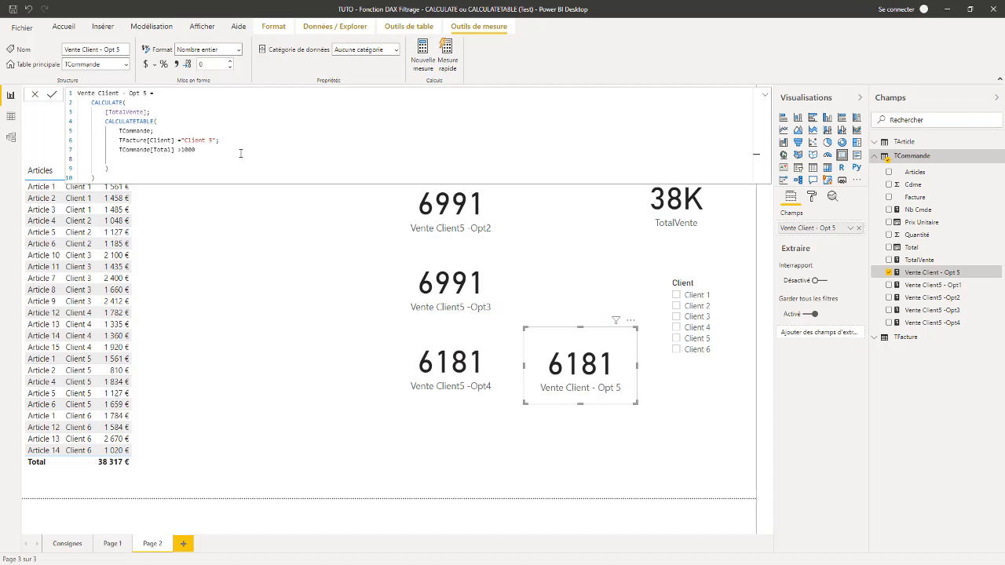
Step: Filter the report page to Client 5 with the Client slicer and select the Vente Client - Opt 5 card
{"action": "left_click", "coordinate": [676, 341]}
{"action": "left_click", "coordinate": [677, 341]}
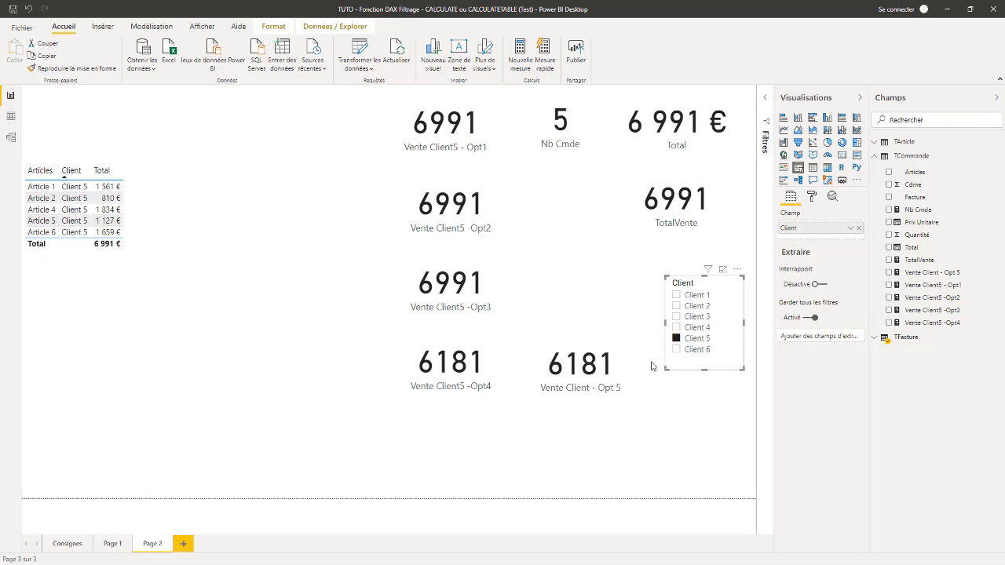
{"action": "left_click", "coordinate": [593, 369]}
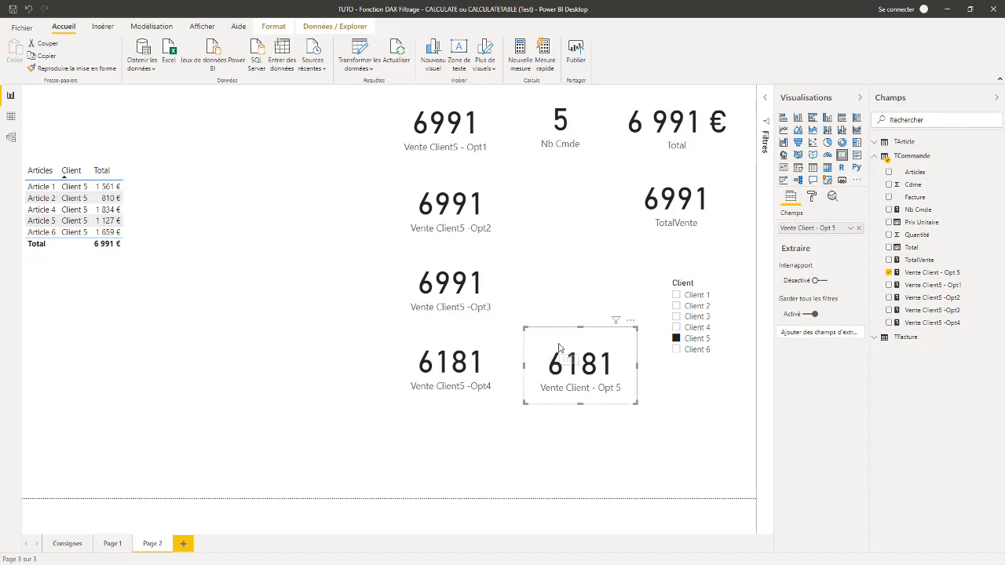
Step: Add TCommande[Articles] = "Article 4" as a third CALCULATETABLE filter in Vente Client - Opt 5
{"action": "left_click", "coordinate": [914, 324]}
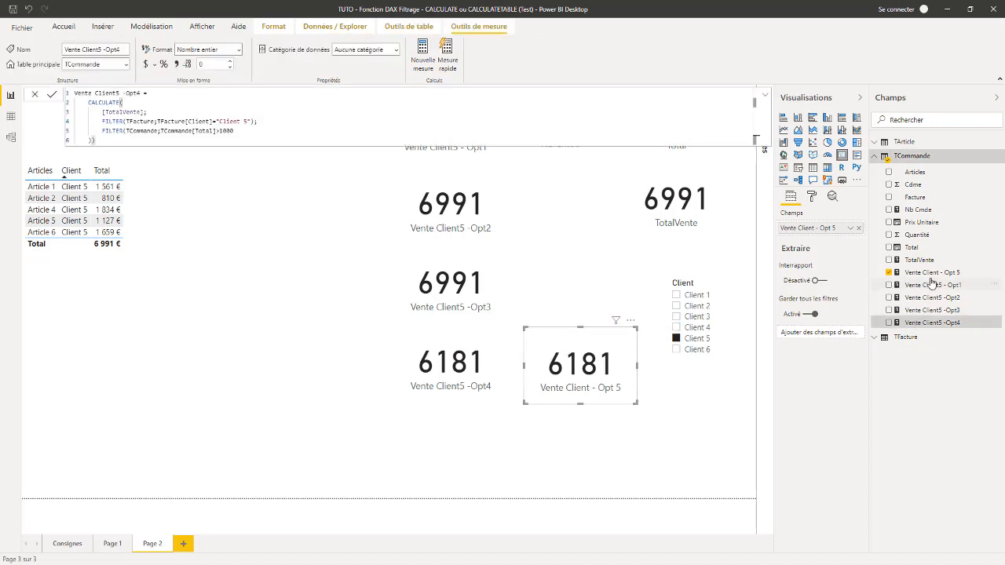
{"action": "left_click", "coordinate": [930, 275]}
{"action": "left_click", "coordinate": [208, 149]}
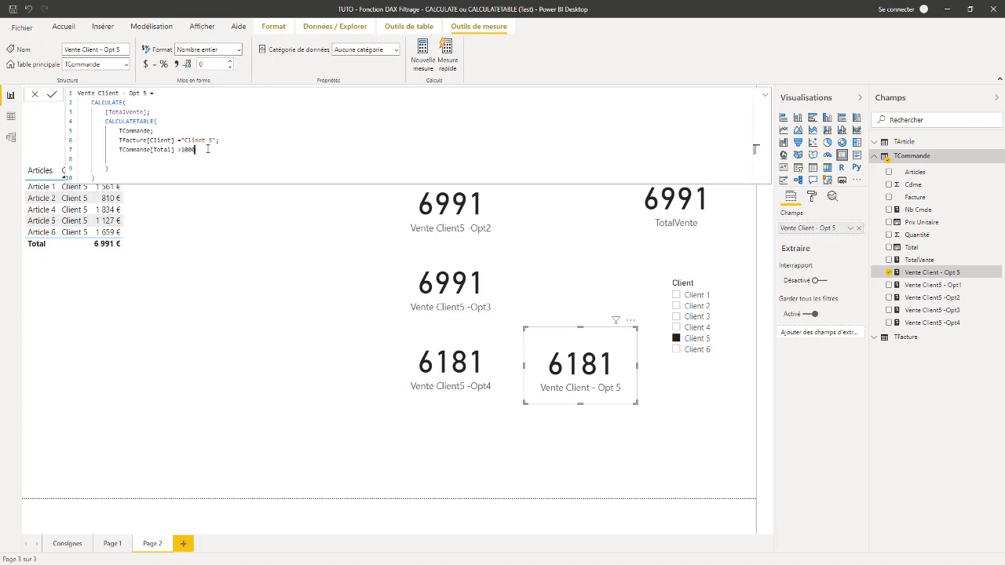
{"action": "type", "text": ";"}
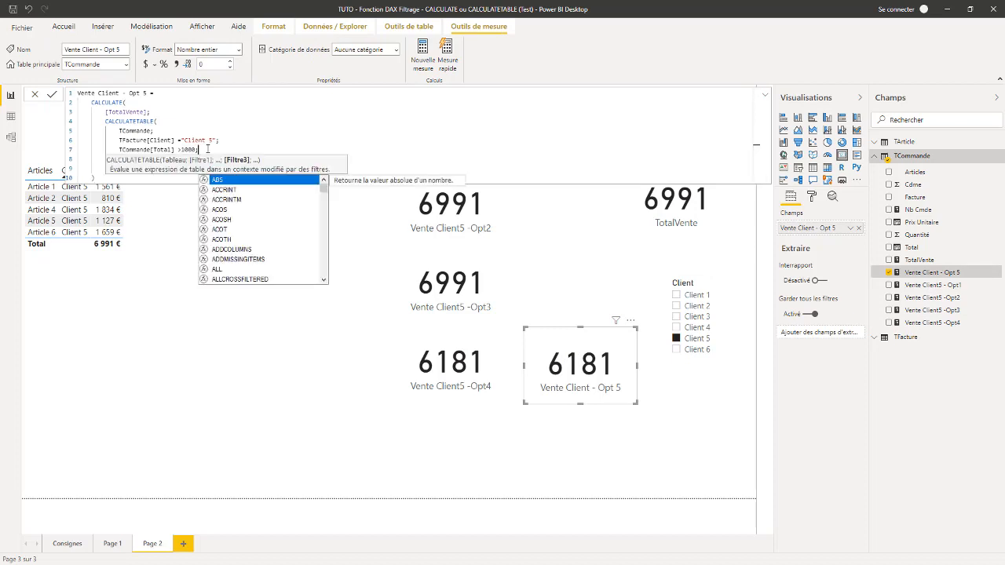
{"action": "key", "text": "shift+Return"}
{"action": "type", "text": "TC"}
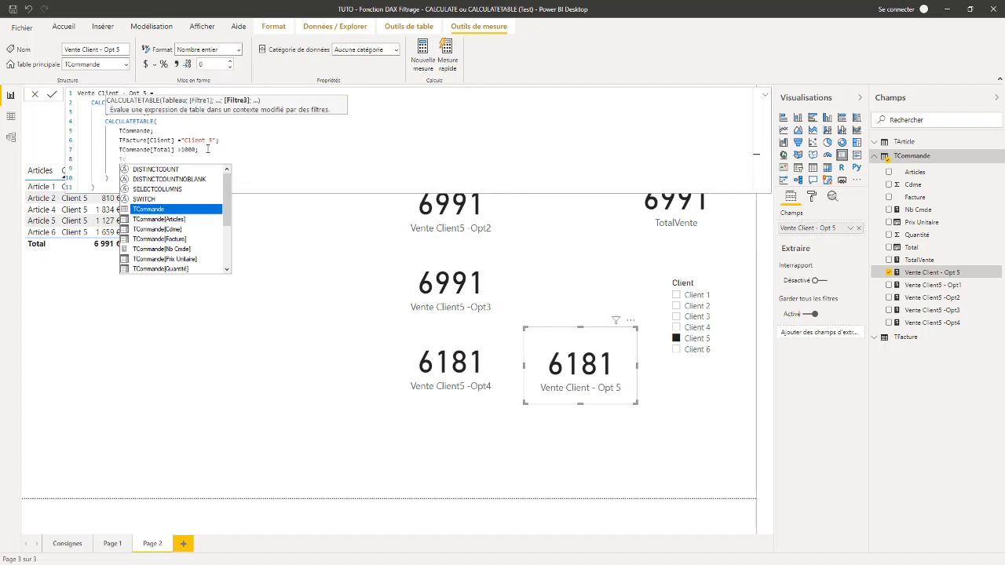
{"action": "key", "text": "Down"}
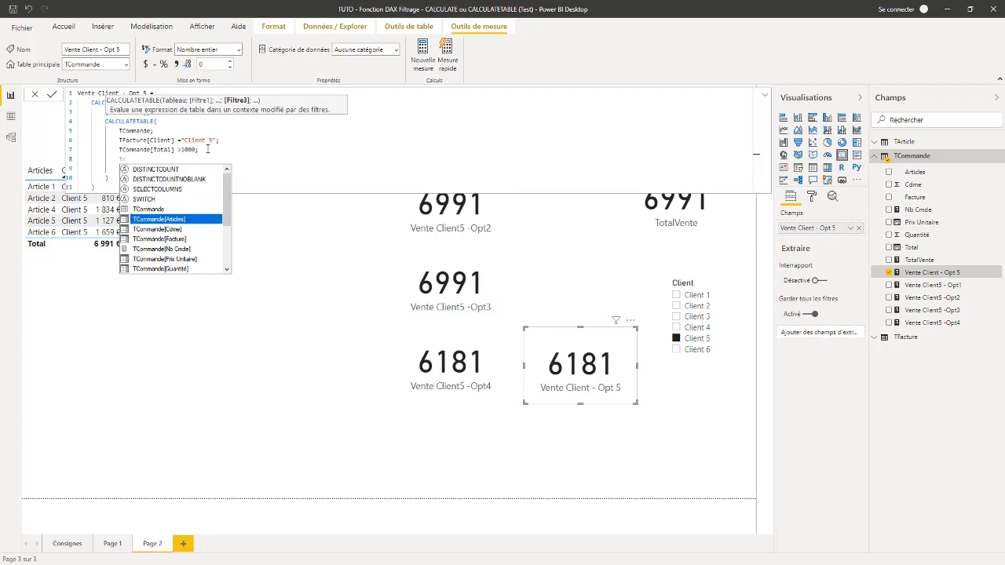
{"action": "key", "text": "Tab"}
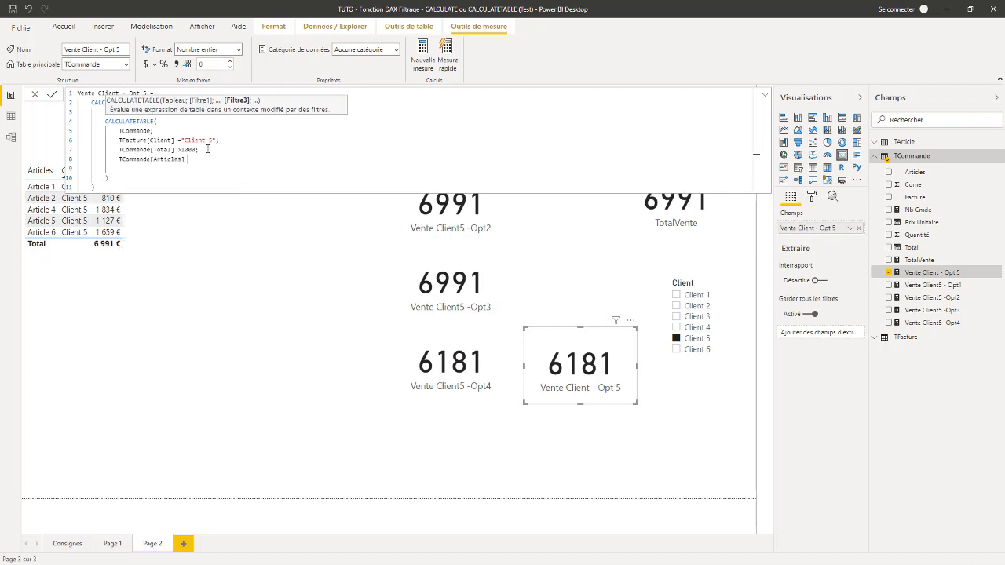
{"action": "type", "text": "= \"Article 4"}
Step: Validate the Vente Client - Opt 5 measure with its Article 4 condition and deselect its card to reveal the whole page
{"action": "left_click", "coordinate": [250, 142]}
{"action": "left_click", "coordinate": [161, 176]}
{"action": "left_click", "coordinate": [115, 166]}
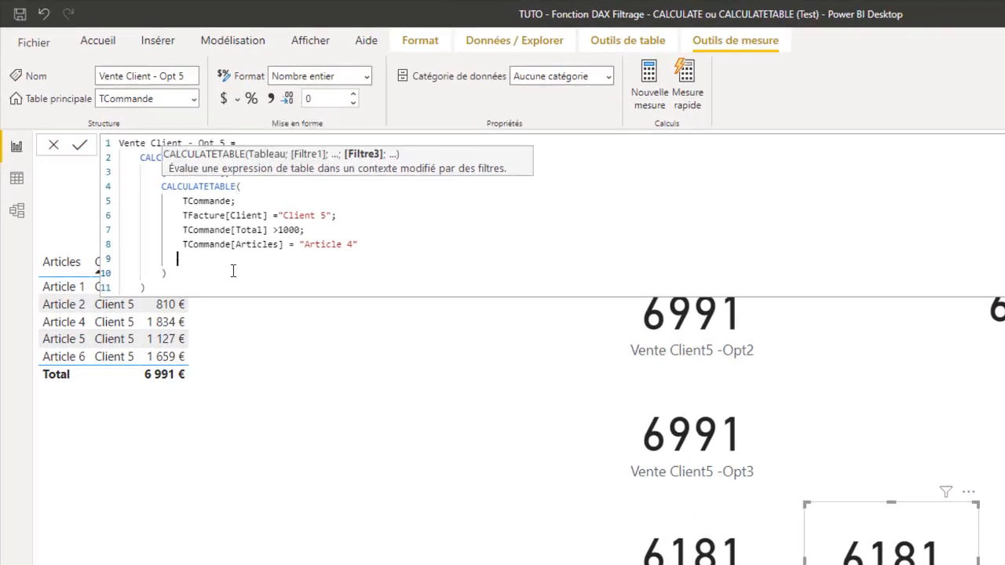
{"action": "left_click", "coordinate": [560, 415]}
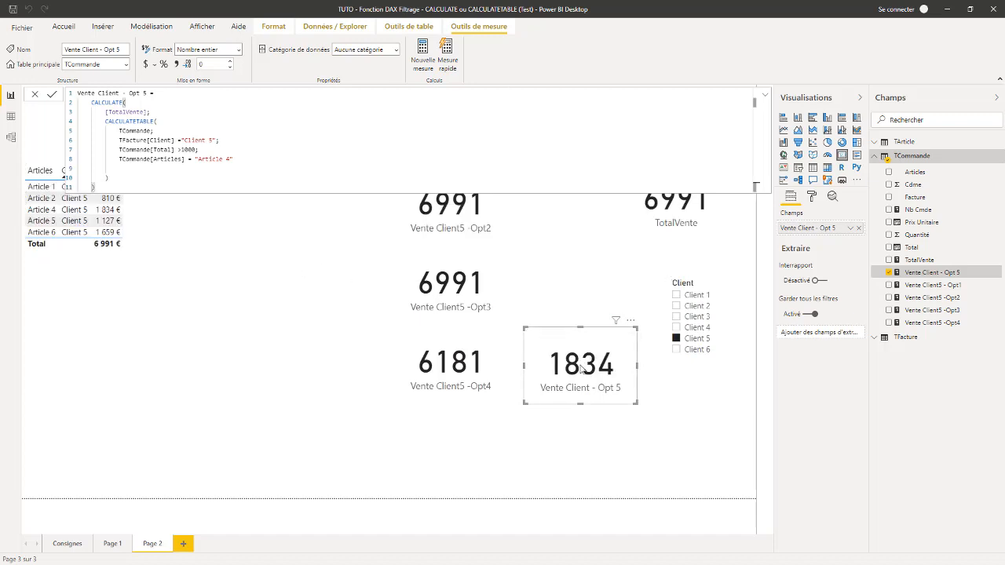
{"action": "left_click", "coordinate": [231, 229]}
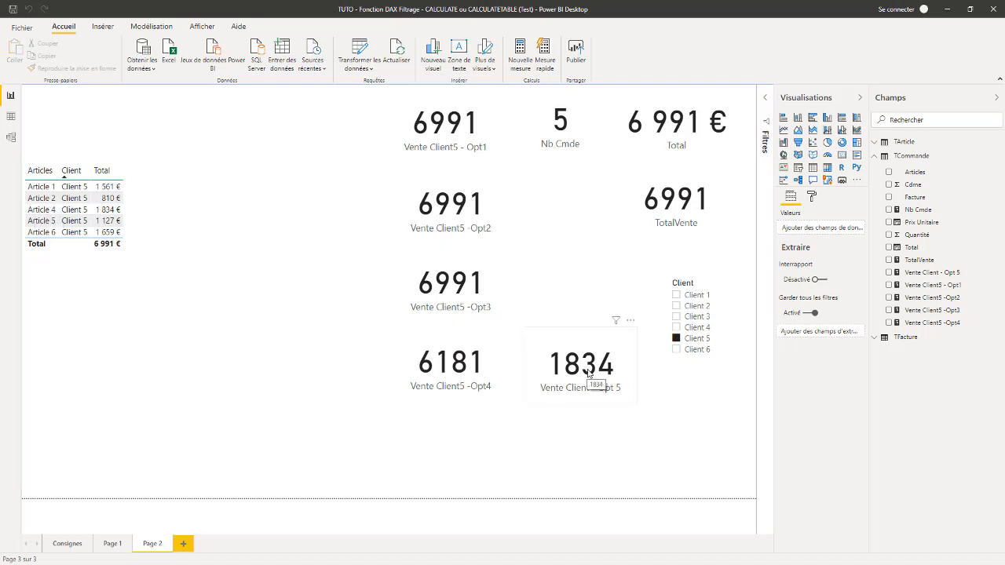
Step: Move the Vente Client - Opt 5 card next to the Articles table for comparison and return it beside the Vente Client5 -Opt4 card
{"action": "left_click", "coordinate": [587, 333]}
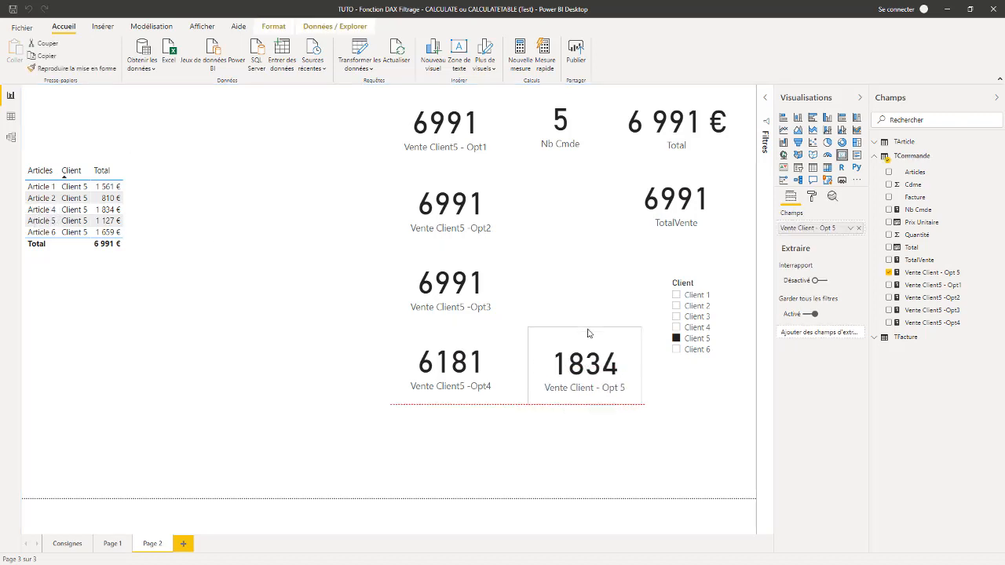
{"action": "left_click_drag", "start_coordinate": [588, 333], "coordinate": [217, 171]}
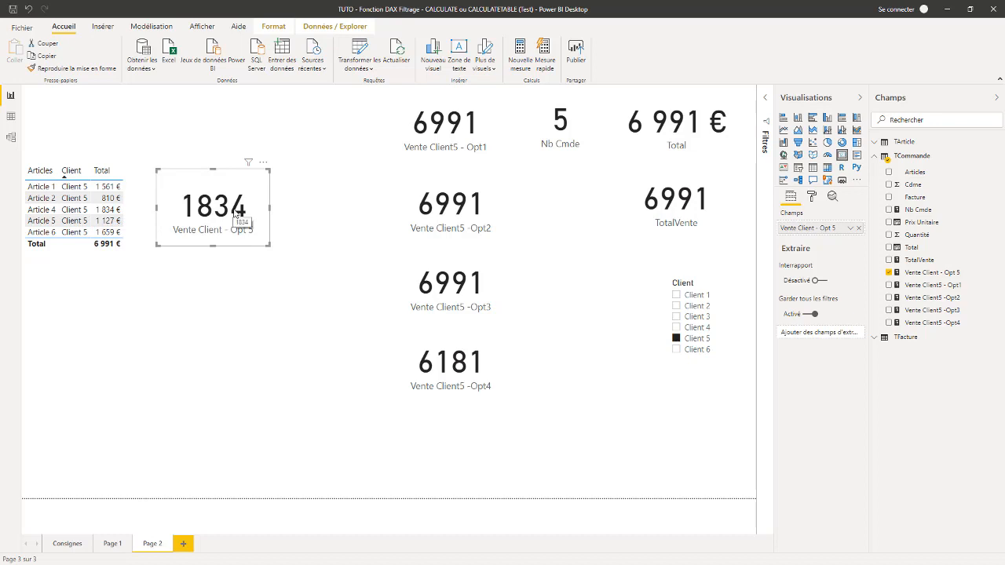
{"action": "left_click_drag", "start_coordinate": [242, 172], "coordinate": [607, 324]}
Step: Remove the empty line below the Article 4 condition in the formula of Vente Client - Opt 5
{"action": "left_click", "coordinate": [927, 273]}
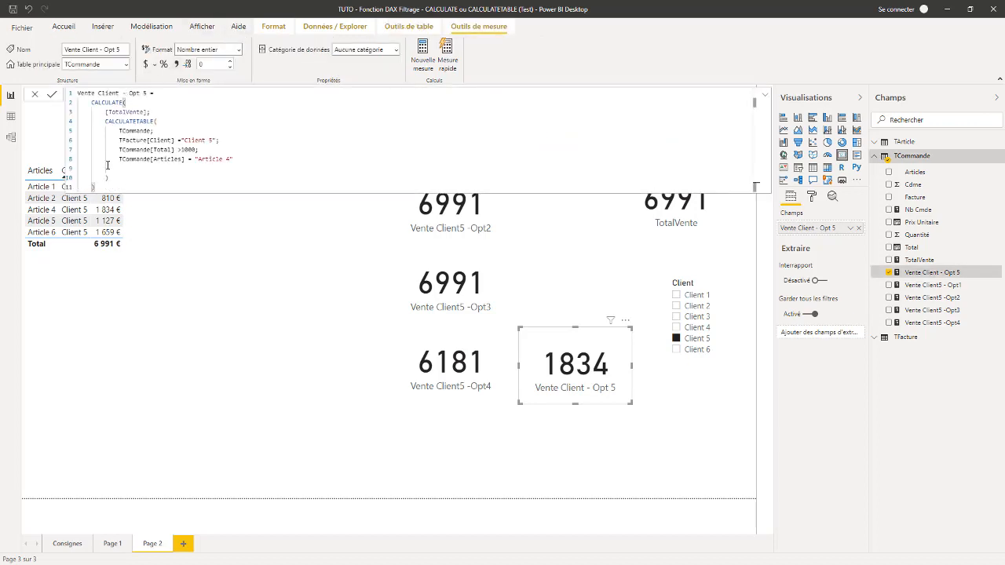
{"action": "left_click", "coordinate": [122, 168]}
{"action": "key", "text": "BackSpace"}
{"action": "key", "text": "BackSpace"}
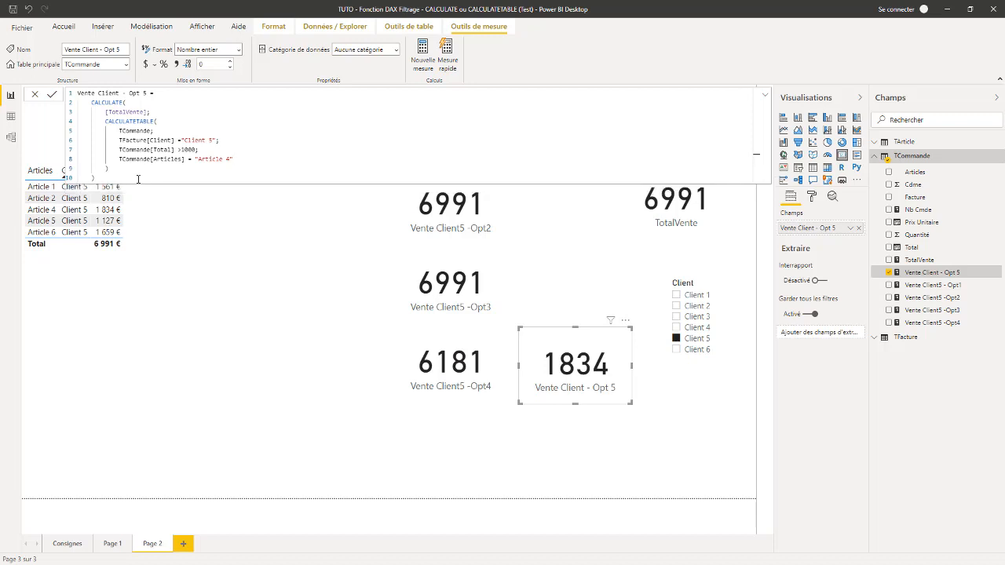
Step: Review the CALCULATE and CALCULATETABLE lines and filter conditions of the Vente Client - Opt 5 formula, ending with its card deselected
{"action": "left_click", "coordinate": [118, 102]}
{"action": "left_click", "coordinate": [147, 121]}
{"action": "left_click", "coordinate": [61, 206]}
{"action": "left_click", "coordinate": [136, 140]}
{"action": "left_click", "coordinate": [145, 151]}
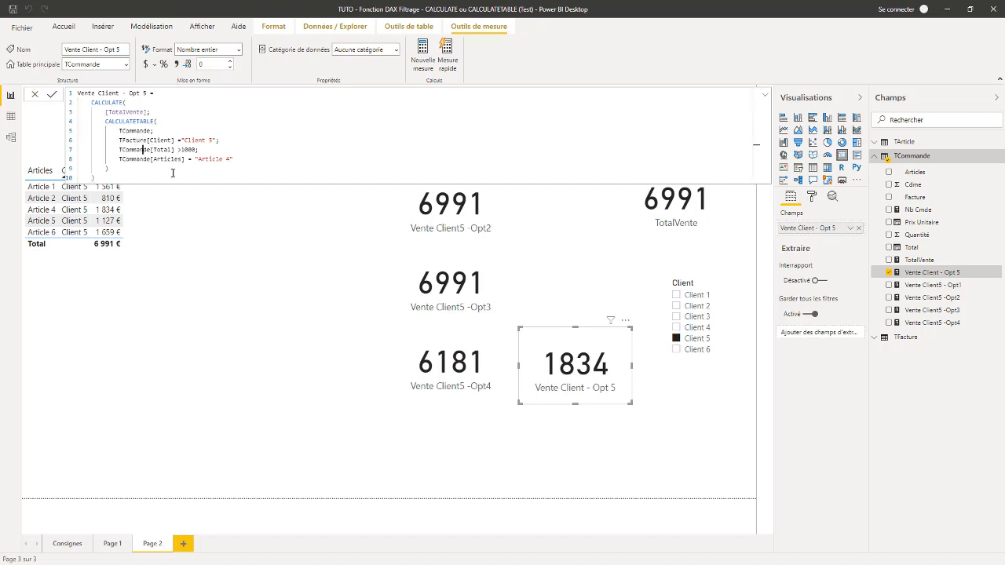
{"action": "left_click", "coordinate": [213, 242]}
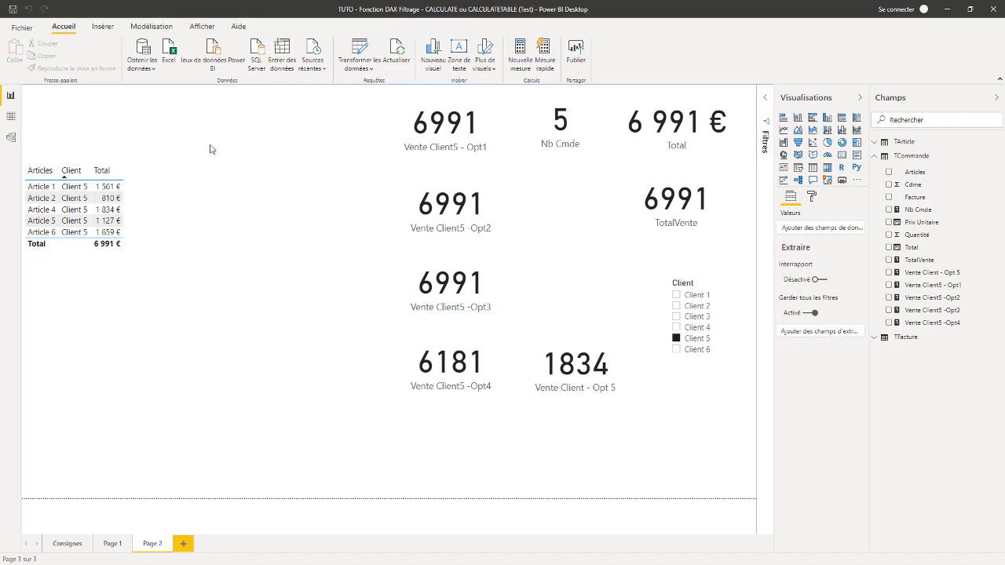
Step: Return to the Consignes page and highlight the CALCULATE() and CALCULATETABLE() names in its question text, leaving nothing selected
{"action": "left_click", "coordinate": [67, 544]}
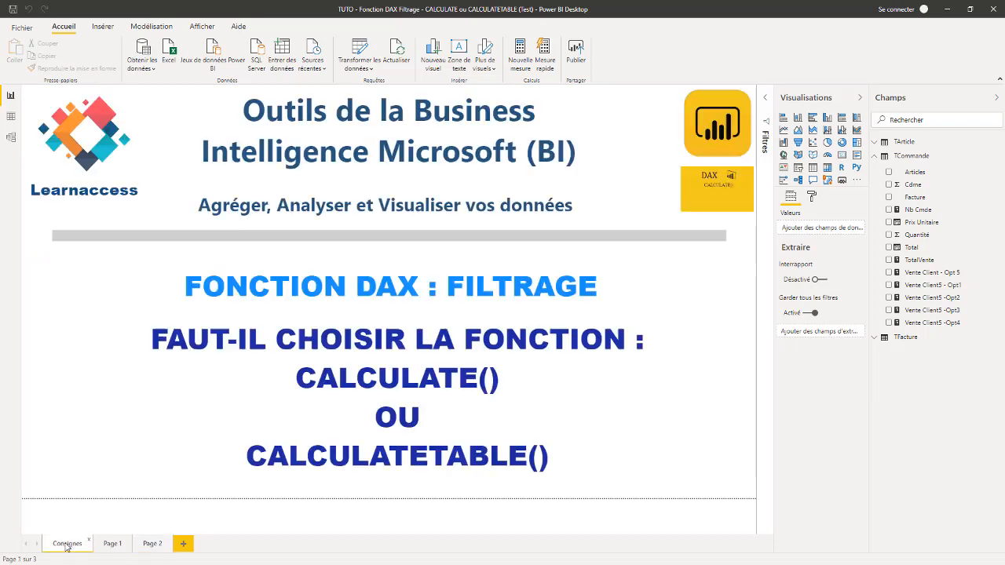
{"action": "left_click_drag", "start_coordinate": [307, 376], "coordinate": [501, 377]}
{"action": "left_click_drag", "start_coordinate": [246, 455], "coordinate": [523, 437]}
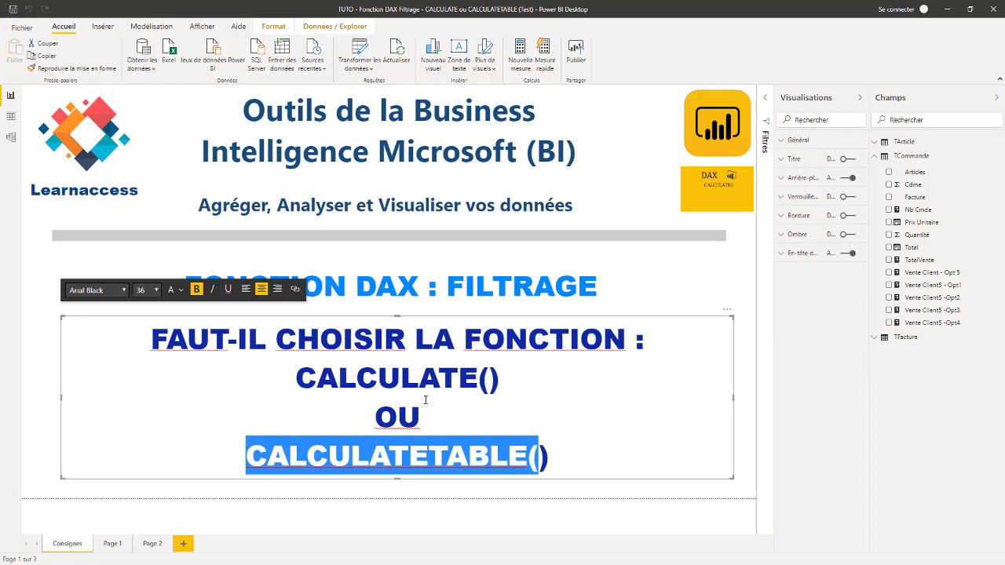
{"action": "left_click", "coordinate": [549, 385]}
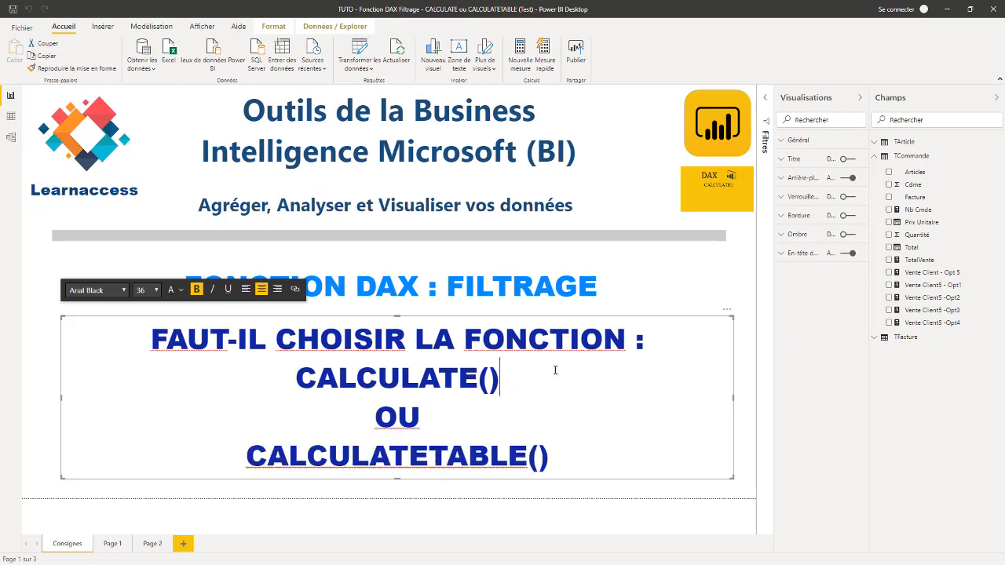
{"action": "left_click", "coordinate": [632, 290]}
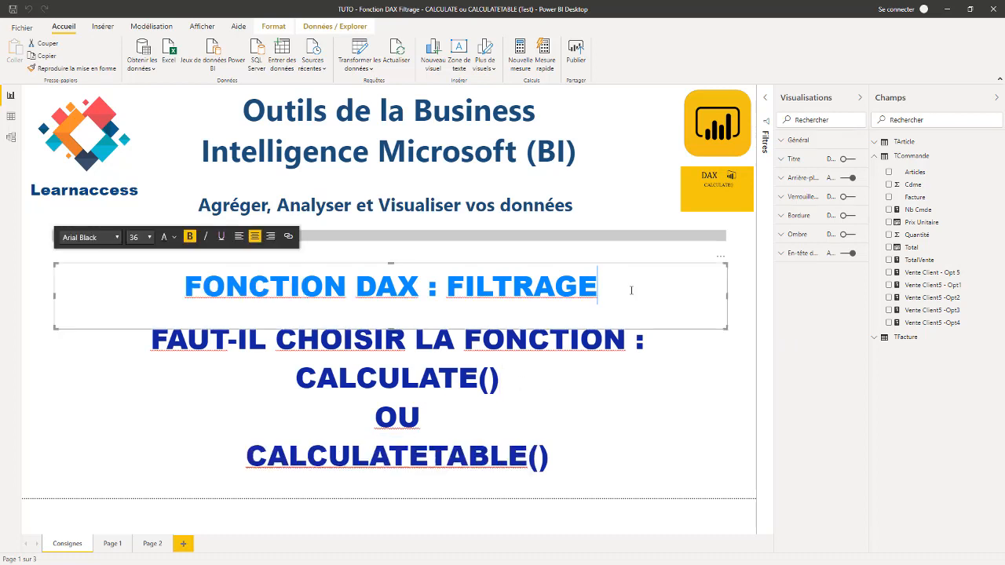
{"action": "left_click", "coordinate": [739, 285]}
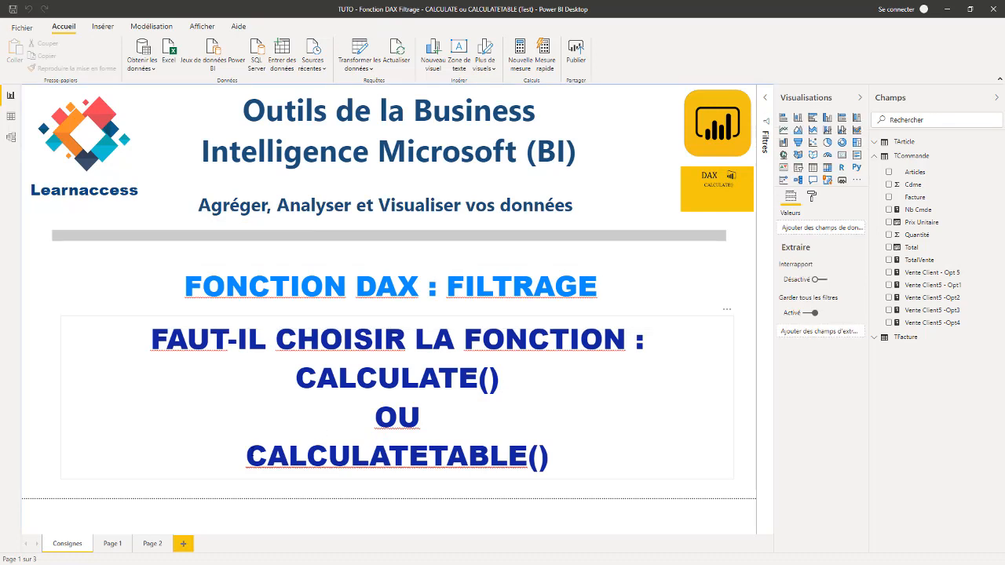
{"action": "left_click_drag", "start_coordinate": [247, 456], "coordinate": [568, 461]}
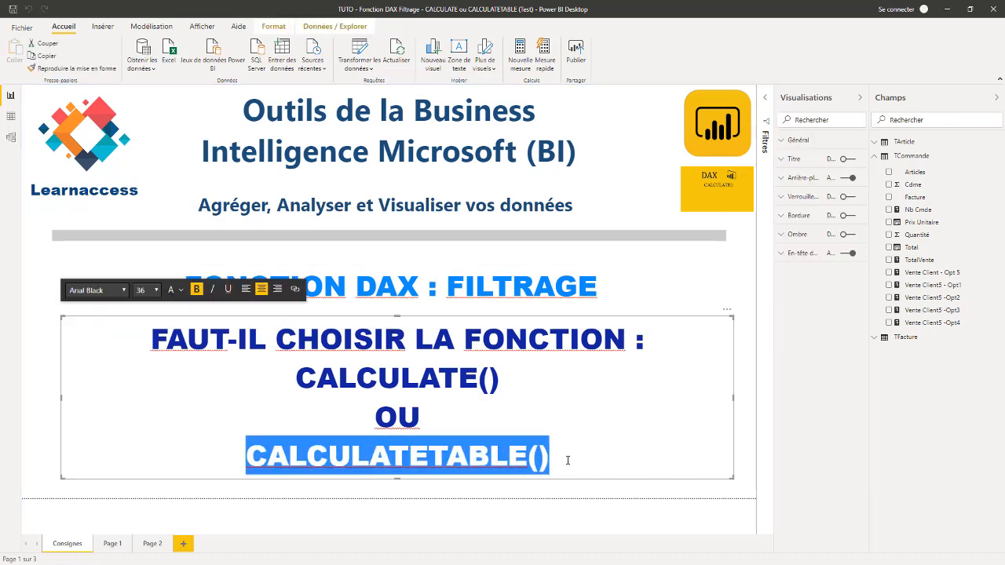
{"action": "left_click", "coordinate": [744, 266]}
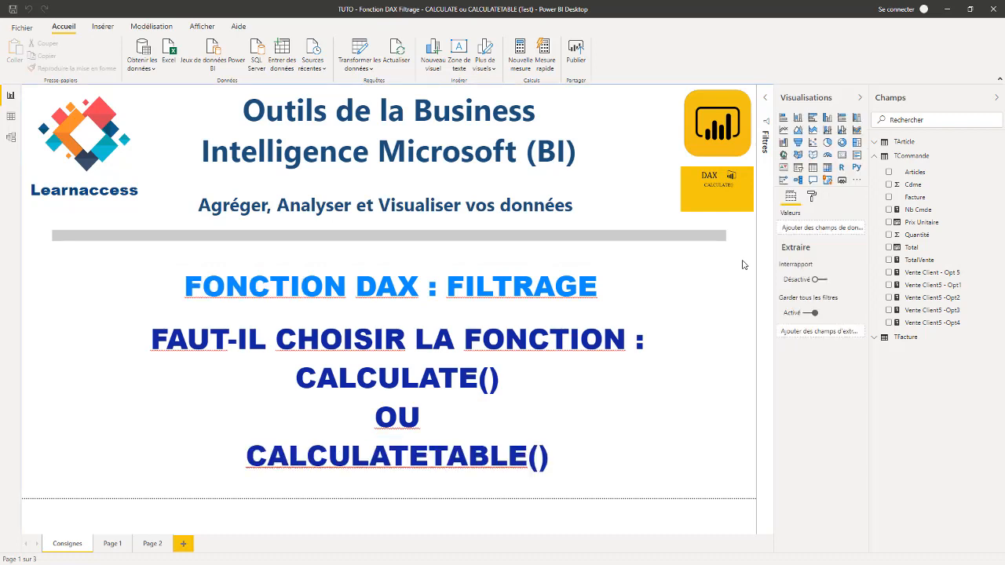